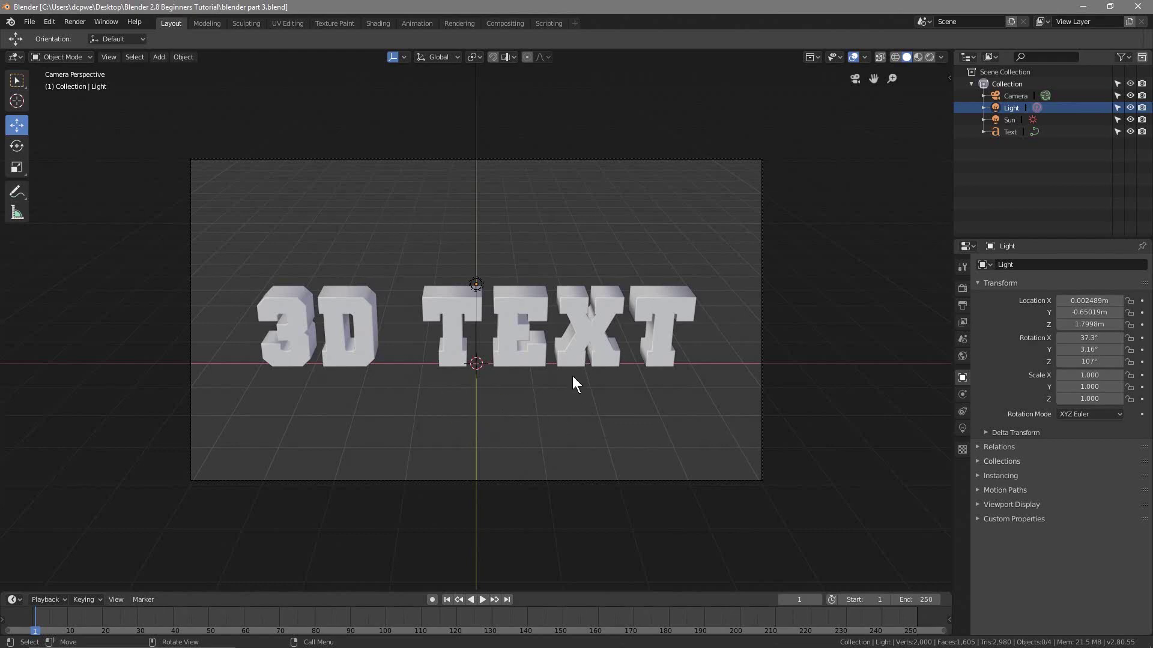
Step: Inspect the 3D text and its lights from several angles and distances in the perspective view
middle_drag(463, 391, 492, 373)
scroll(491, 371, up, 5)
scroll(484, 370, down, 5)
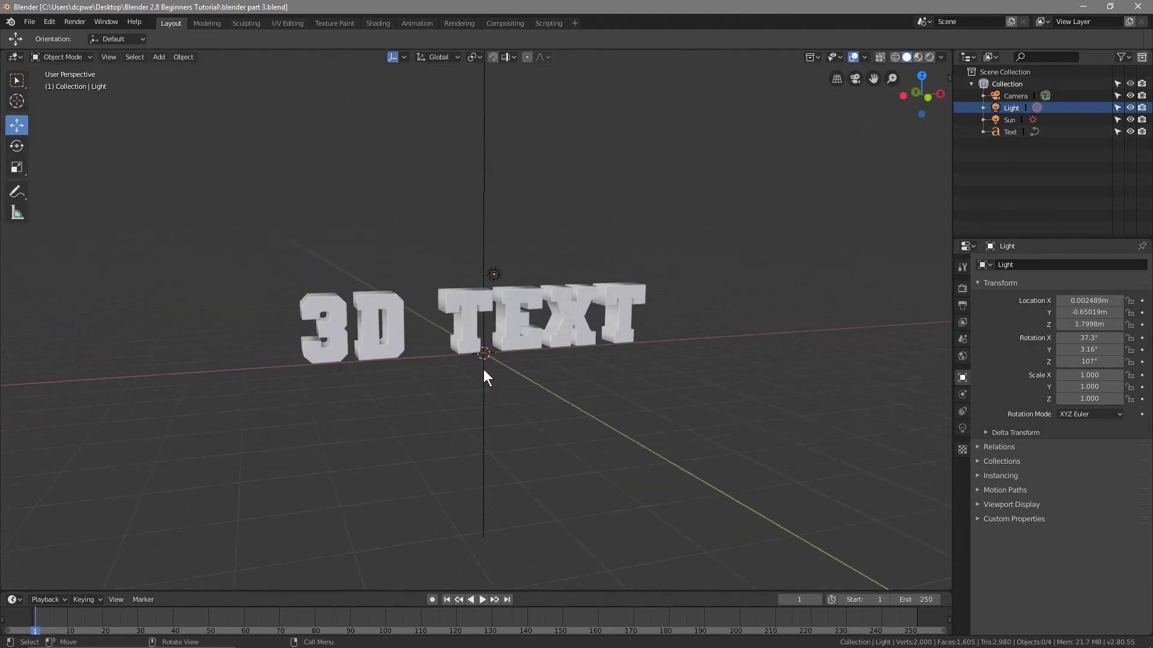
scroll(484, 369, up, 3)
middle_drag(485, 379, 543, 395)
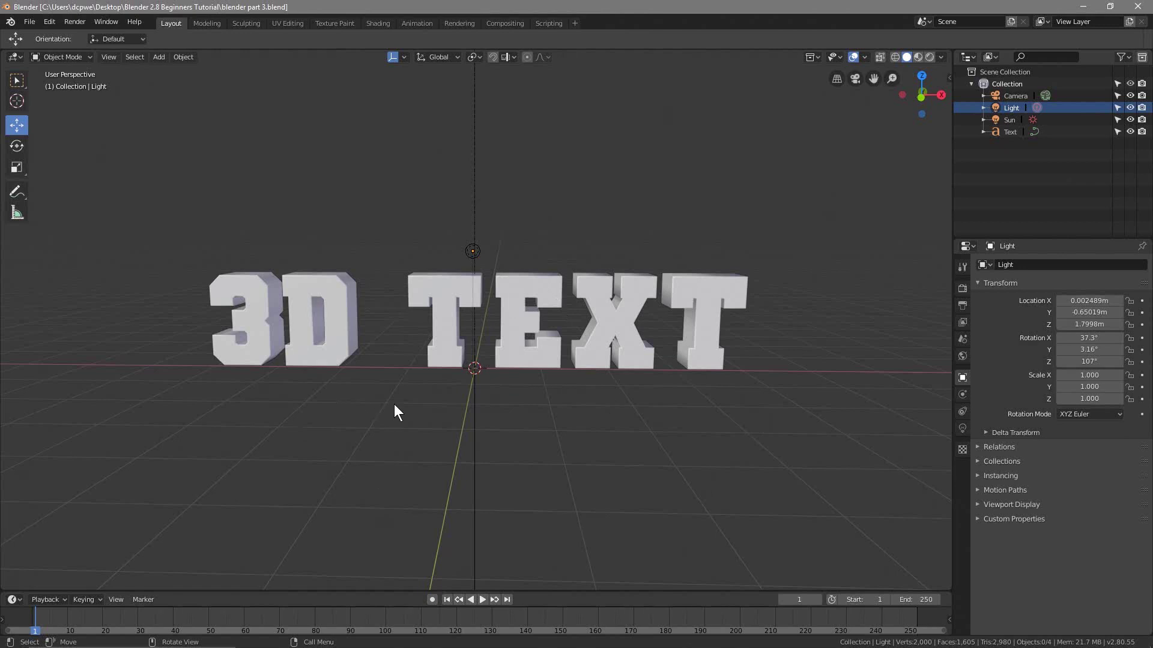
middle_drag(435, 405, 540, 427)
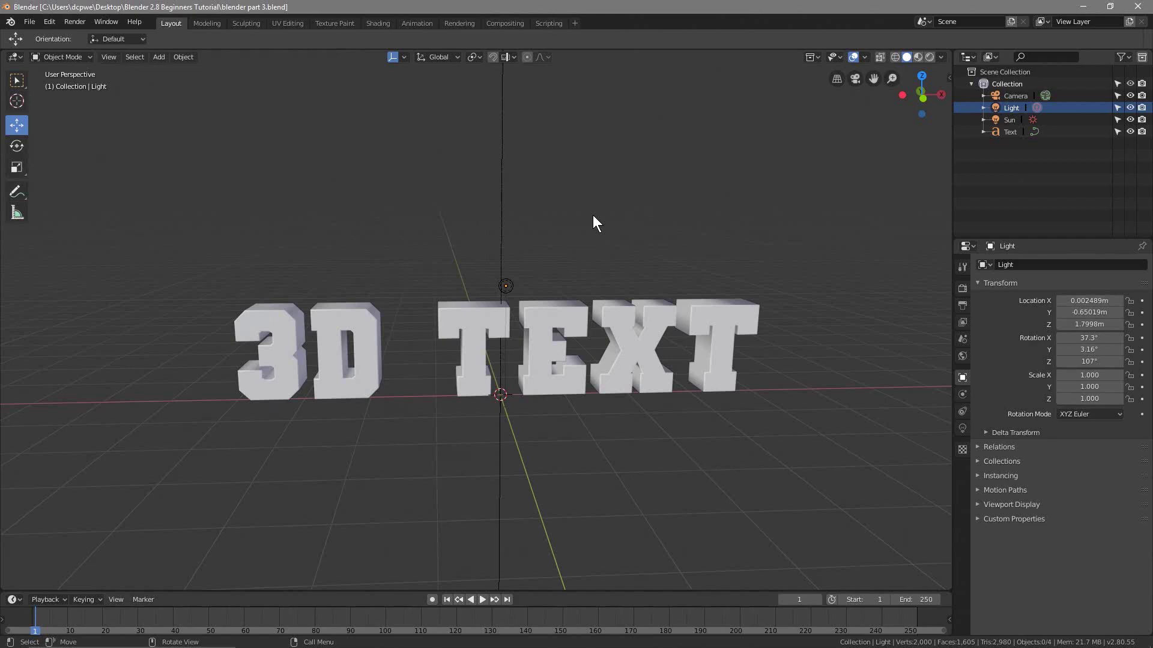
Step: Examine the scene in the front, top, bottom and right orthographic views, and return to a perspective view facing the text
key(KP_1)
key(KP_7)
key(KP_1)
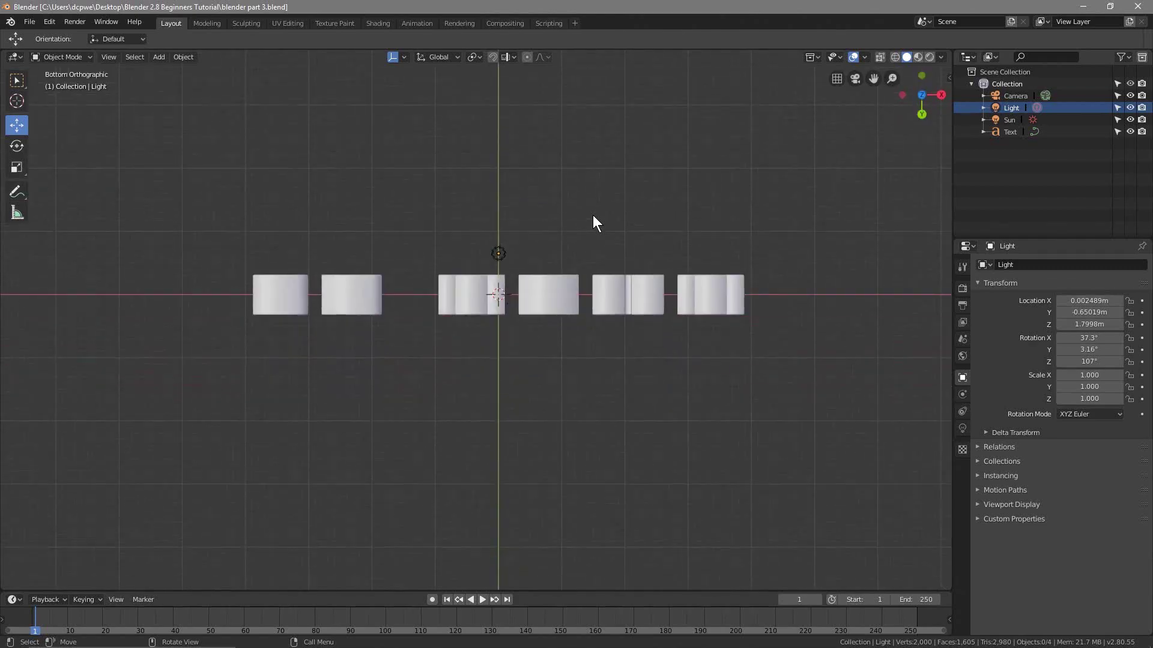
key(KP_3)
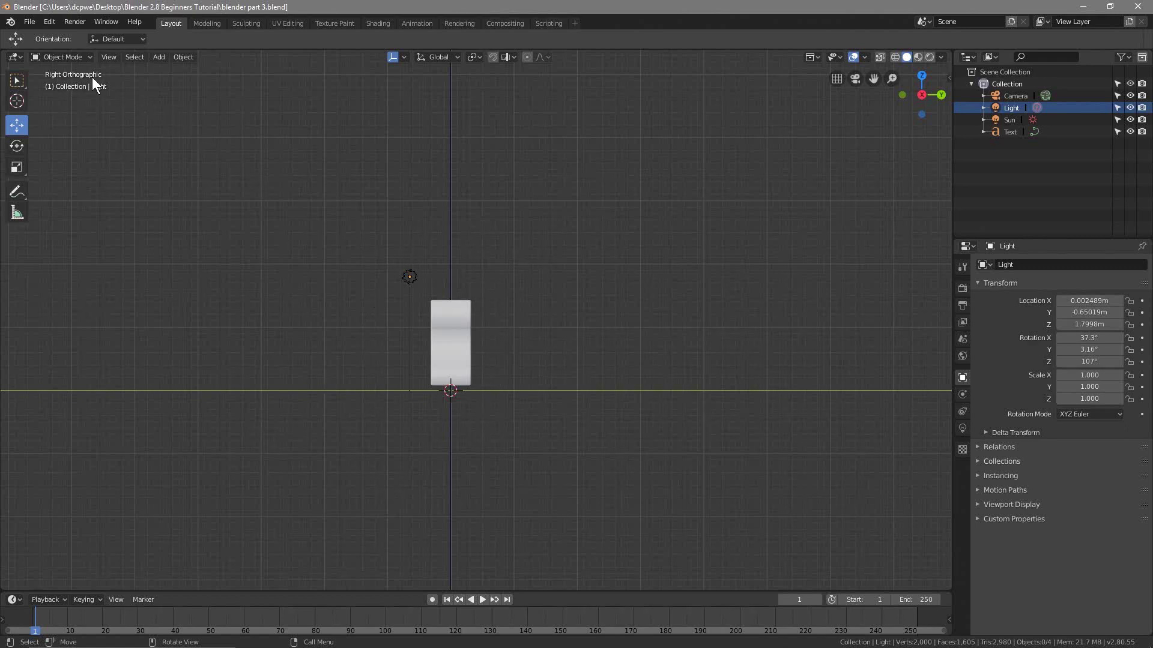
key(KP_1)
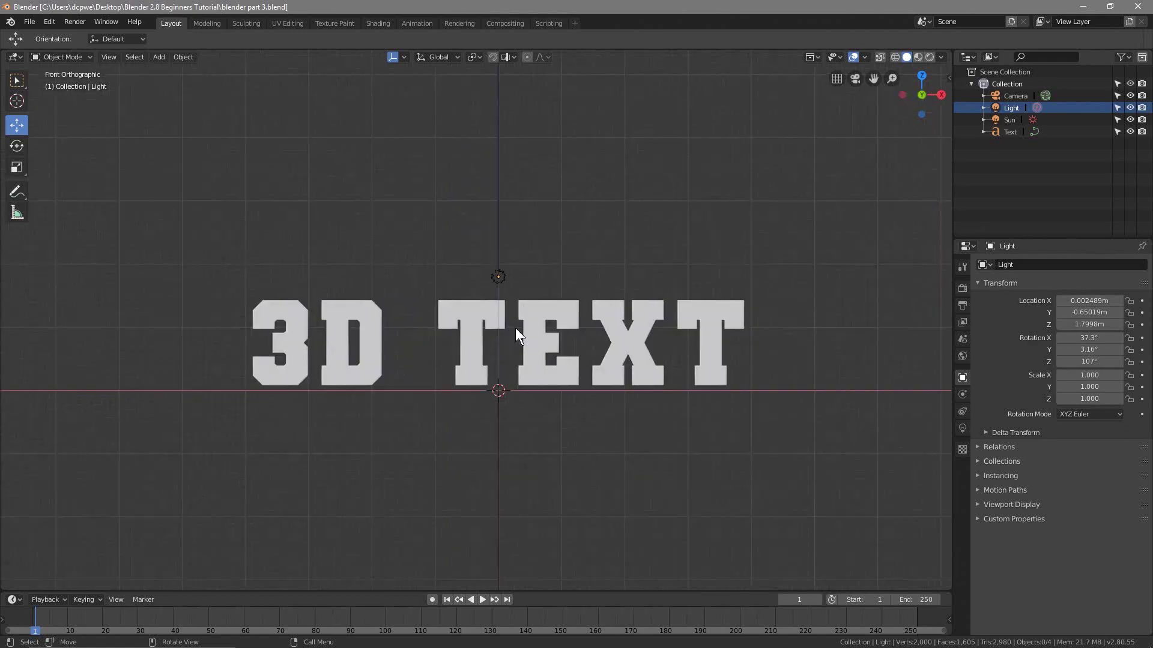
key(ctrl+KP_7)
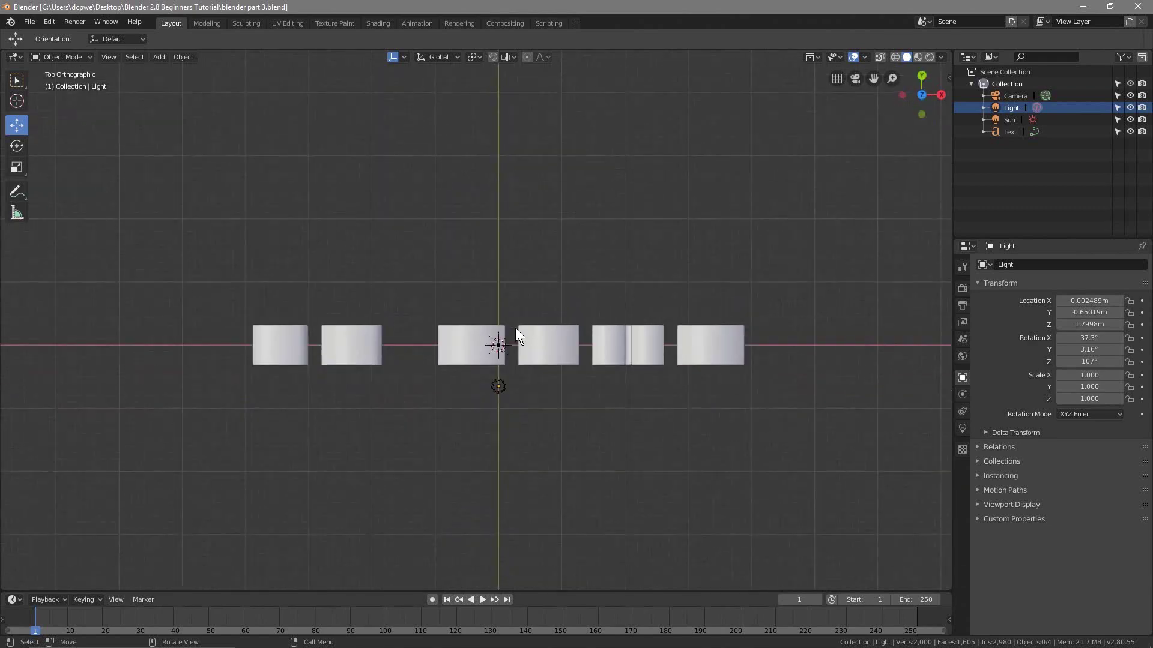
key(KP_3)
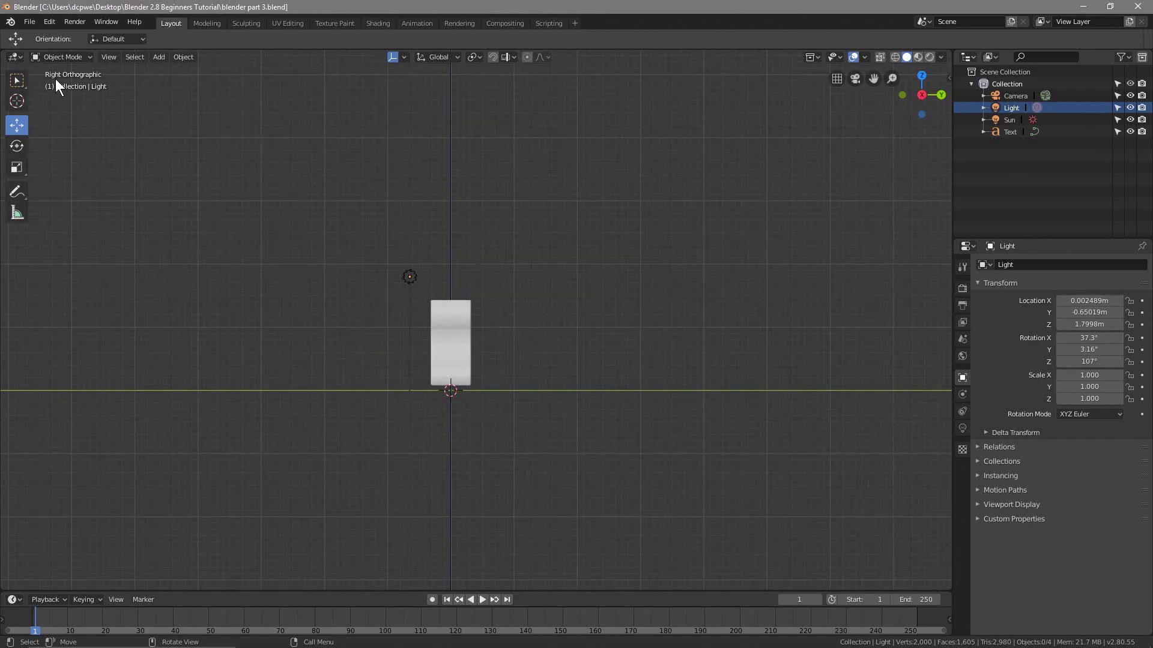
middle_drag(202, 362, 351, 341)
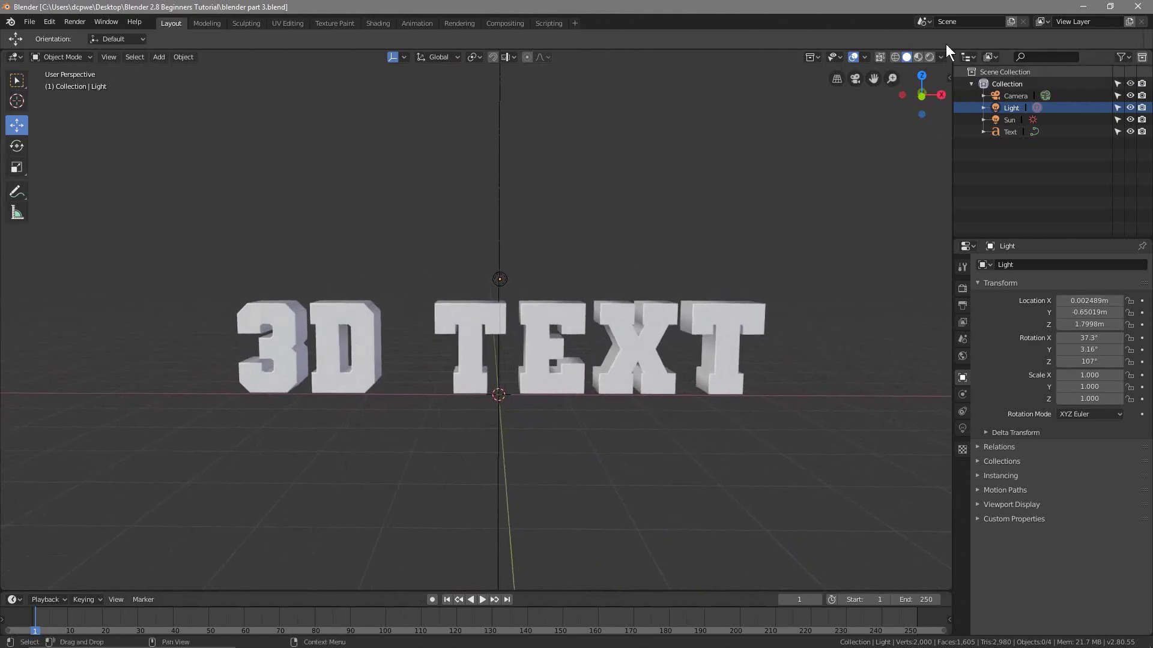
Step: Try wireframe, solid and LookDev shading, and set the viewport to Rendered shading seen through the camera
click(895, 57)
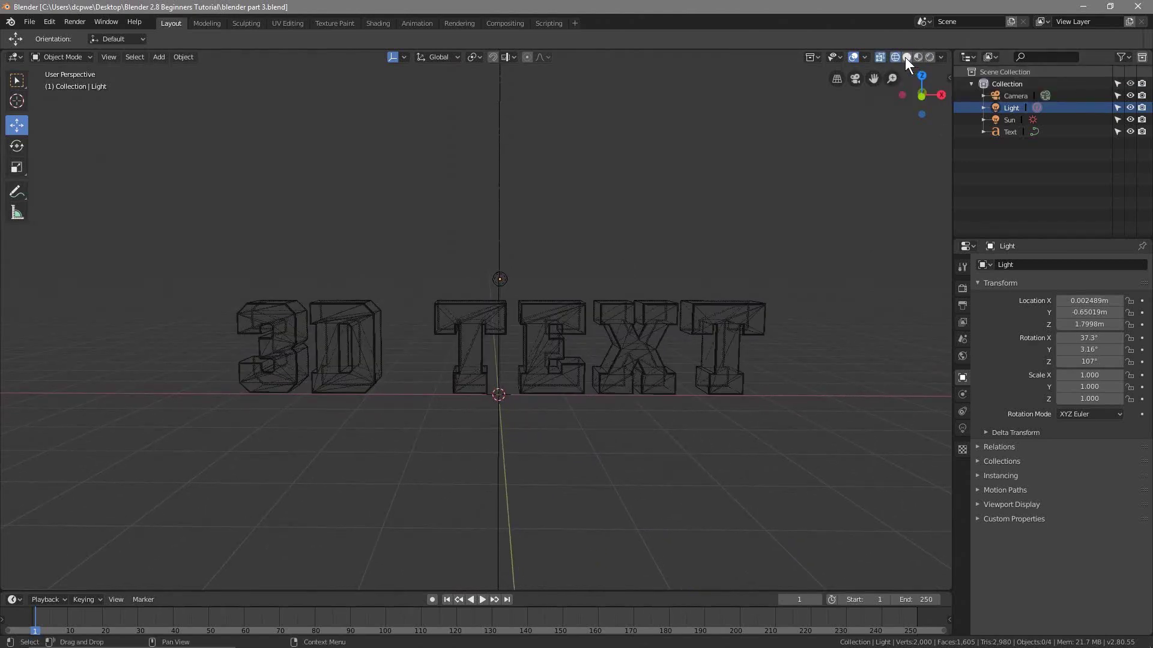
click(905, 56)
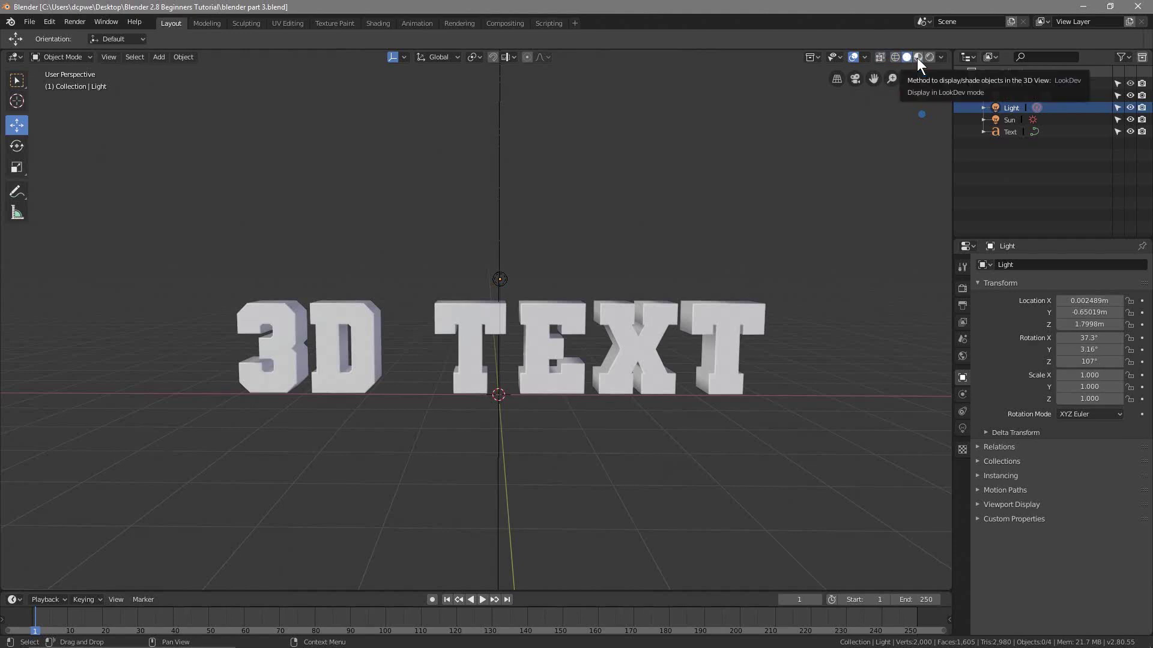
click(917, 57)
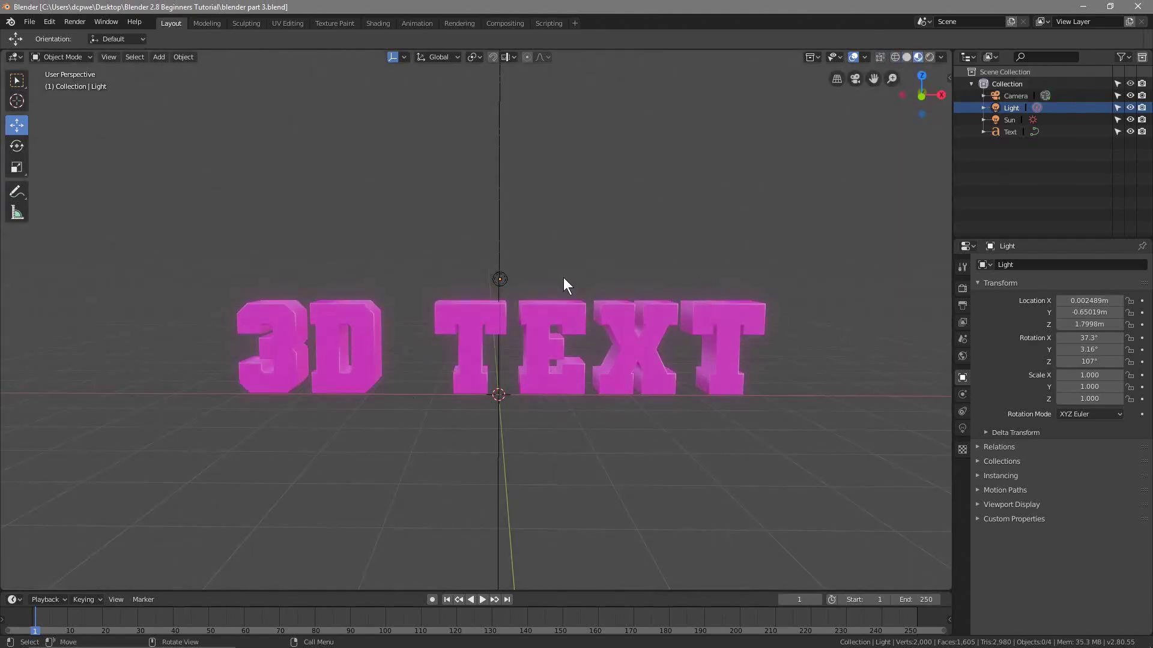
click(928, 57)
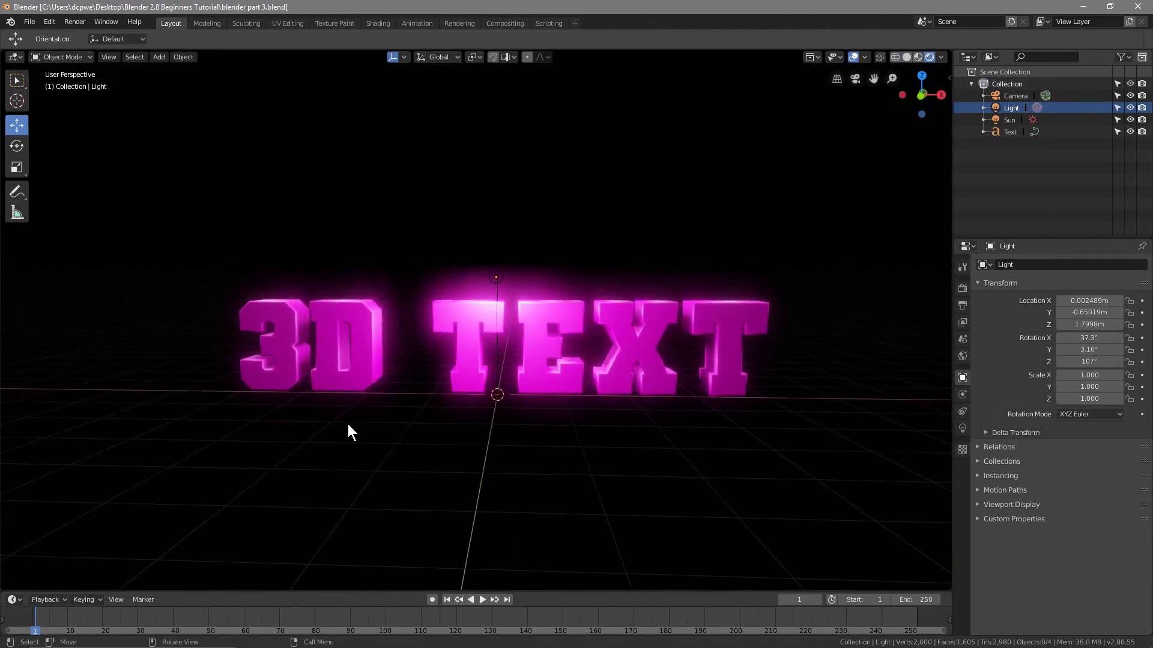
mouse_move(440, 369)
middle_down()
mouse_move(420, 372)
mouse_move(488, 380)
mouse_move(533, 369)
mouse_move(361, 370)
mouse_move(466, 376)
mouse_move(442, 363)
mouse_move(423, 372)
mouse_move(438, 371)
middle_up()
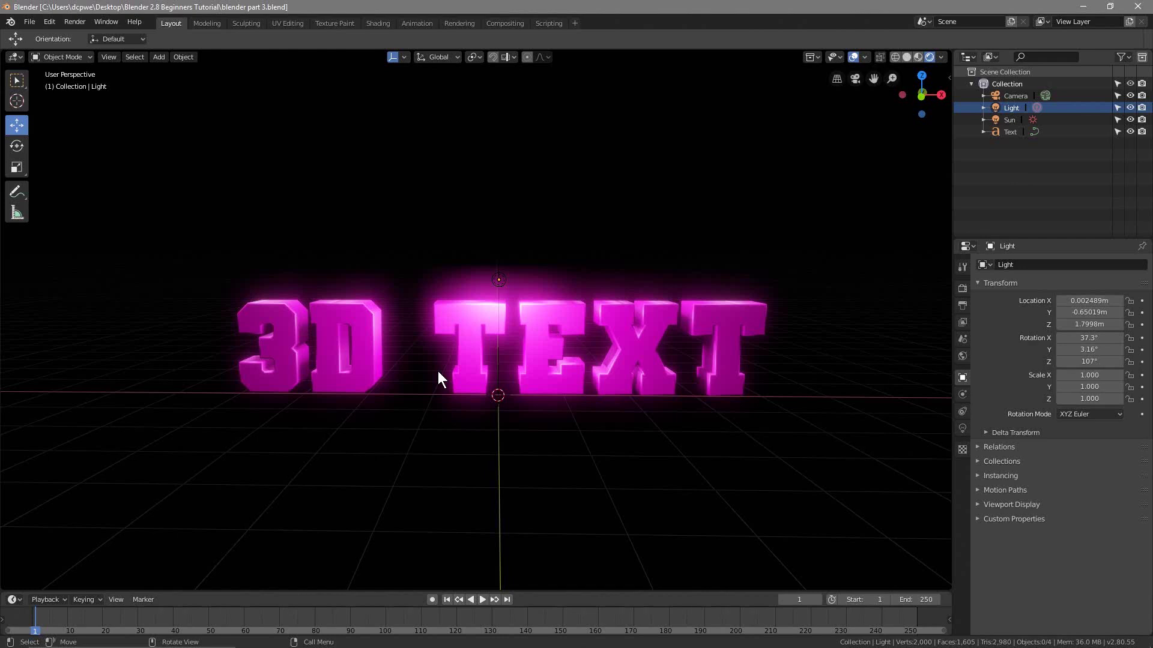
key(KP_0)
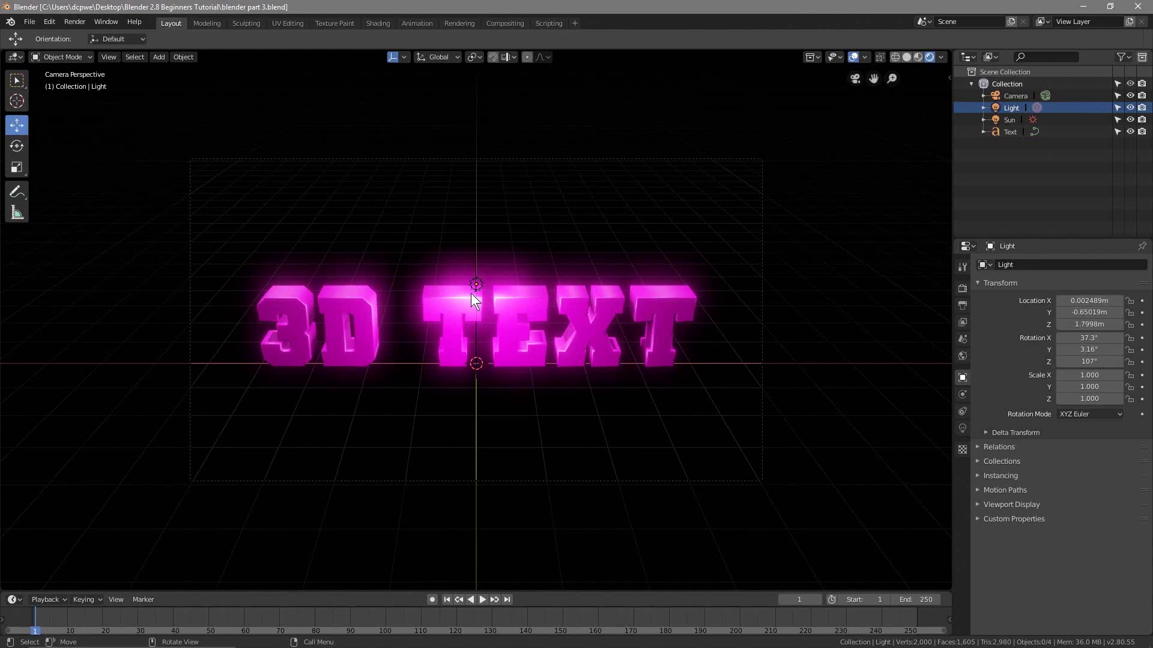
Step: Select the 3D text and set the scene's output frame rate to 30 fps
click(467, 330)
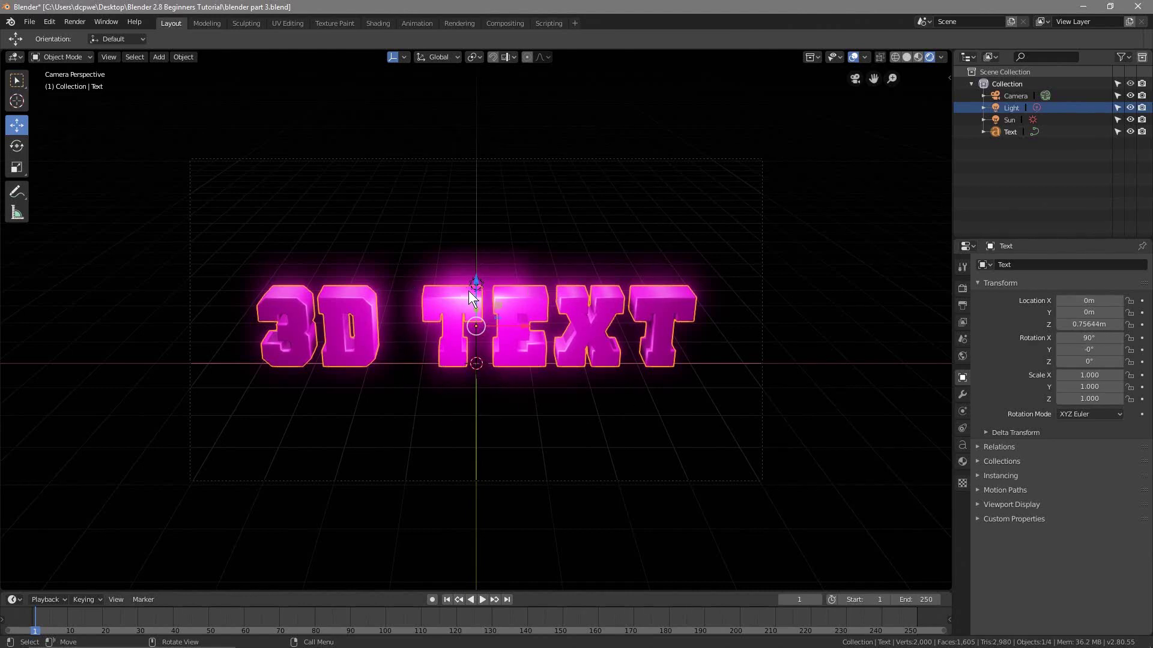
click(962, 289)
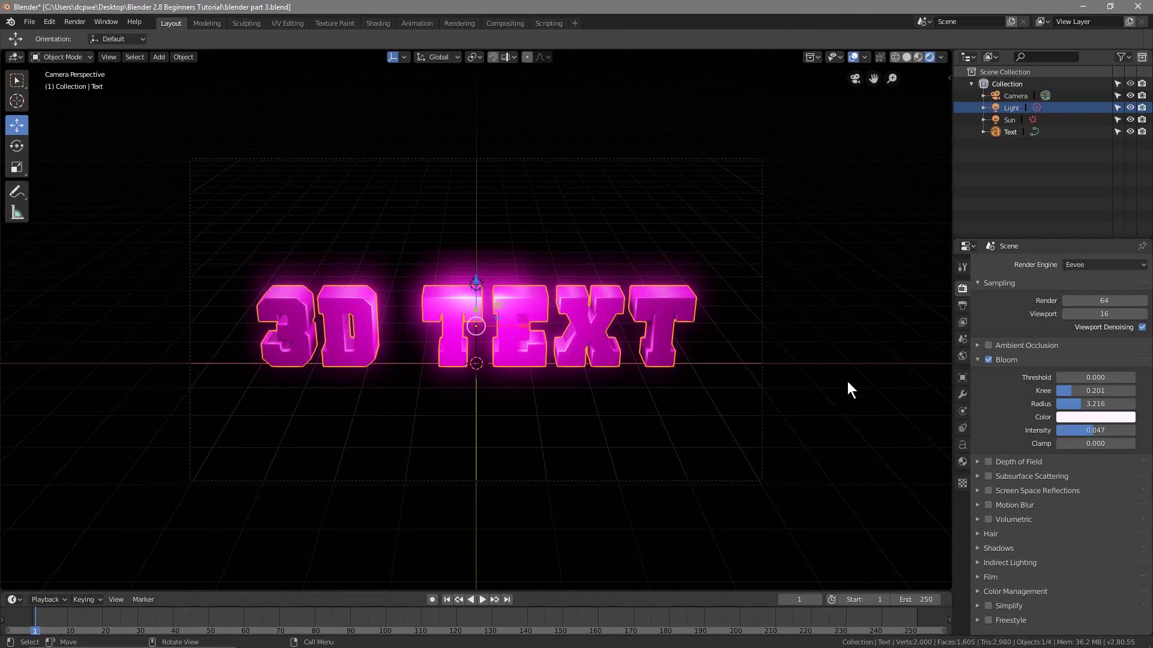
click(963, 305)
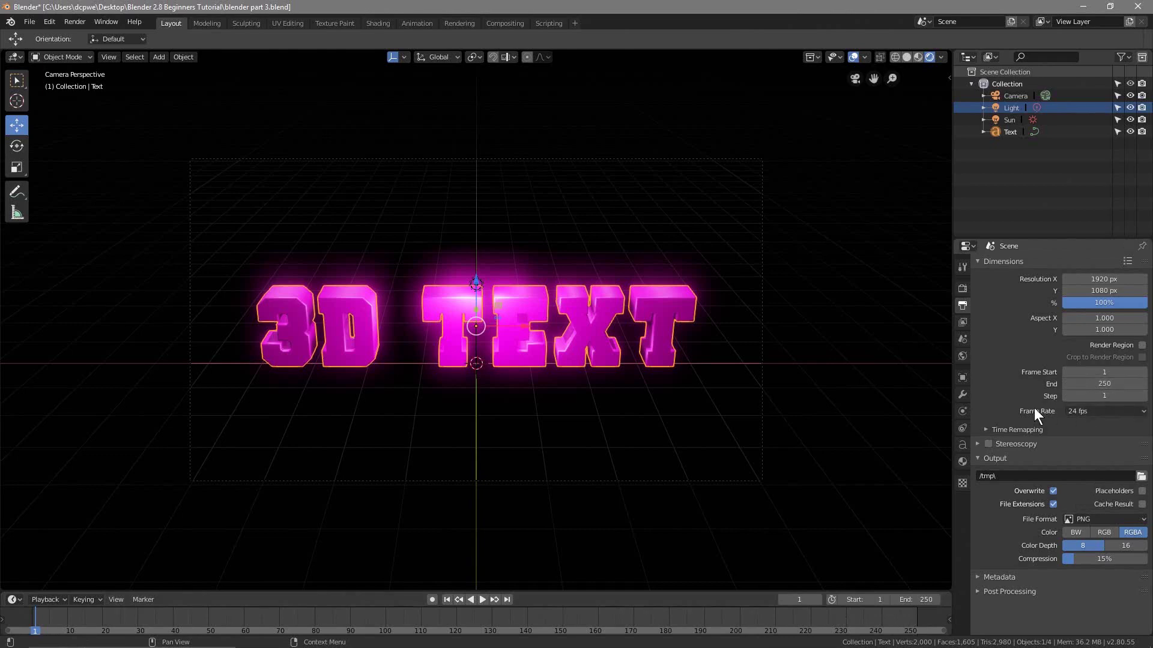
click(1076, 412)
click(1087, 474)
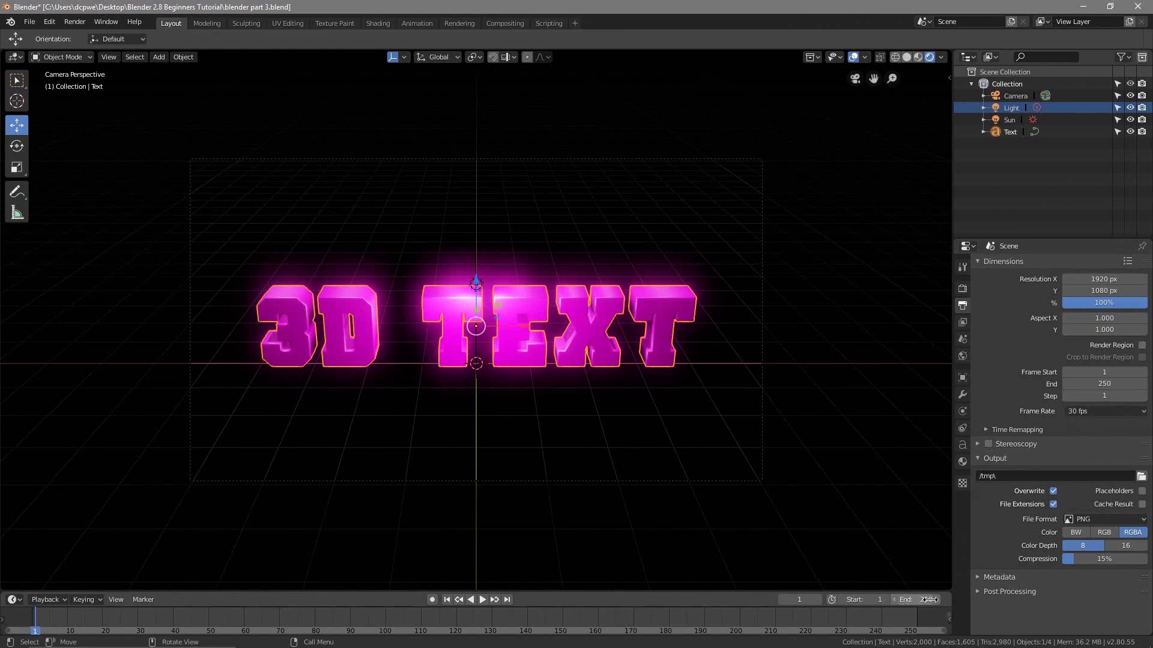
Step: Switch to Calculator and divide 250 frames by 30 to work out the animation length in seconds
key(super)
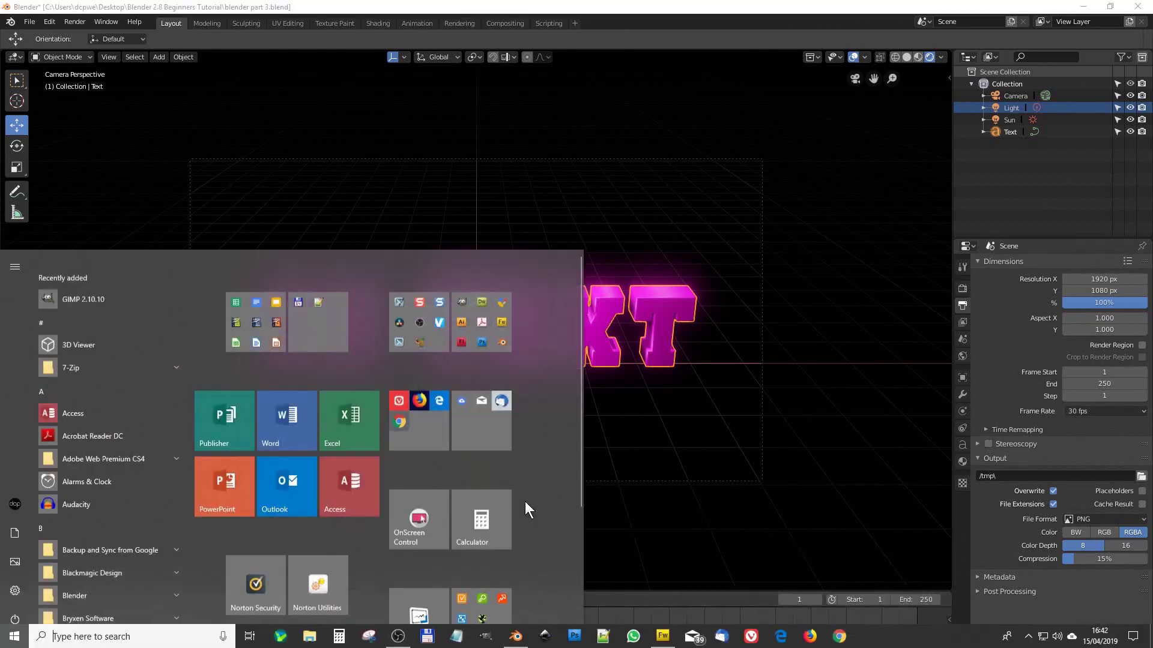
key(super)
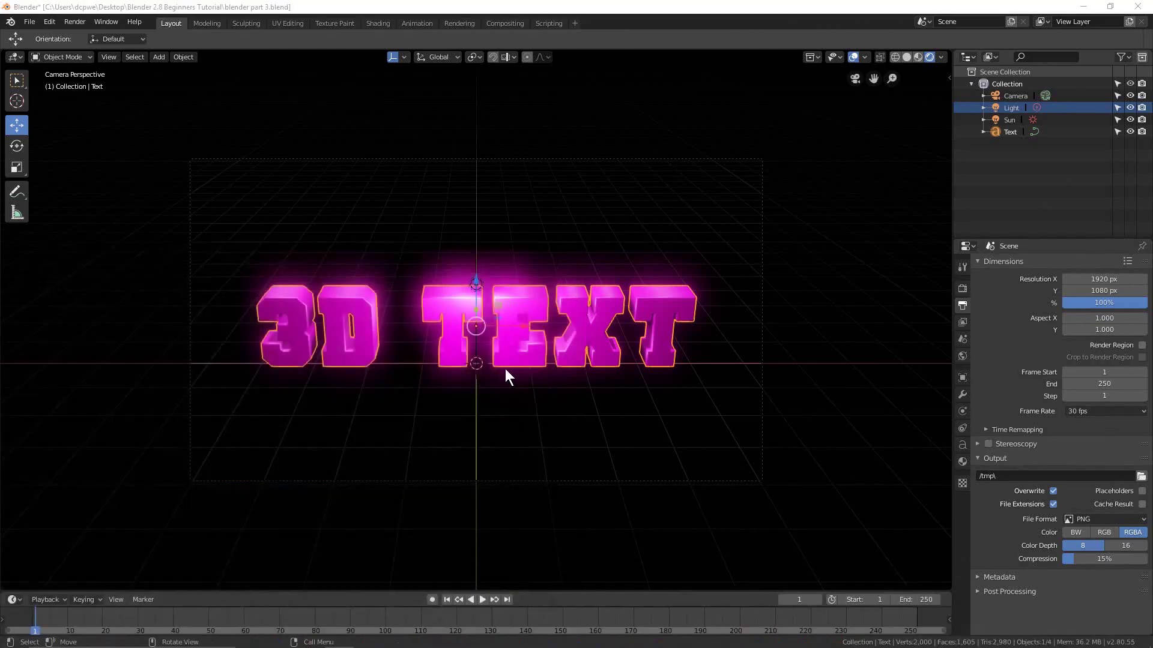
click(276, 369)
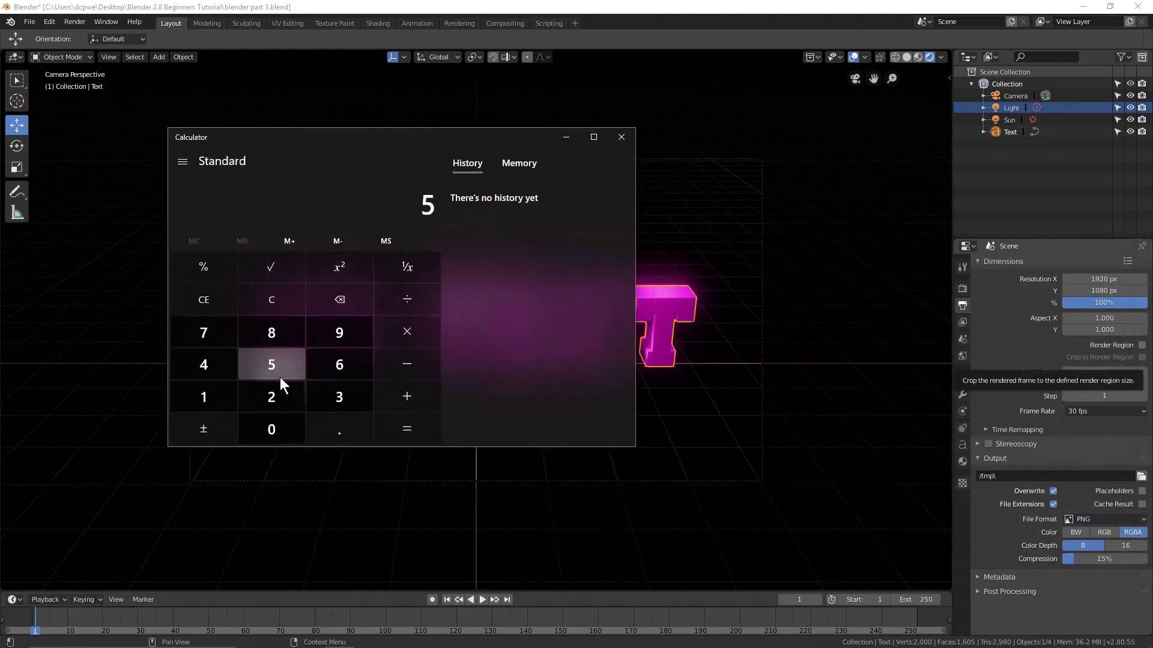
click(353, 305)
click(272, 394)
click(265, 375)
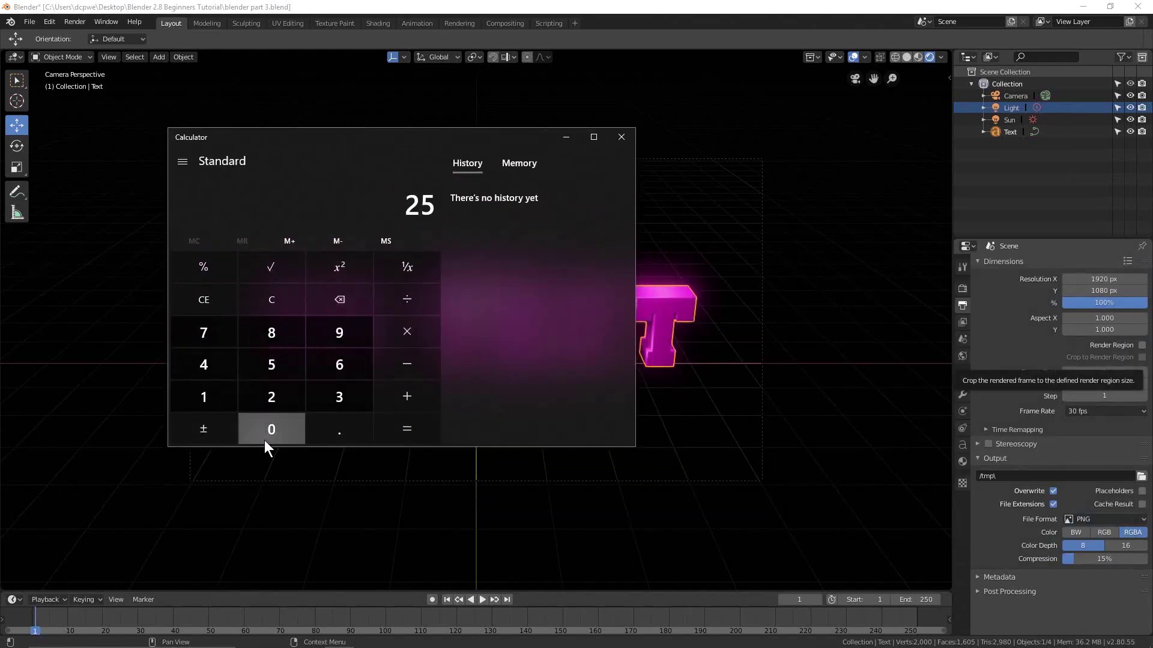
click(264, 438)
click(381, 304)
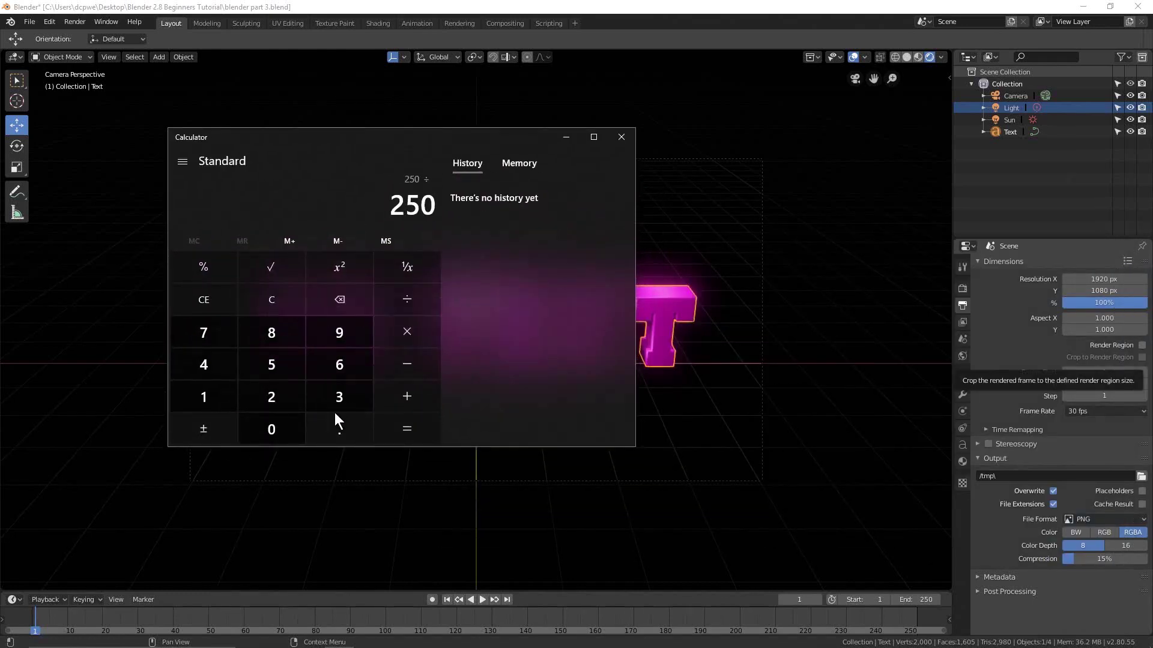
click(335, 408)
click(289, 422)
click(404, 428)
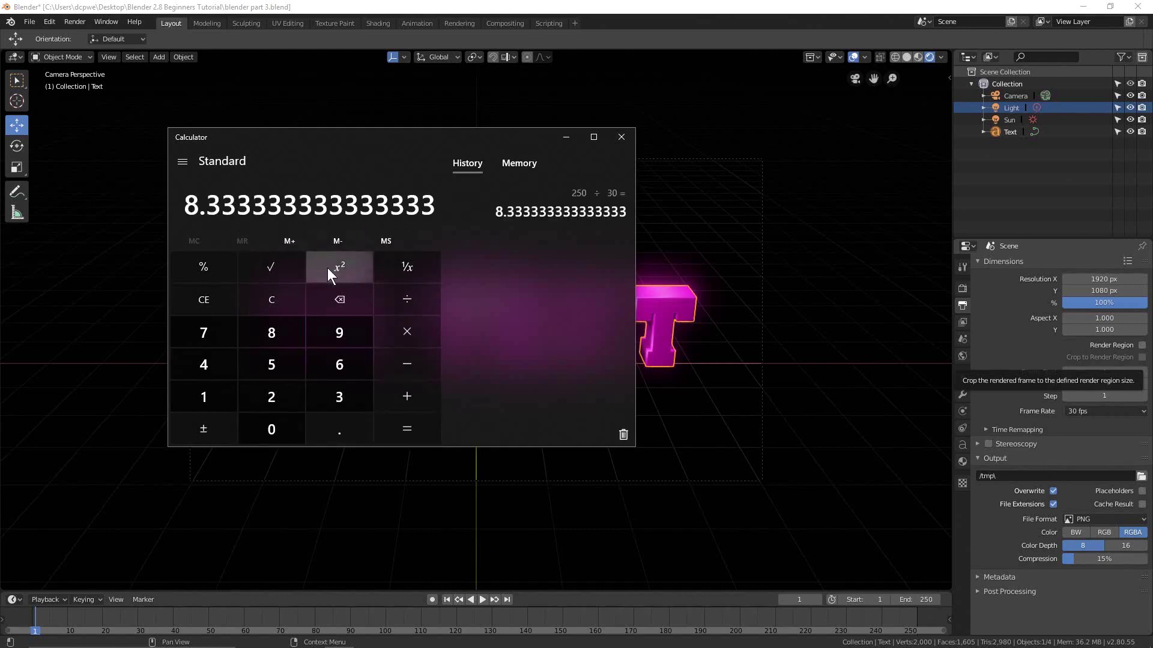
Step: Clear the calculation, divide 240 frames by 30 instead, and close Calculator
click(281, 301)
click(280, 389)
click(207, 366)
click(265, 426)
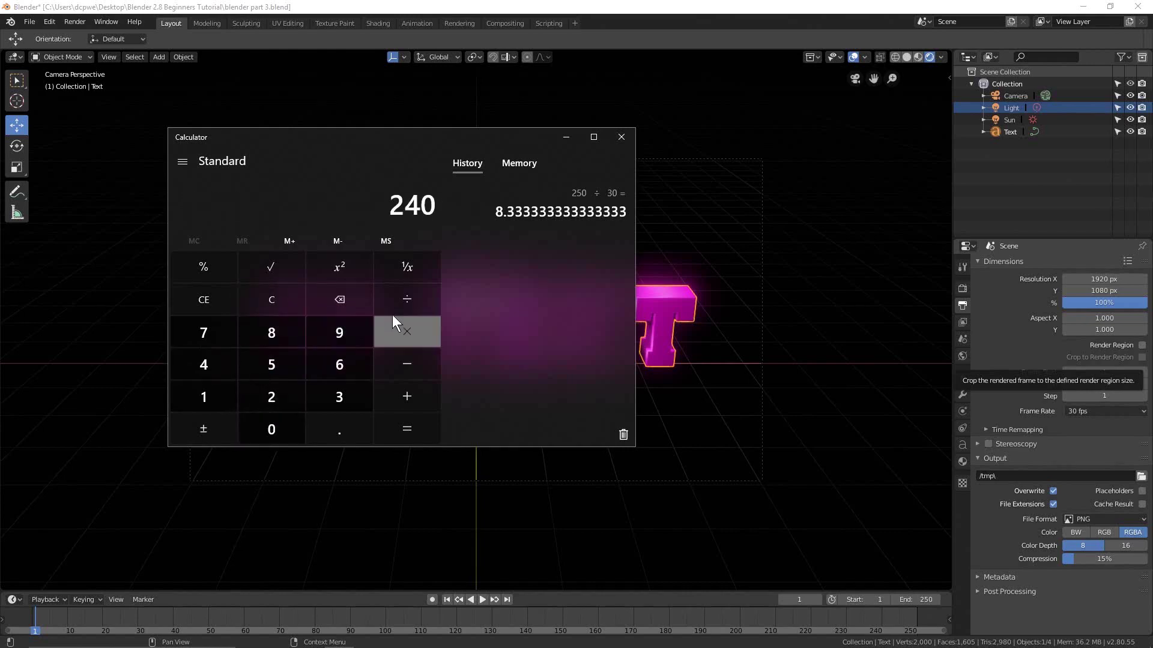
click(394, 308)
click(312, 394)
key(0)
click(396, 429)
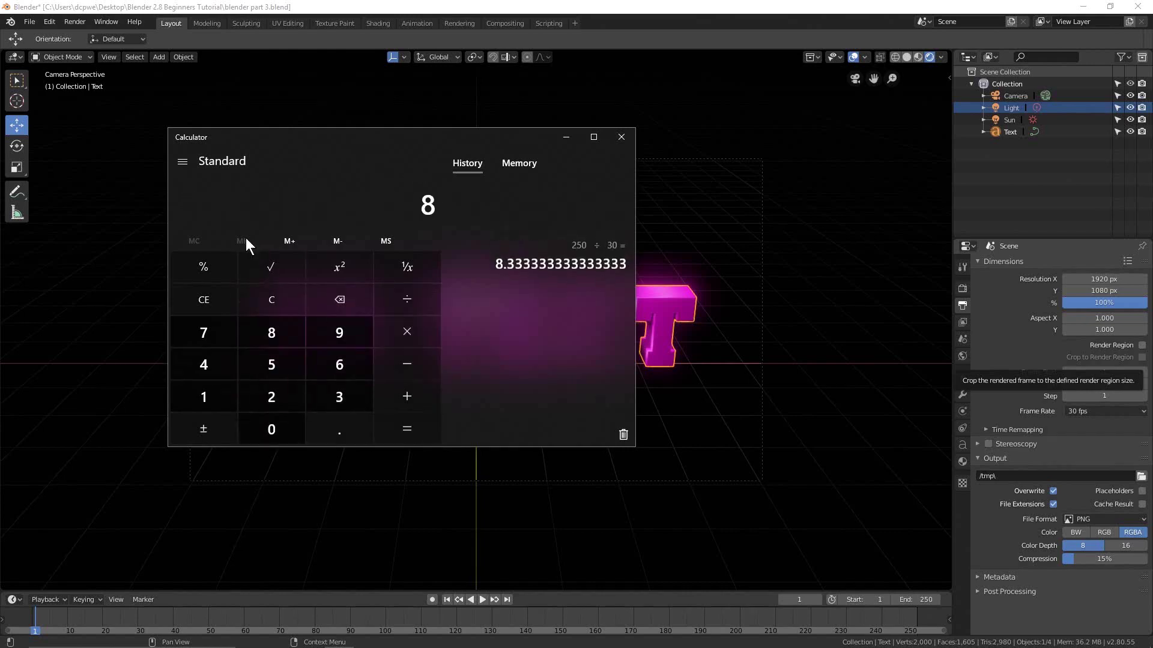
click(622, 137)
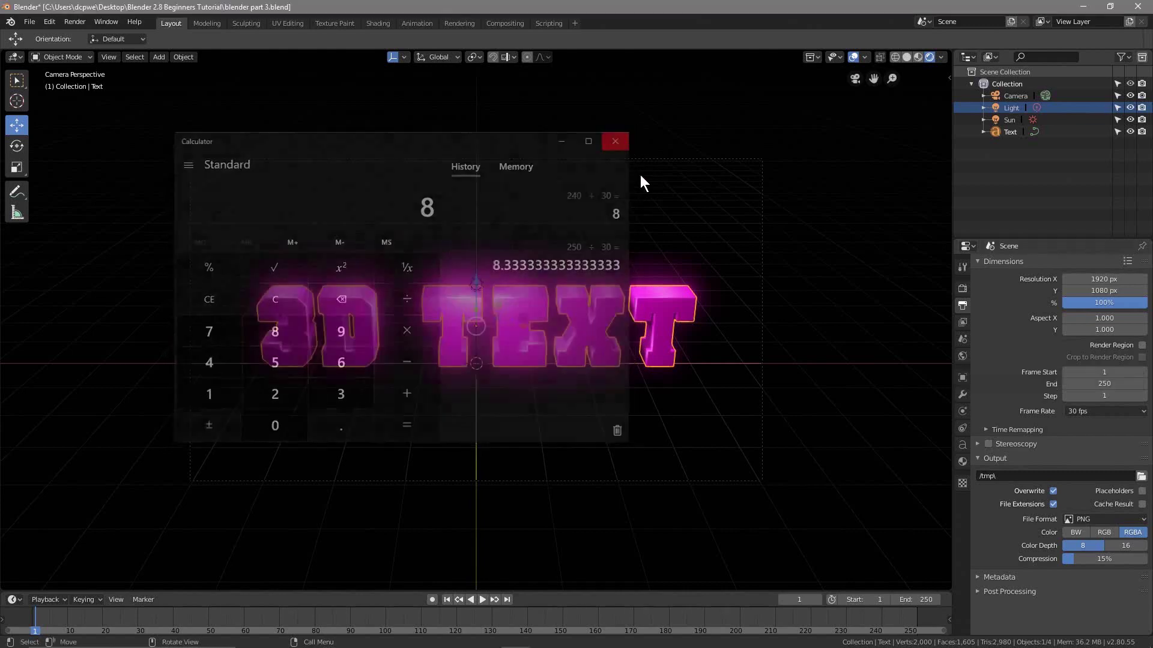
Step: Set the timeline's end frame to 240
click(897, 600)
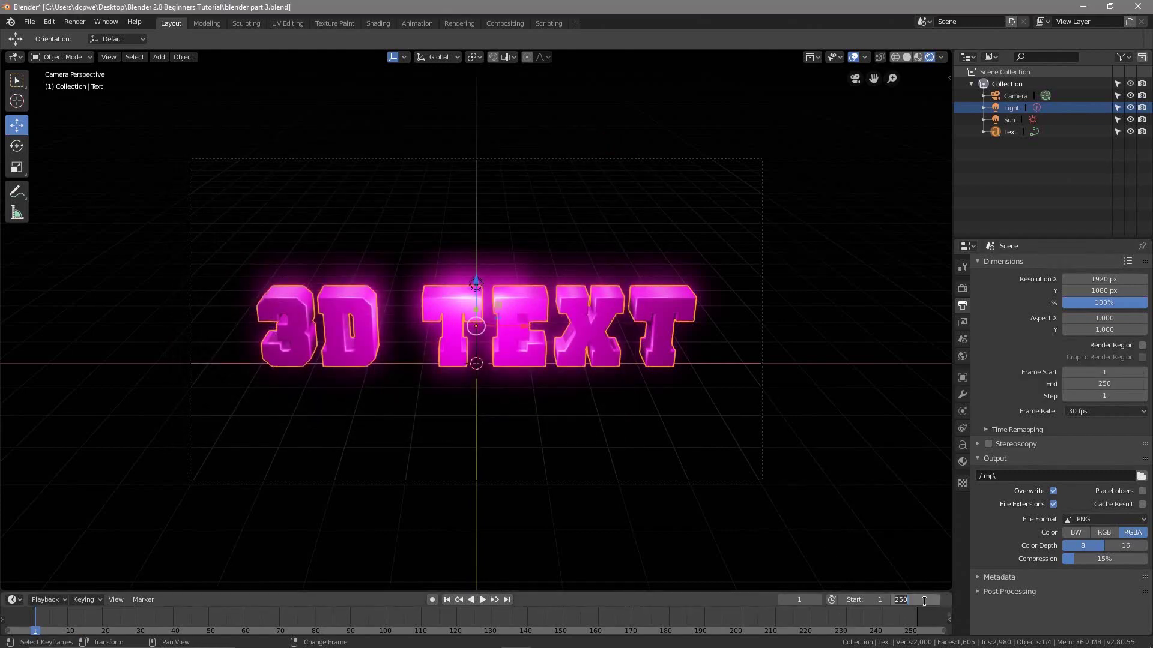
click(748, 593)
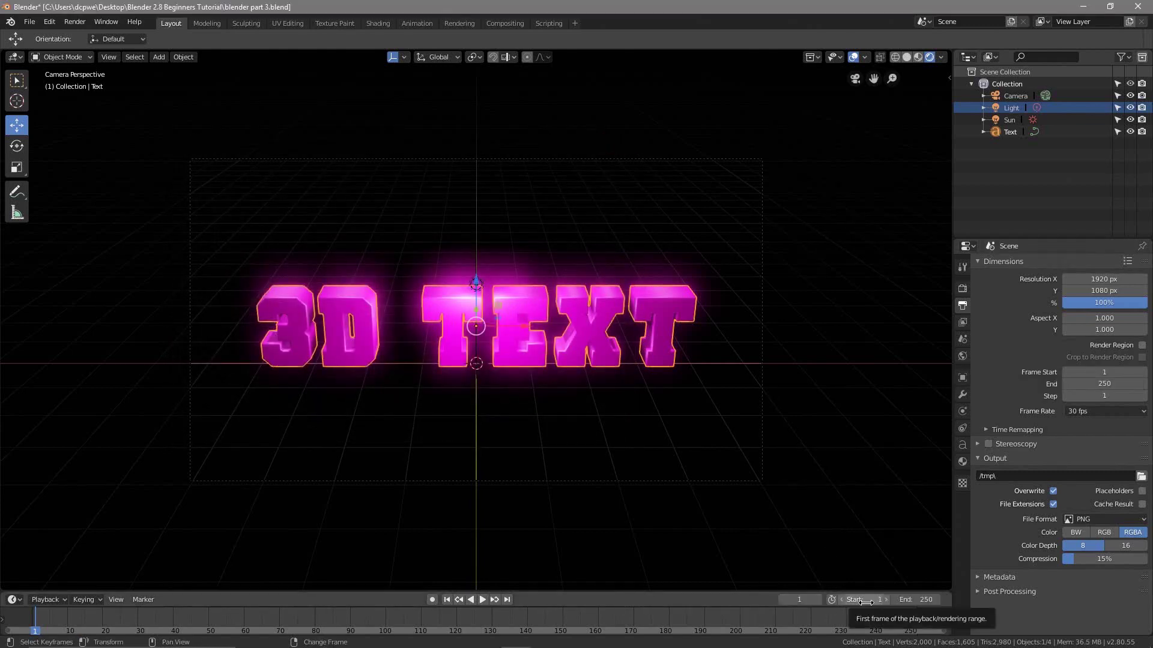
click(915, 600)
text(2)
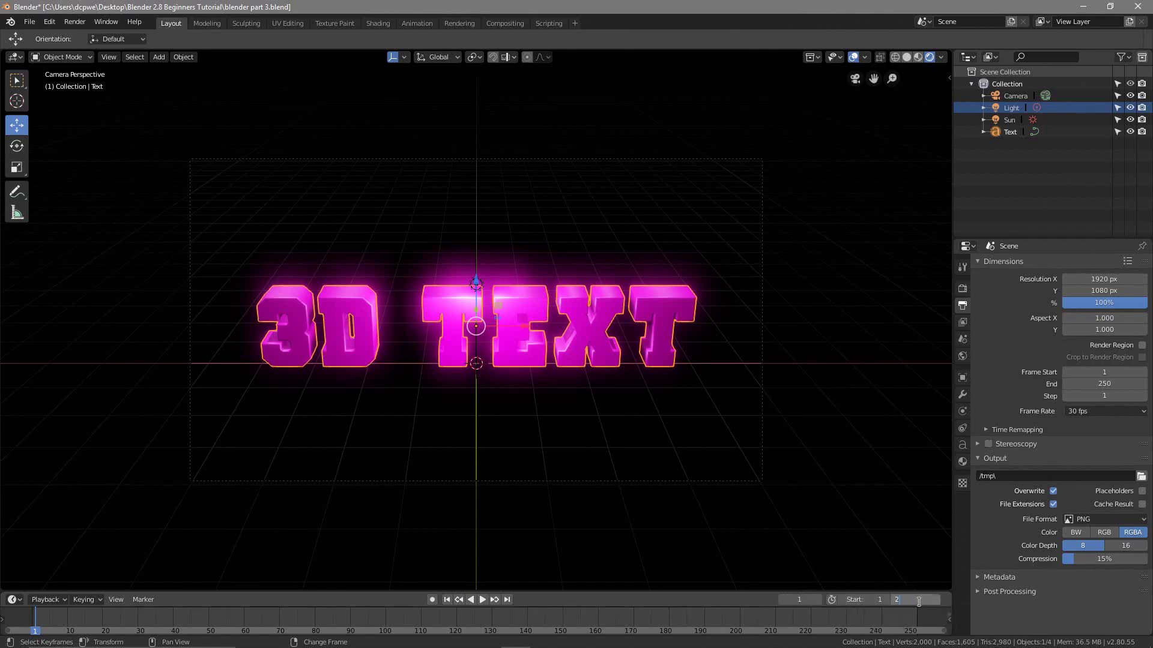
key(Return)
Step: Step the current frame forward a few frames and return it to frame 1
click(817, 599)
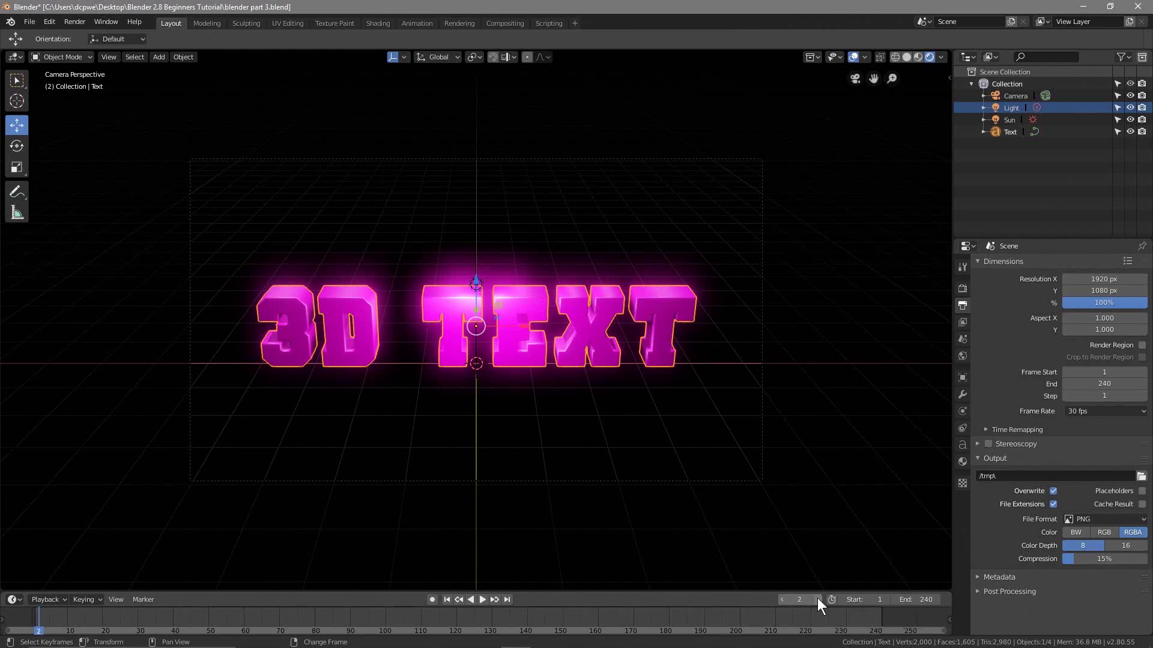
click(817, 598)
click(818, 599)
mouse_move(803, 598)
mouse_down()
mouse_move(904, 598)
mouse_move(788, 599)
mouse_move(969, 599)
mouse_move(802, 599)
mouse_up()
click(782, 599)
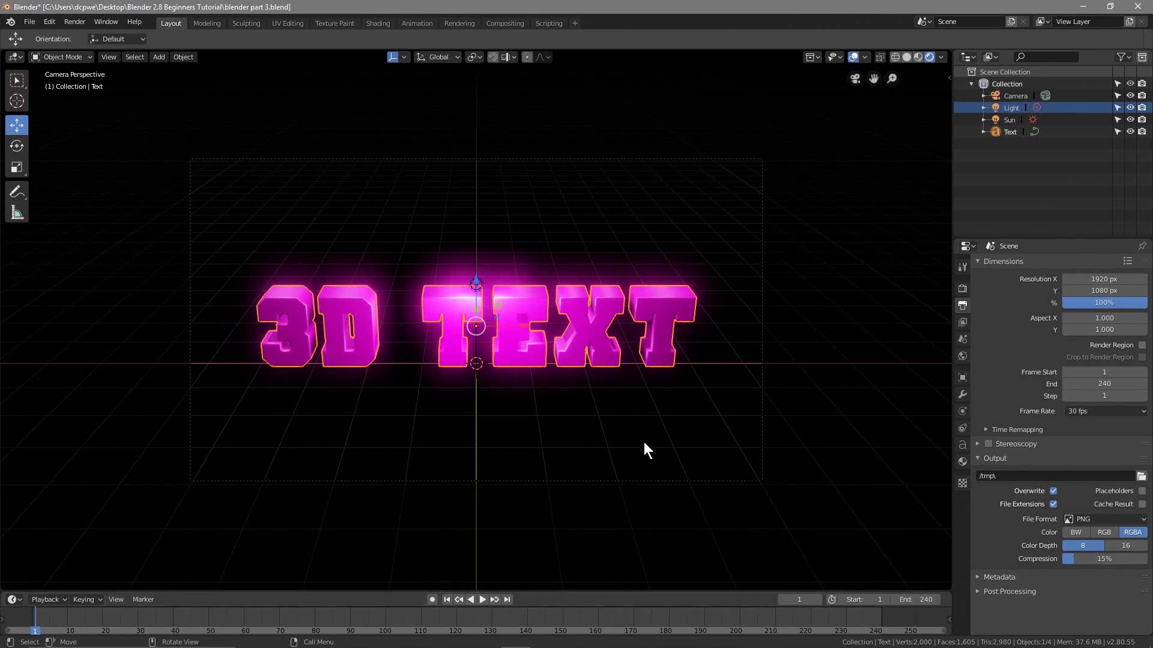
Step: Move the camera to about -28.6 m in Y and 4.5 m in Z, and set its X rotation to 88°
click(1021, 96)
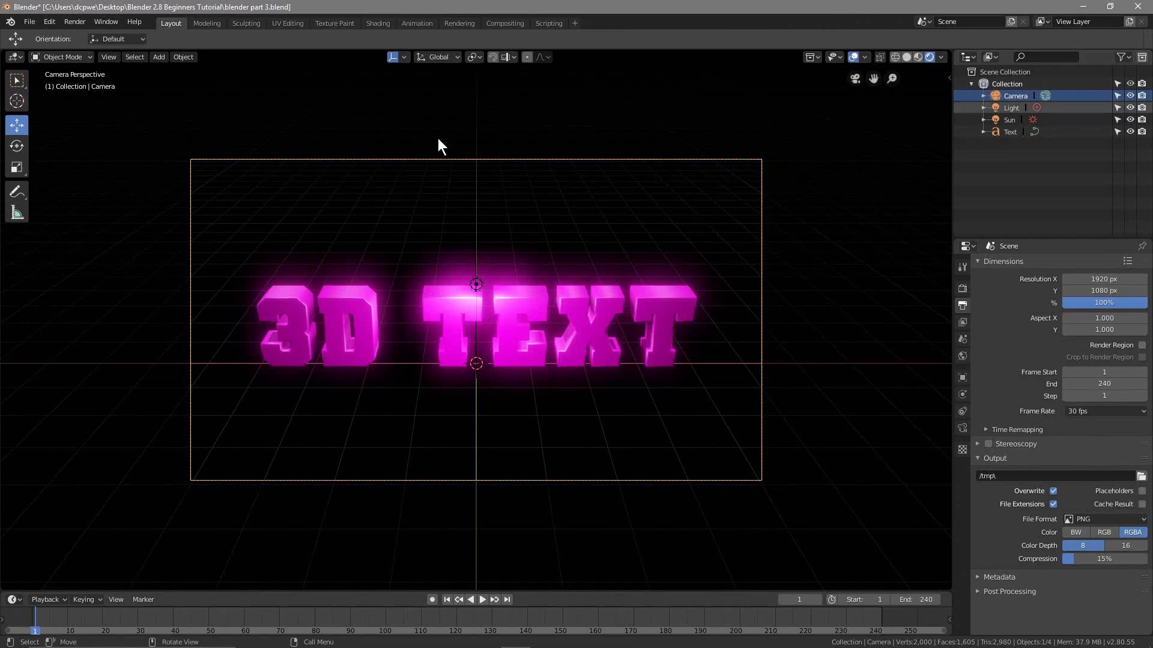
click(961, 378)
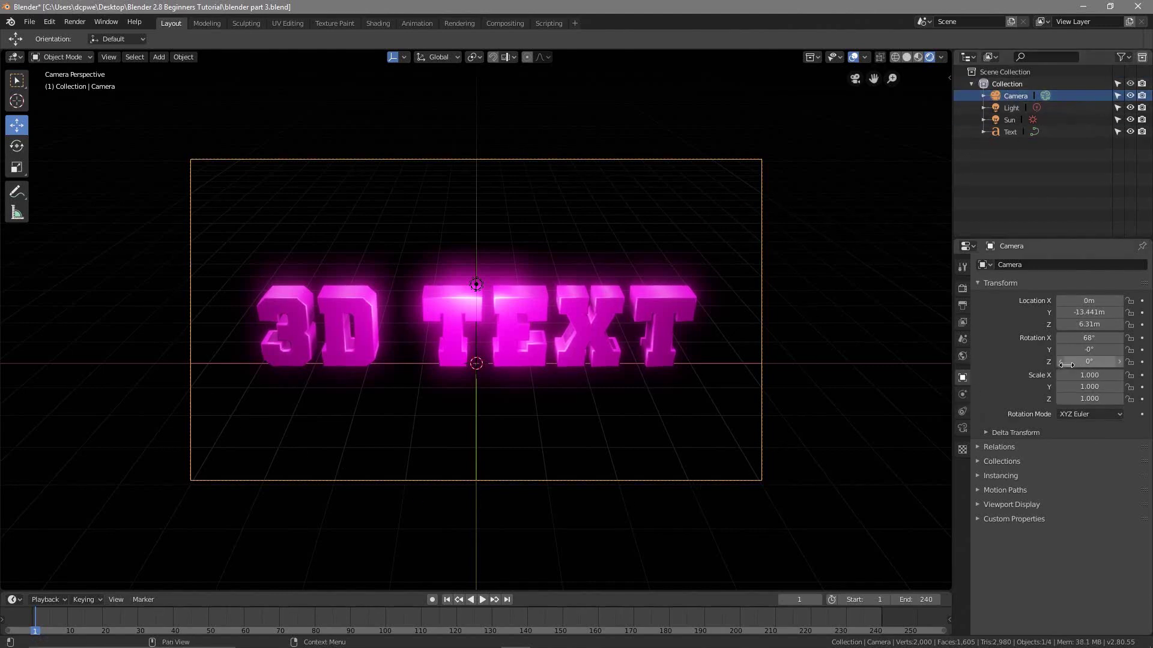
drag(1084, 313, 984, 312)
mouse_move(1088, 338)
mouse_down()
mouse_move(1120, 338)
mouse_move(1075, 325)
mouse_move(1112, 338)
mouse_move(1079, 324)
mouse_move(1105, 312)
mouse_move(1064, 312)
mouse_move(1110, 324)
mouse_move(1084, 324)
mouse_move(1095, 338)
mouse_move(1080, 338)
mouse_move(1106, 338)
mouse_up()
click(1106, 336)
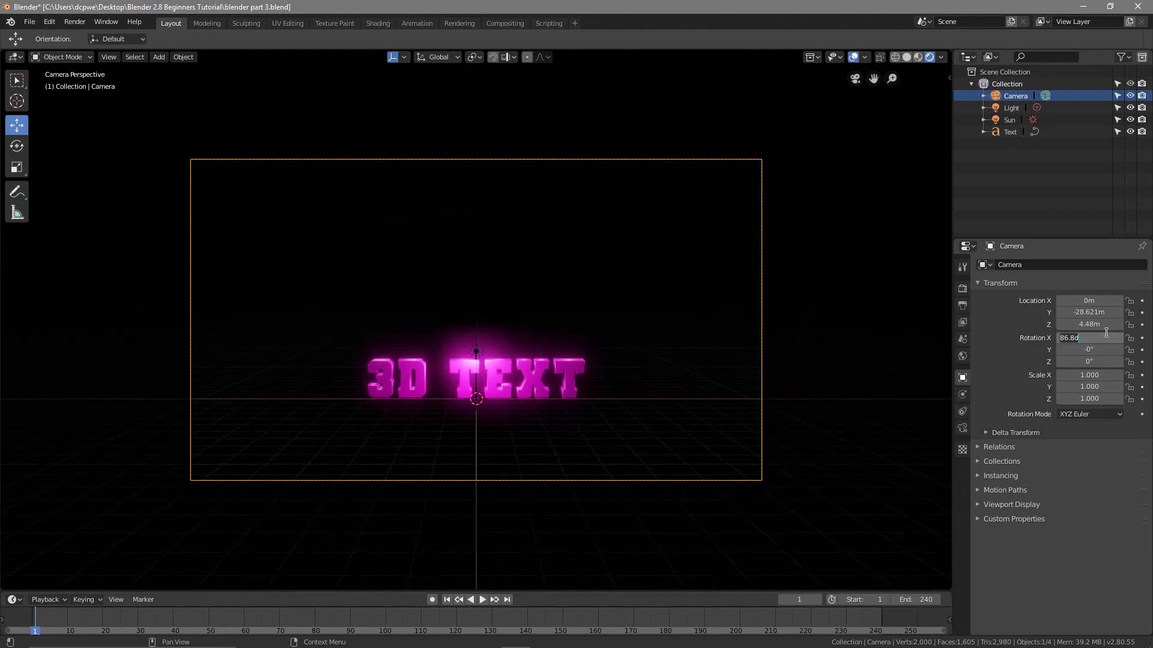
text(88)
key(Return)
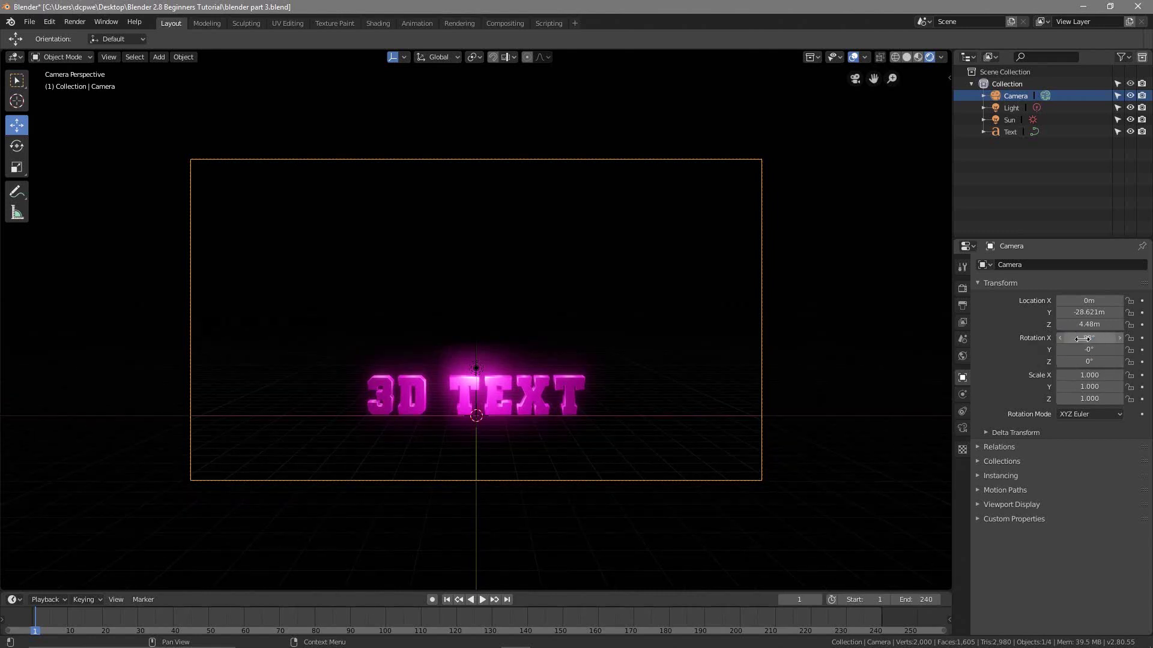
Step: Lower the camera to about 1.94 m in Z and set its Y location to -35 m
drag(1089, 324, 1063, 312)
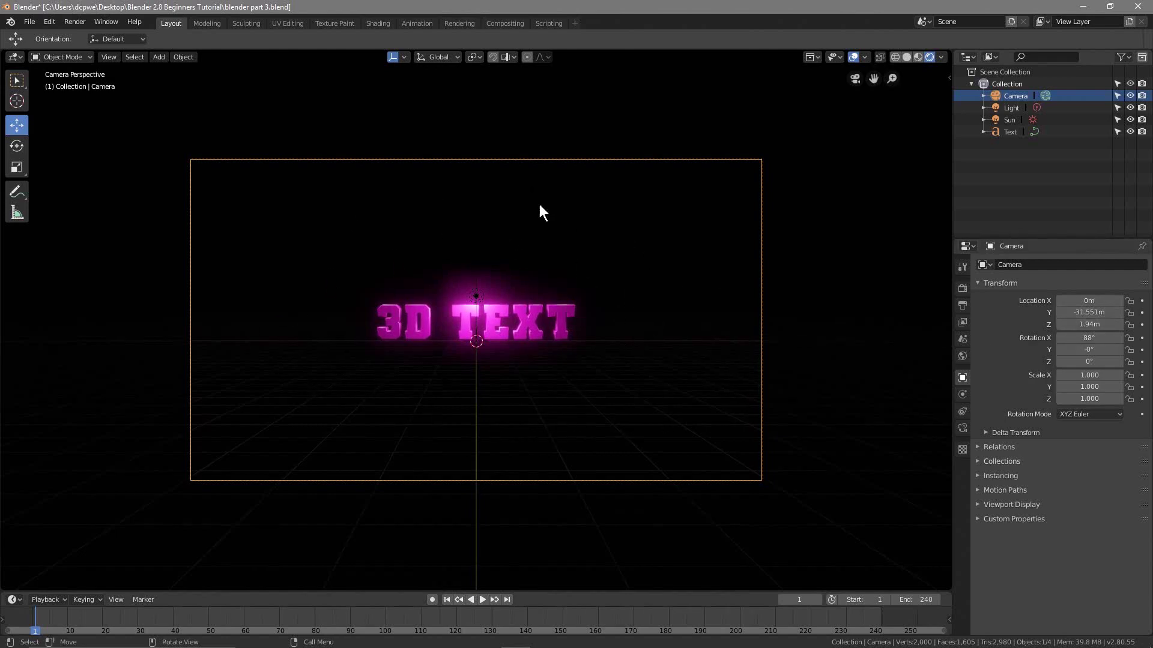
drag(1089, 312, 1070, 313)
click(1089, 312)
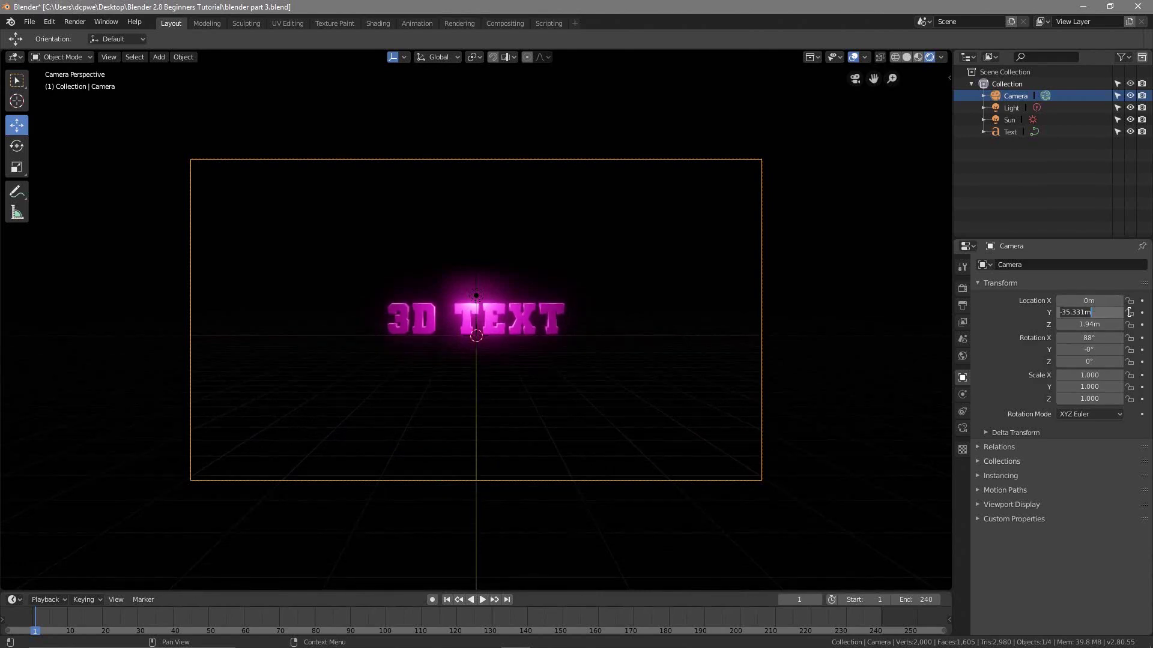
text(-35)
key(Return)
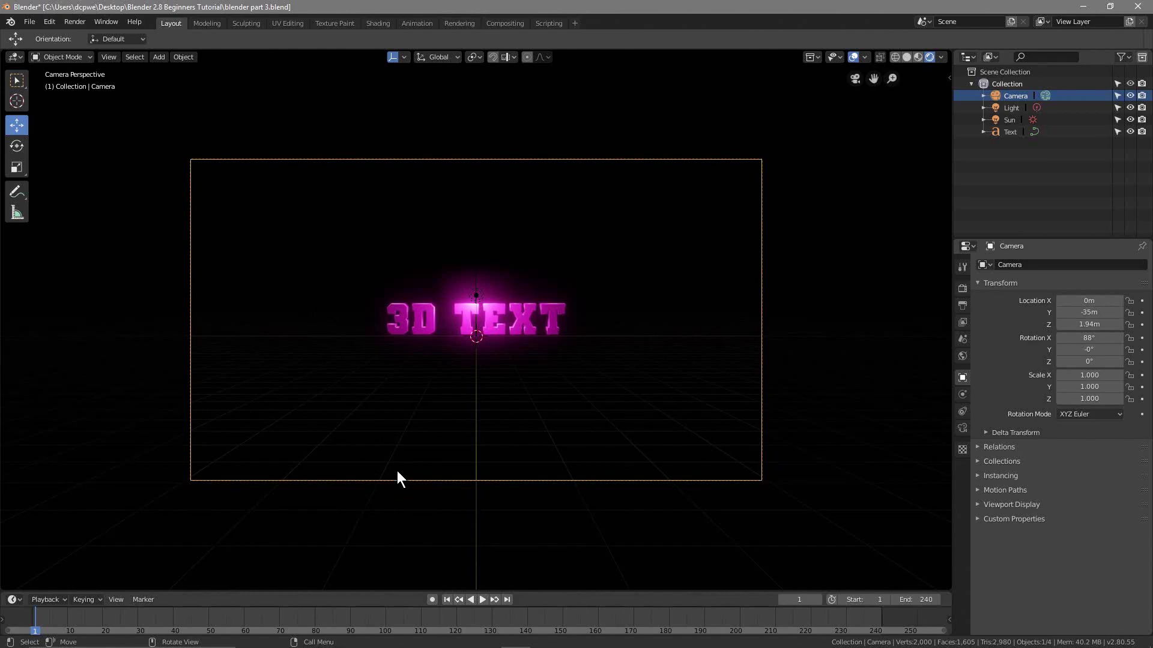
Step: Turn on auto keying and insert location and rotation keyframes for the camera at frame 1
click(431, 600)
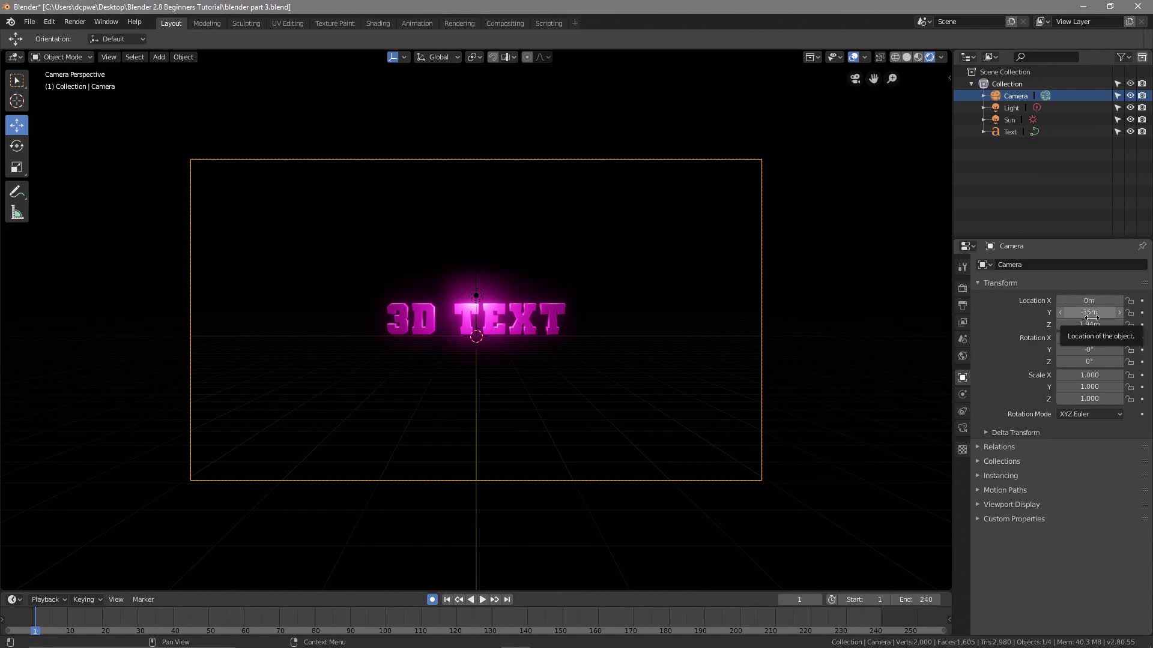
key(i)
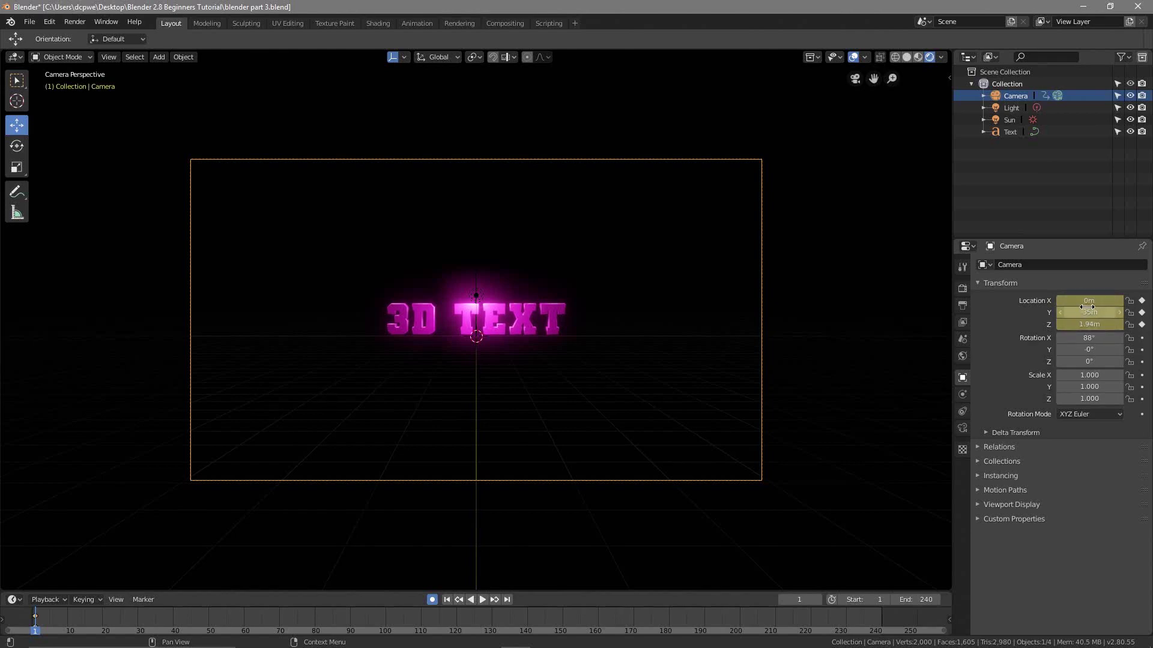
click(35, 617)
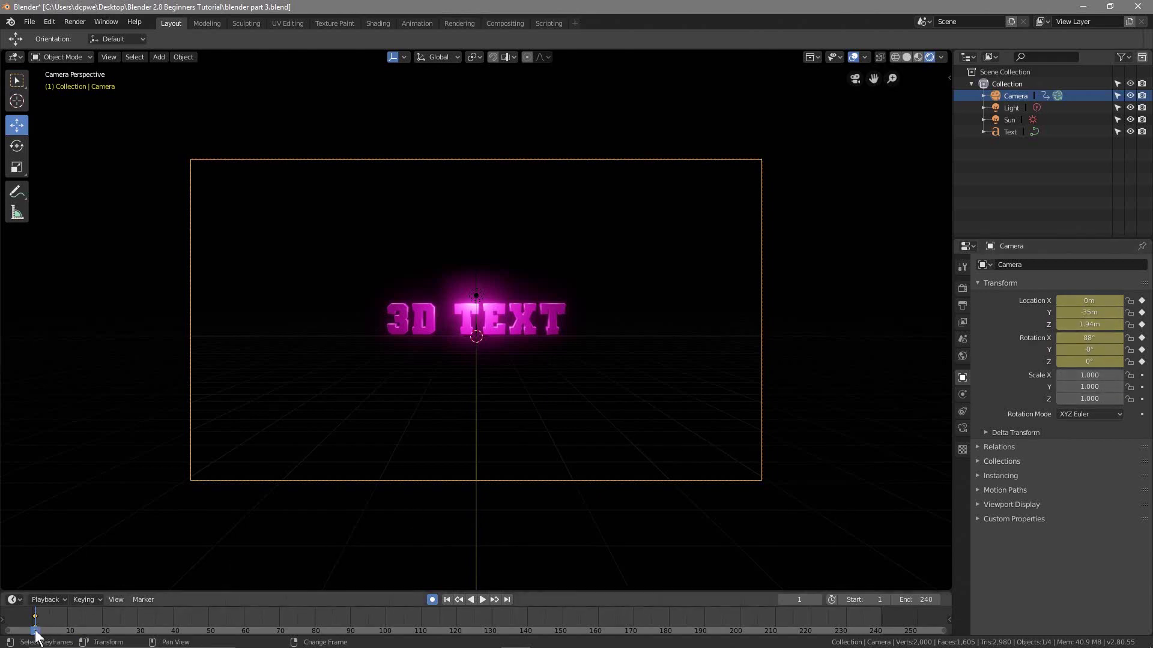
Step: Go to frame 60 and insert location and rotation keyframes for the camera there
key(space)
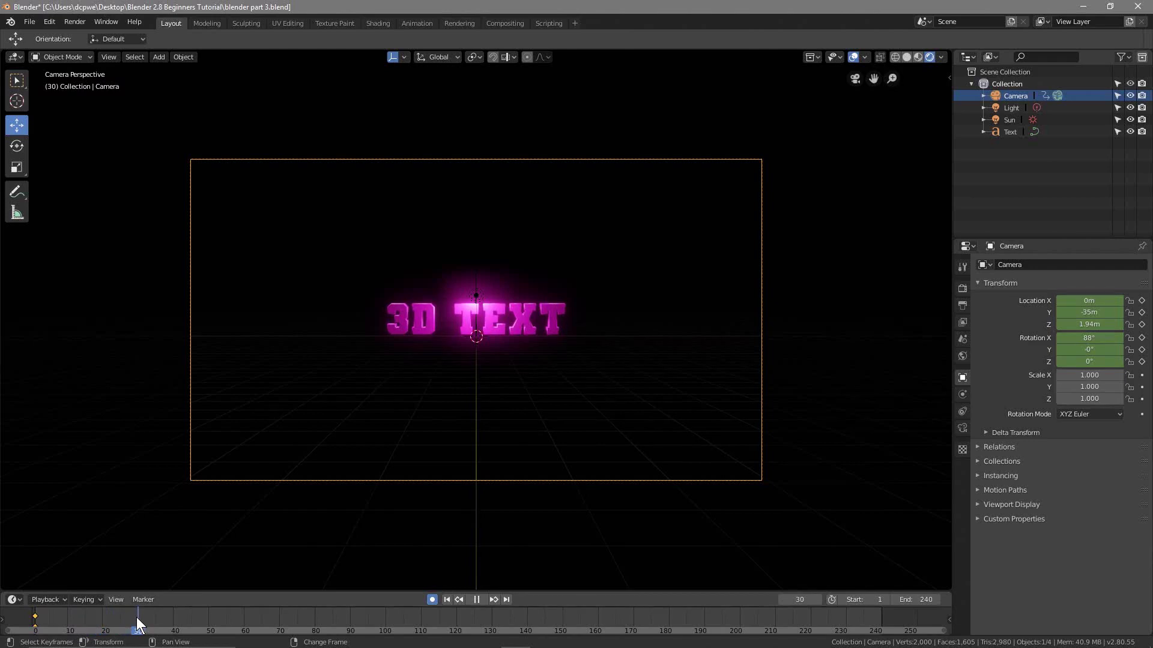
drag(136, 617, 244, 640)
key(space)
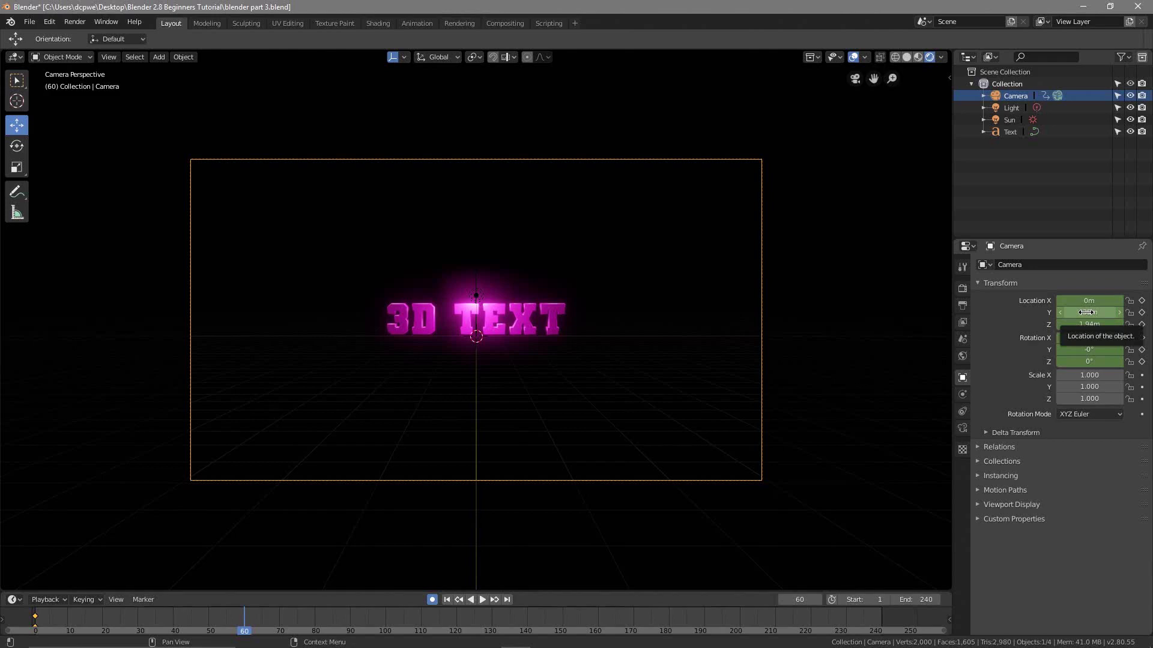
key(i)
key(i)
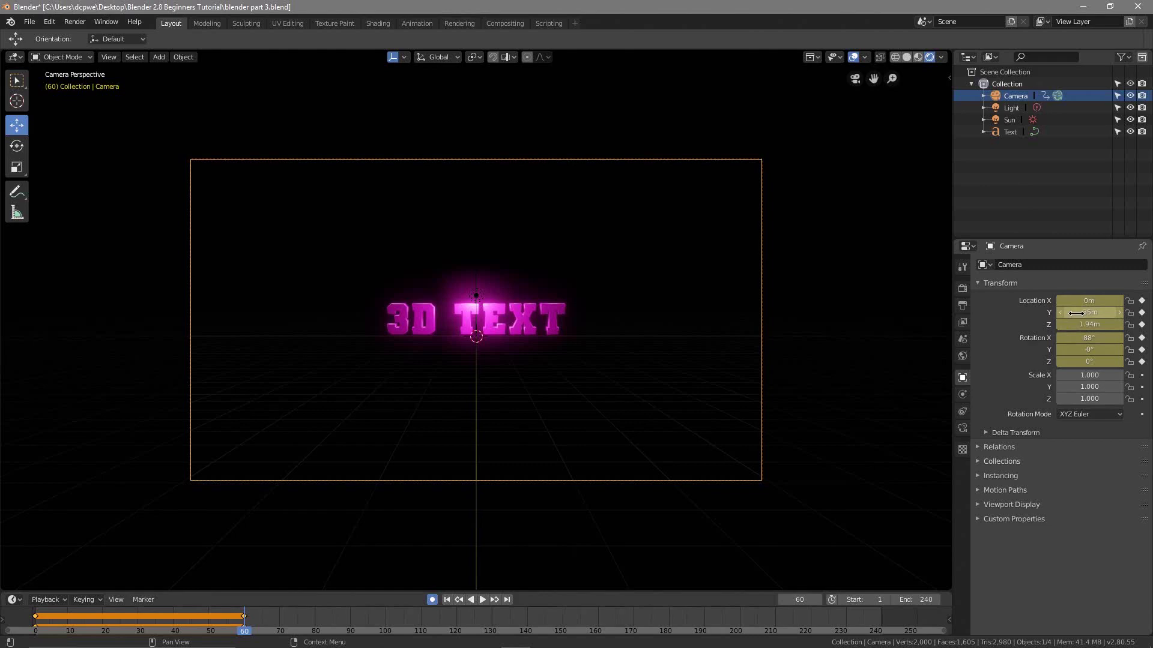
Step: At frame 60, move the camera to about -16.95 m in Y and 3.3 m in Z with 82.5° X rotation, and turn off auto keying
mouse_move(1090, 313)
mouse_down()
mouse_move(1137, 312)
mouse_move(1083, 312)
mouse_move(1110, 324)
mouse_move(1103, 338)
mouse_move(1095, 324)
mouse_up()
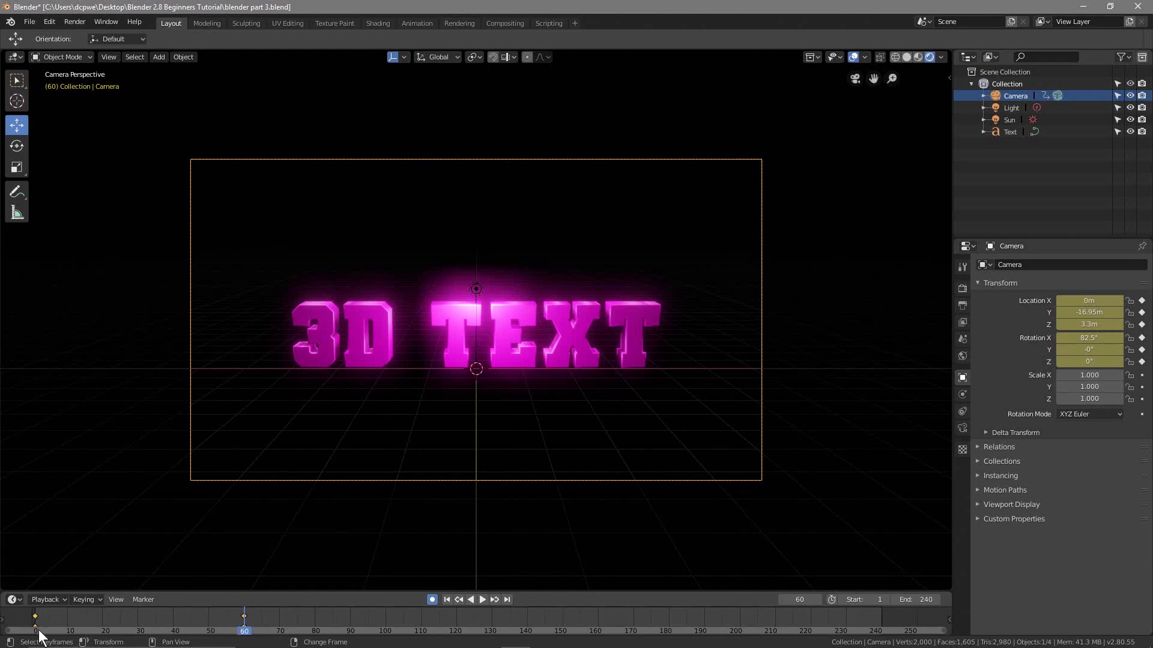
click(432, 599)
Step: Play the camera move from frame 1 to check it, and return to the first frame
drag(244, 636, 35, 626)
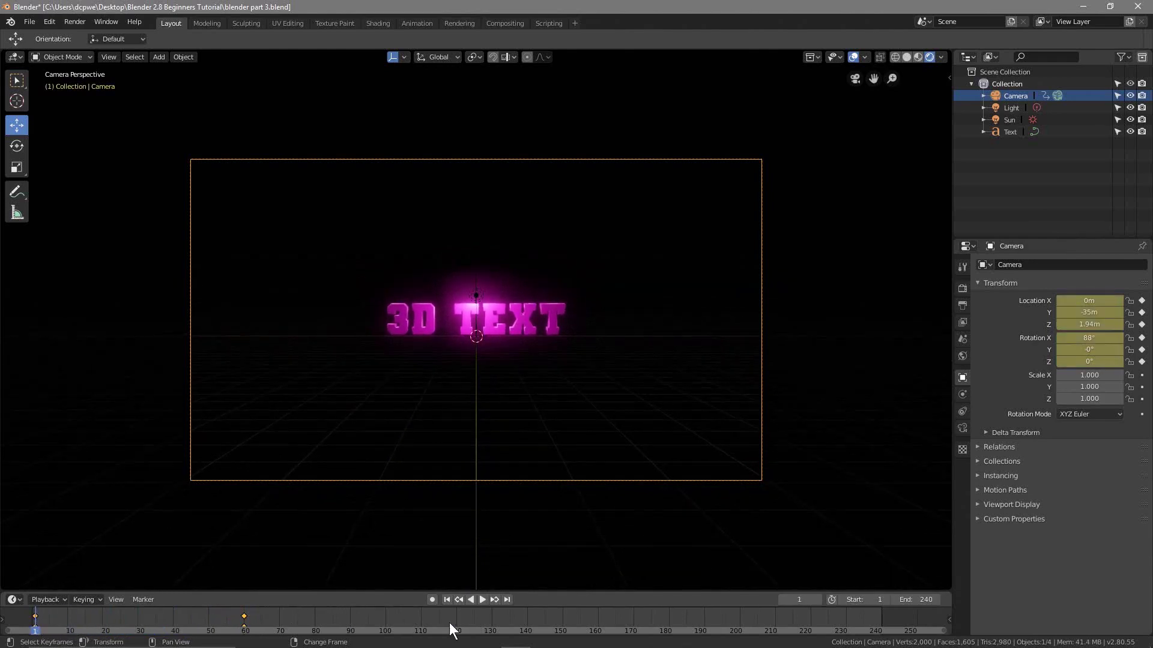
click(481, 599)
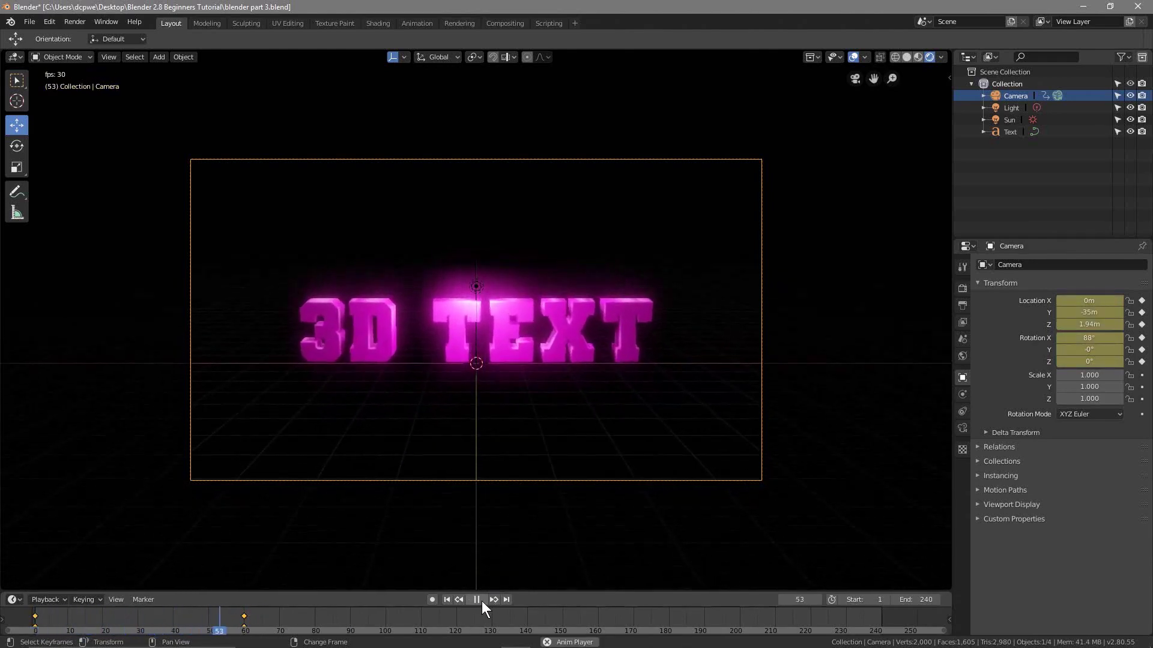
click(482, 600)
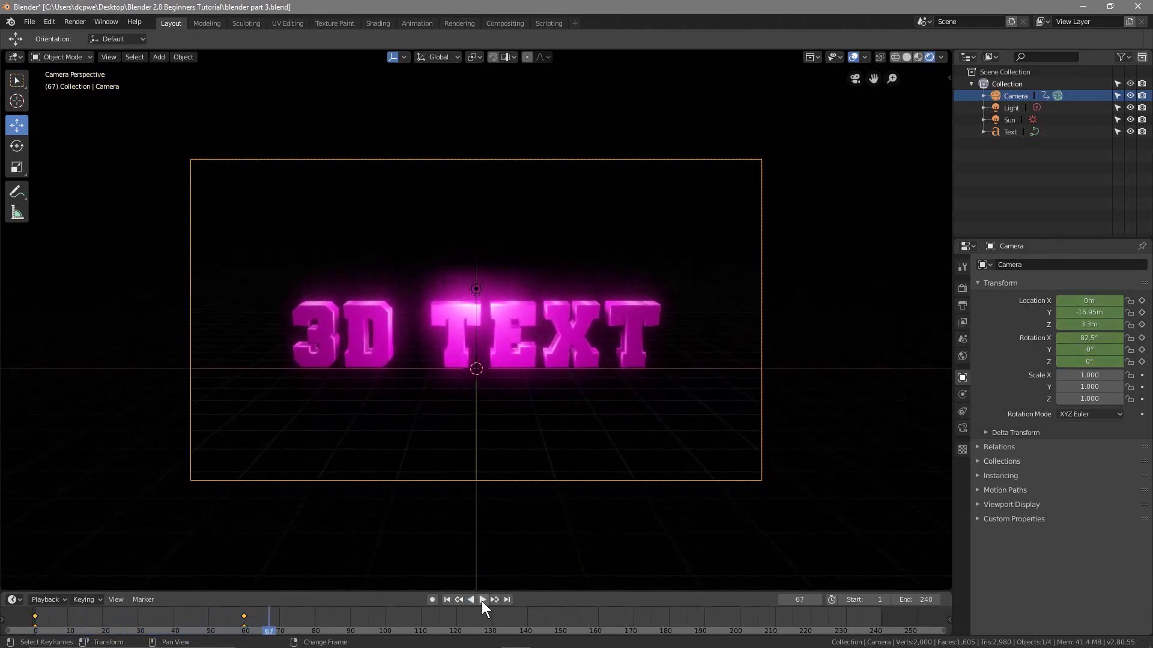
click(445, 599)
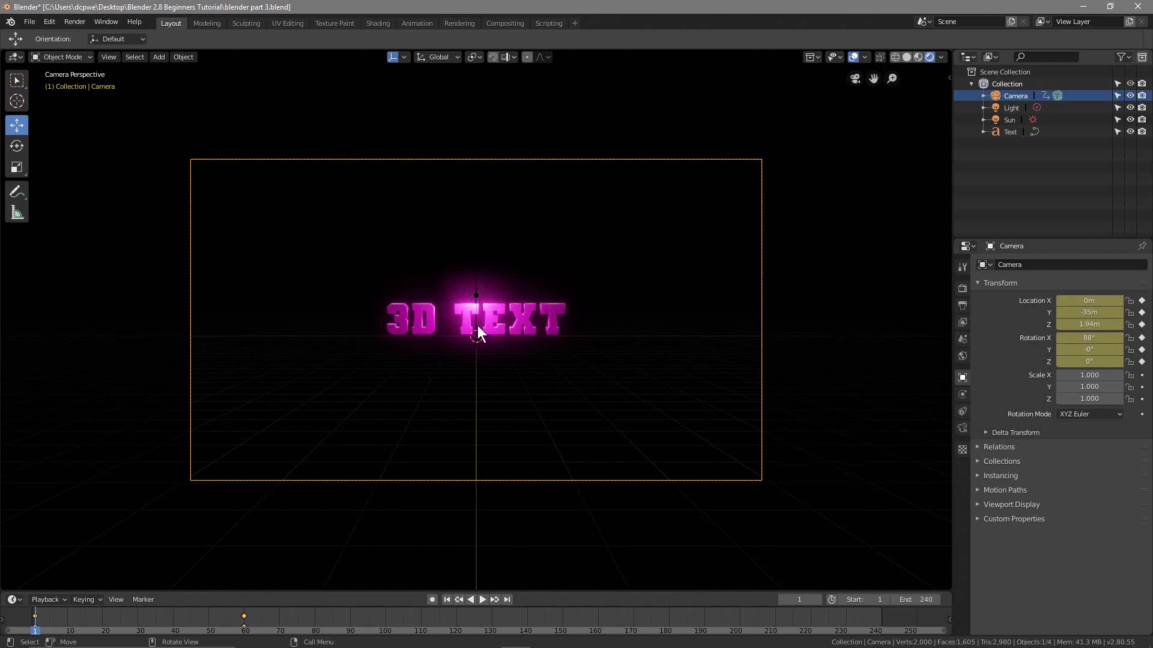
Step: Select the text, turn on auto keying, and insert location and rotation keyframes for it at frame 1
click(1012, 132)
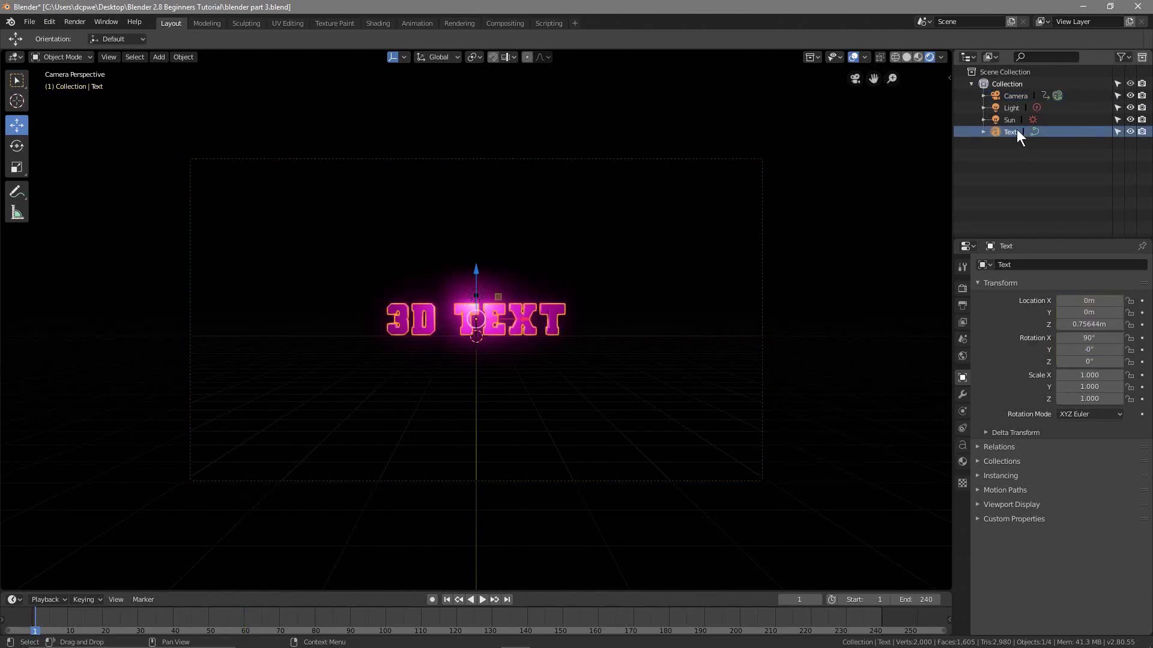
click(432, 600)
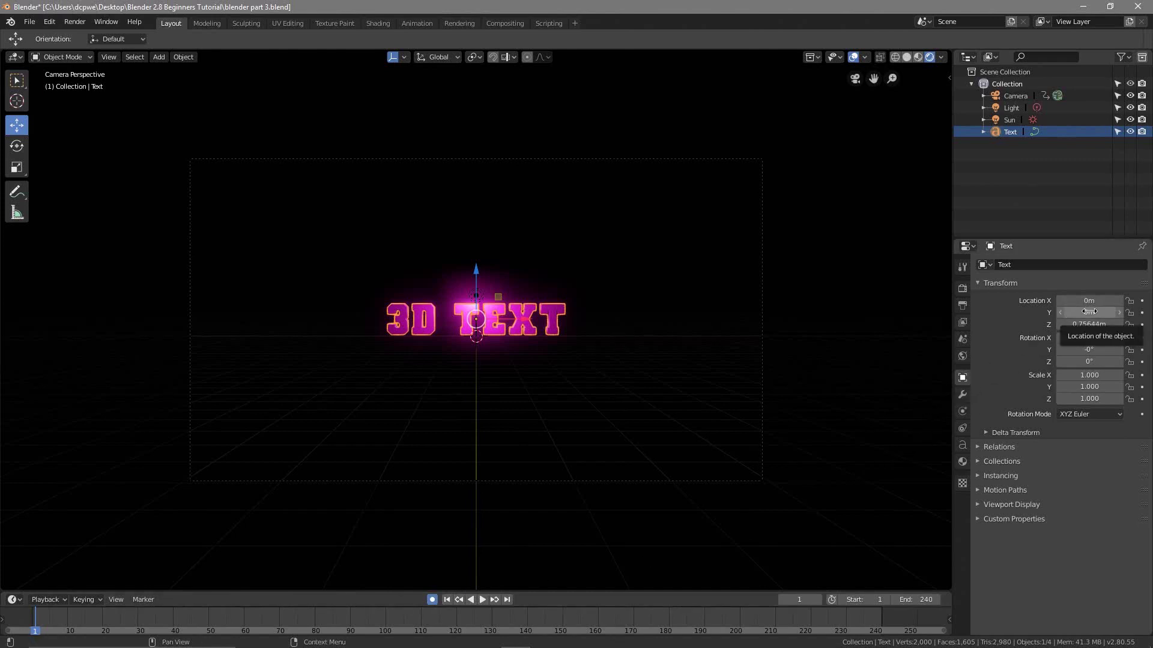
key(i)
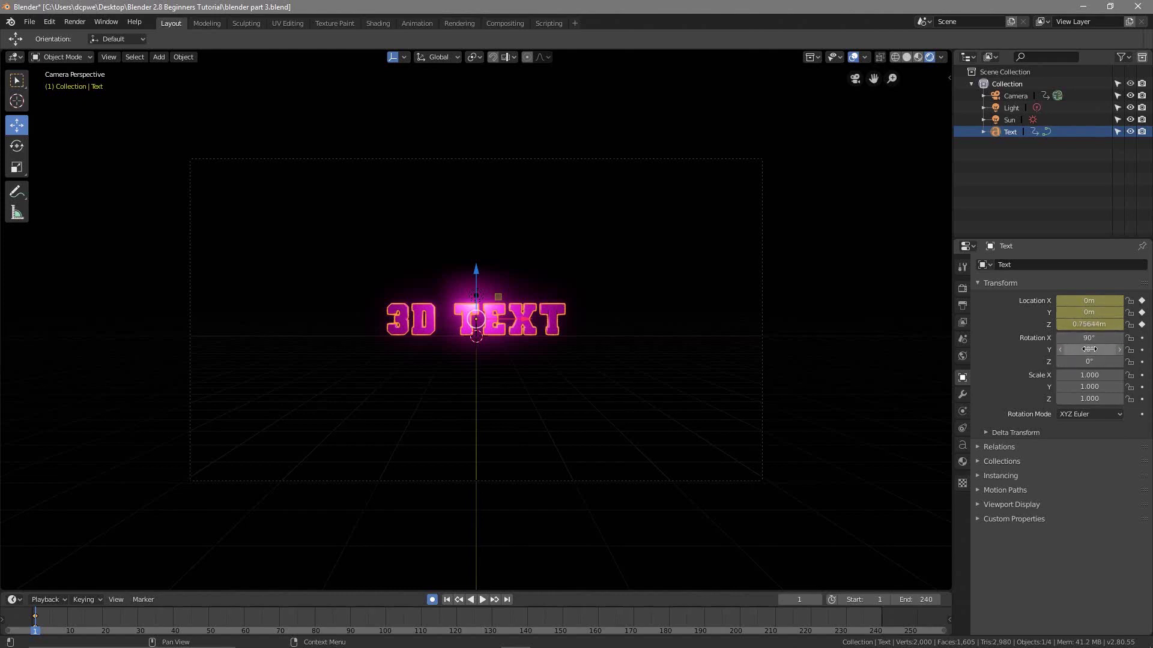
key(i)
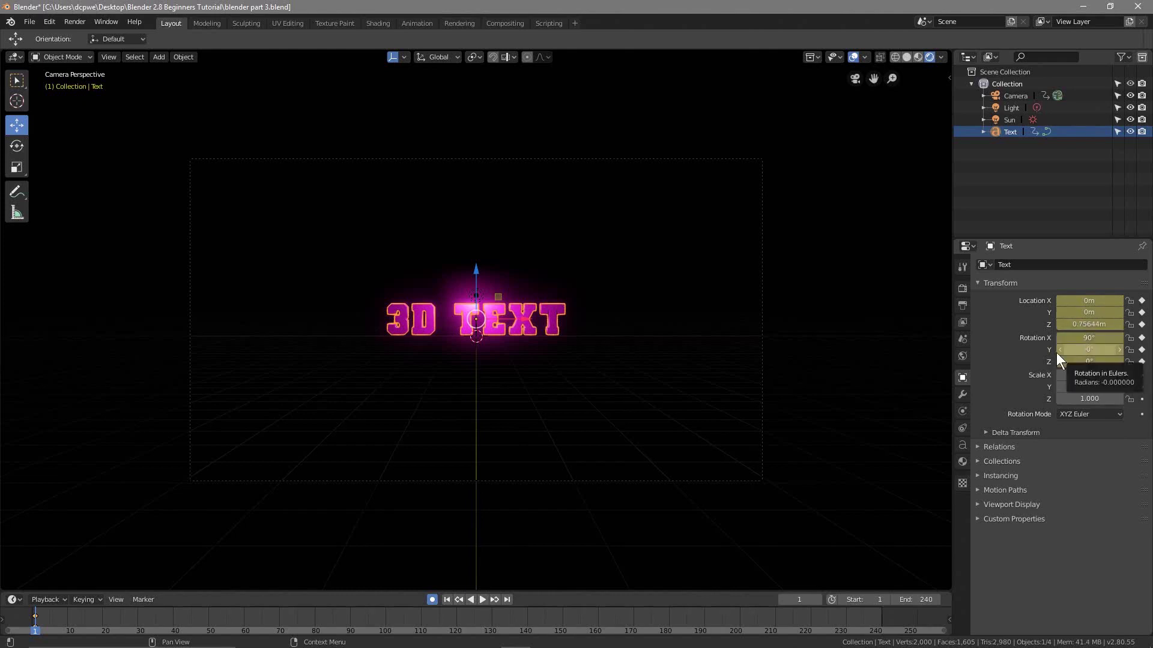
Step: Go to frame 60 and insert location and rotation keyframes for the text there
key(space)
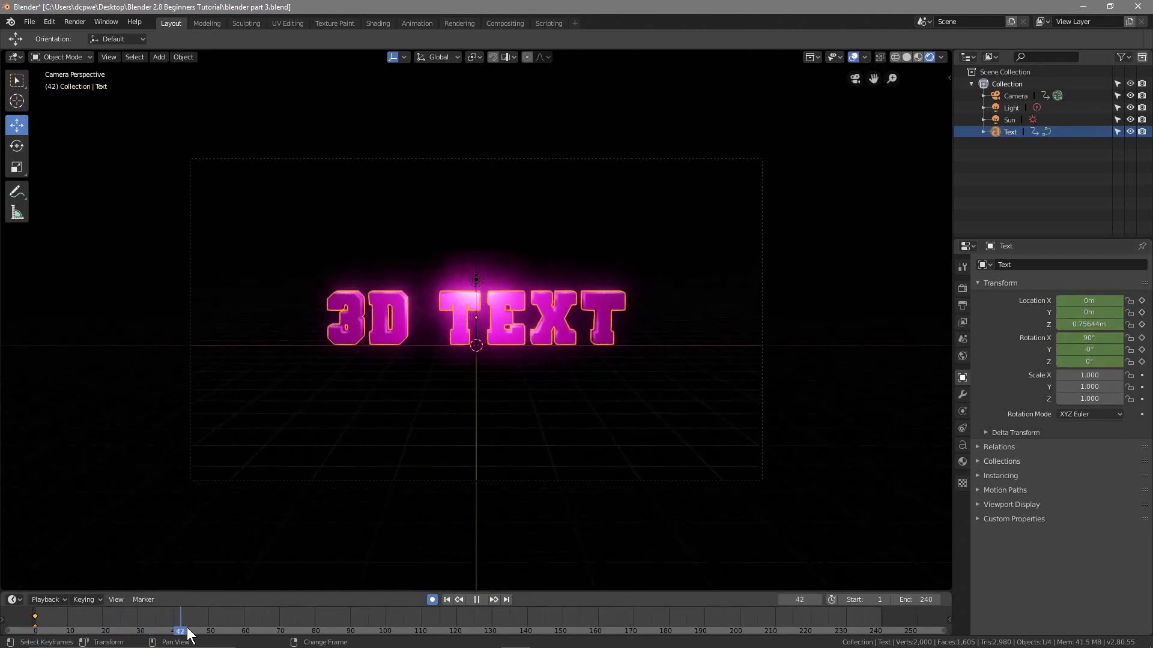
key(space)
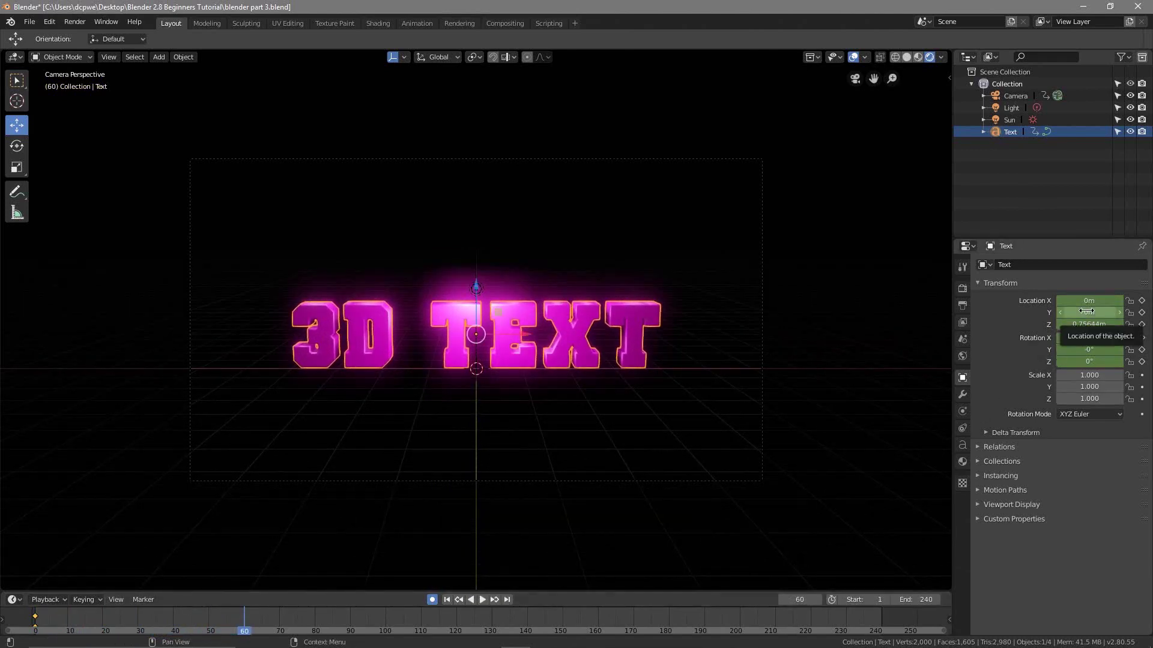
key(i)
key(i)
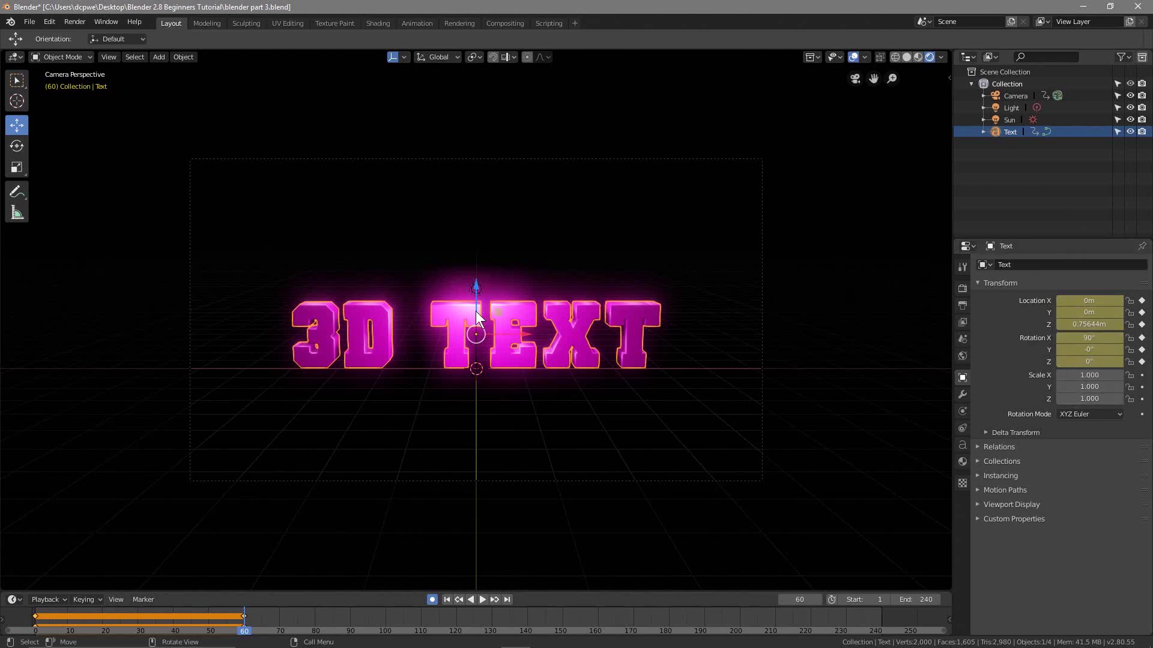
Step: Set the text's Z rotation to 360° at frame 60 and turn off auto keying
drag(1087, 362, 1138, 362)
click(1089, 361)
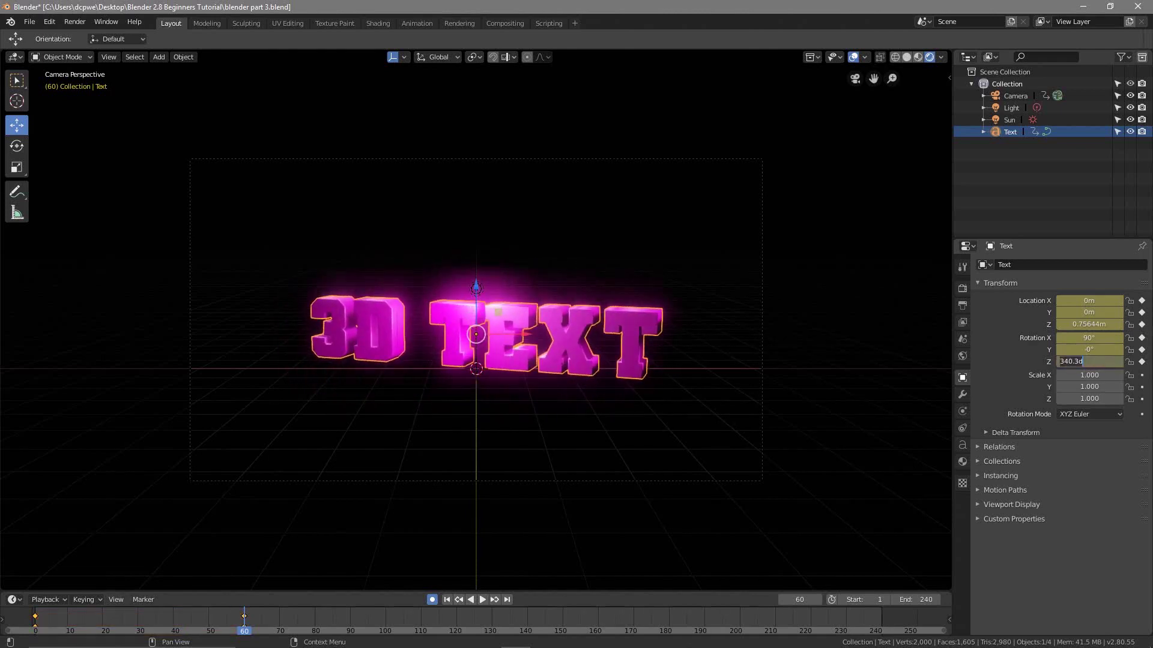
key(ctrl+a)
text(360)
key(Return)
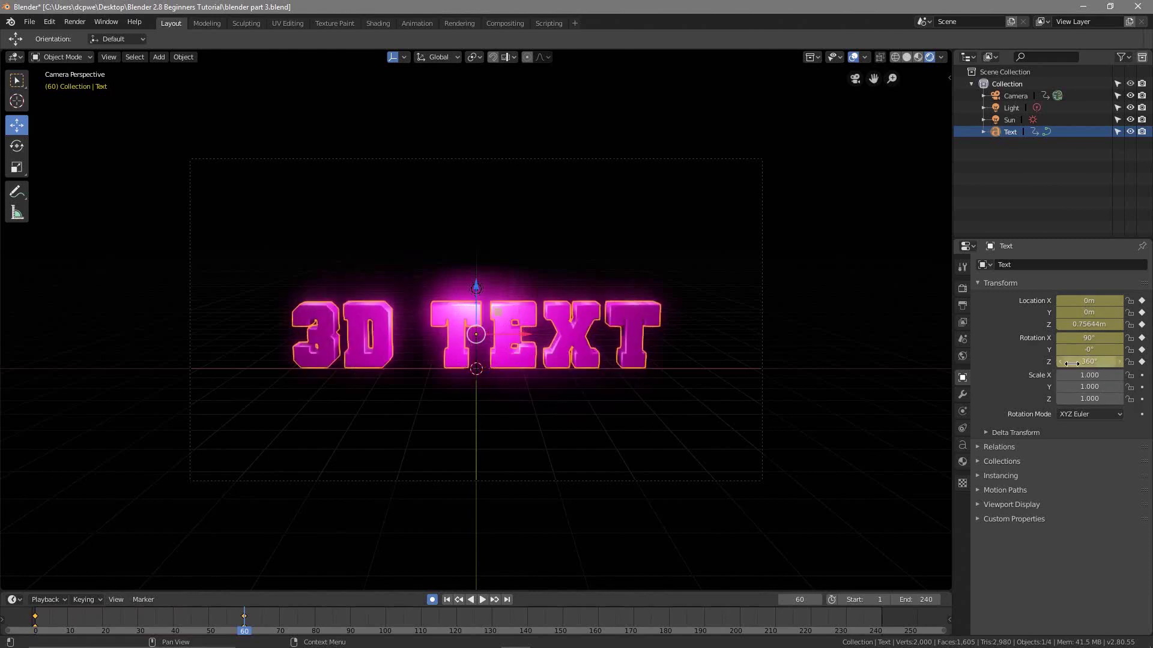
click(433, 599)
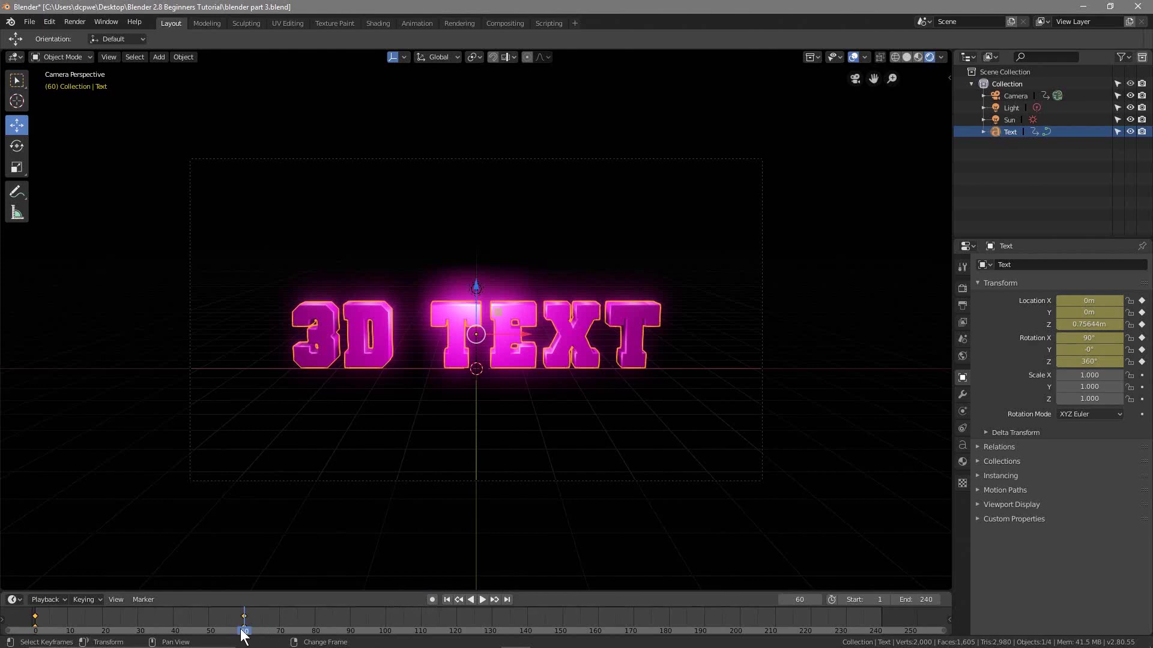
Step: Scrub the timeline from the start to frame 60 to check the text's full spin
drag(244, 630, 10, 639)
key(space)
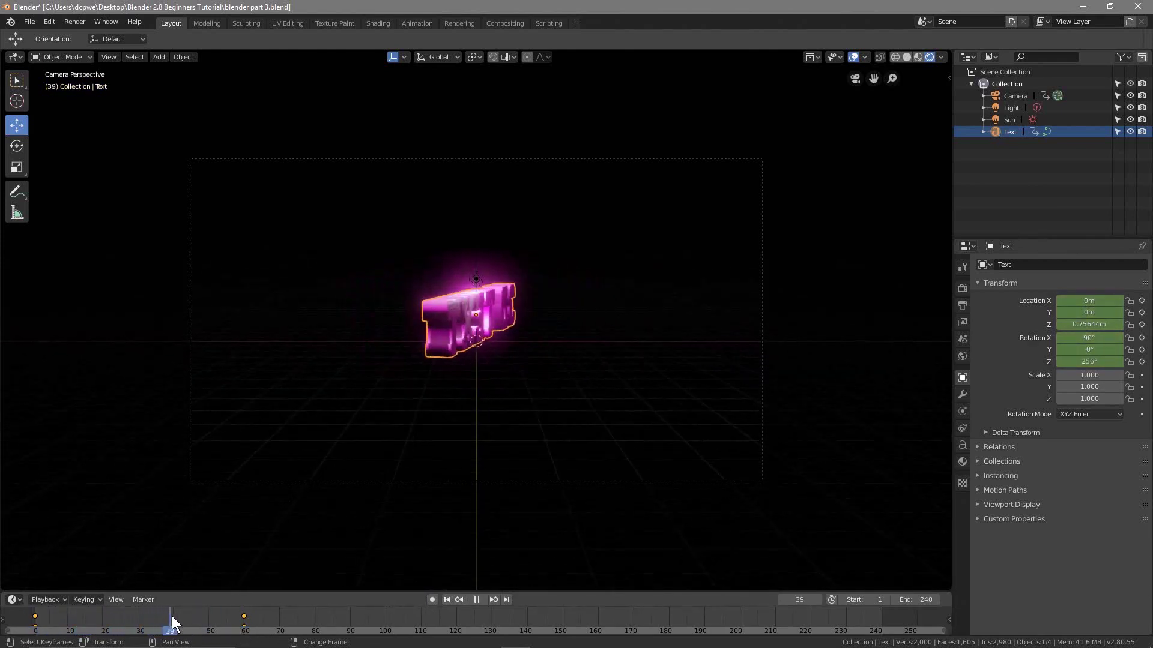
mouse_move(245, 628)
mouse_down()
mouse_move(21, 630)
mouse_move(183, 640)
mouse_move(218, 615)
mouse_move(246, 624)
mouse_move(36, 625)
mouse_move(214, 613)
mouse_move(244, 627)
mouse_up()
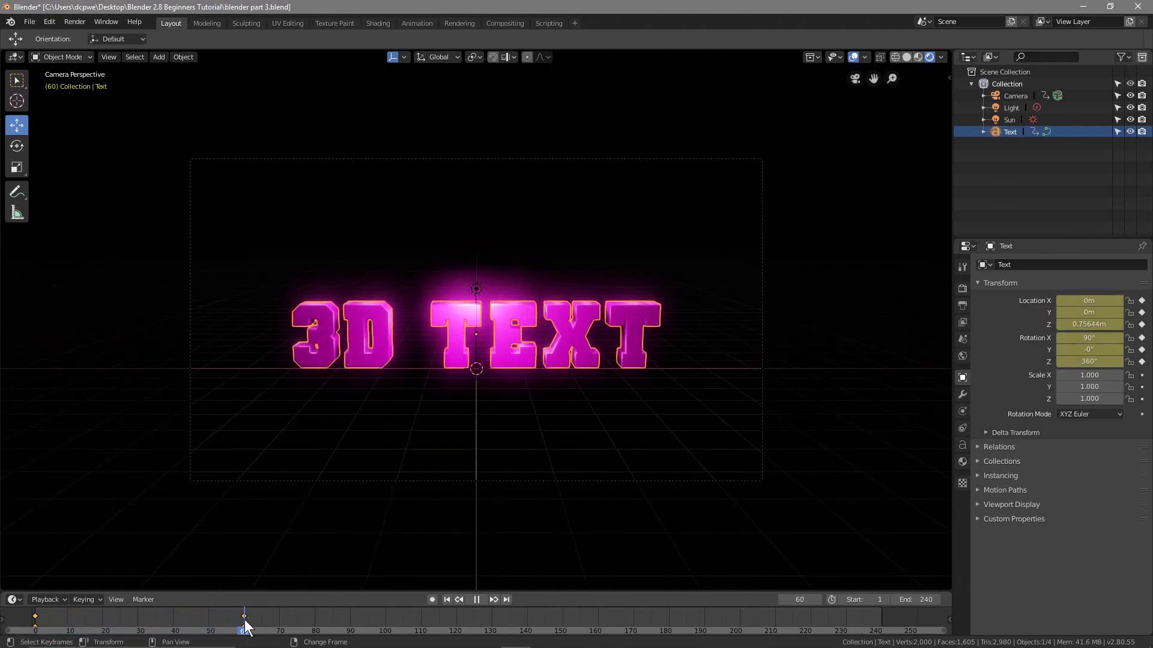
Step: Scrub on to frame 100, turn auto keying back on, and return to frame 1
drag(244, 627, 353, 641)
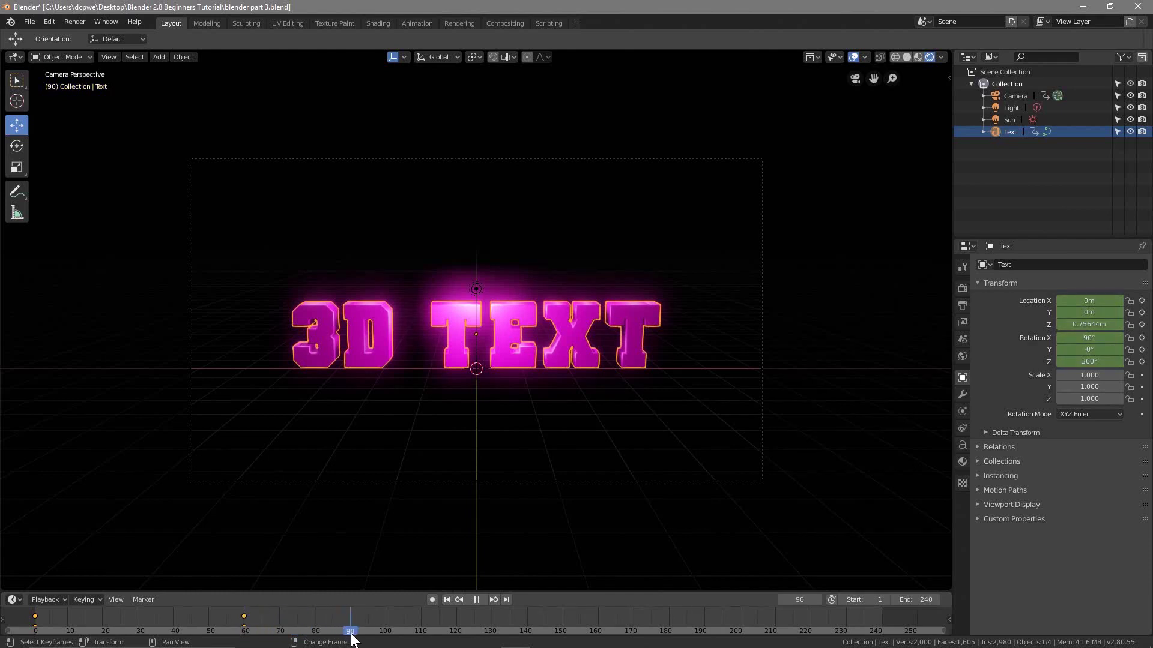
drag(353, 642, 386, 621)
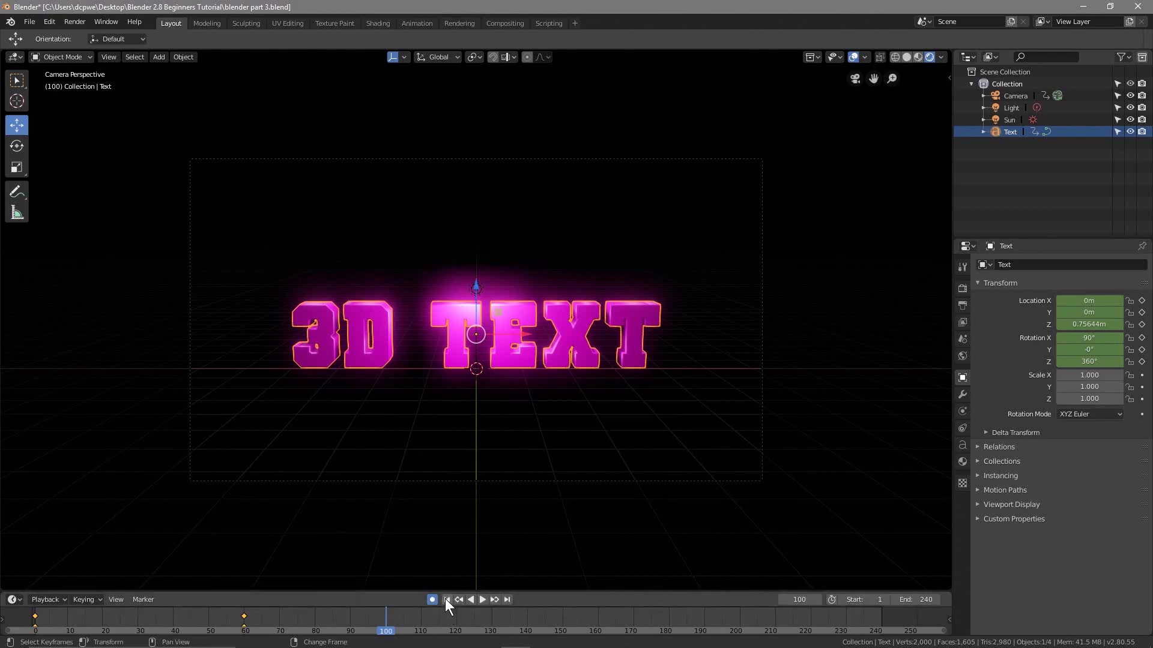
click(446, 599)
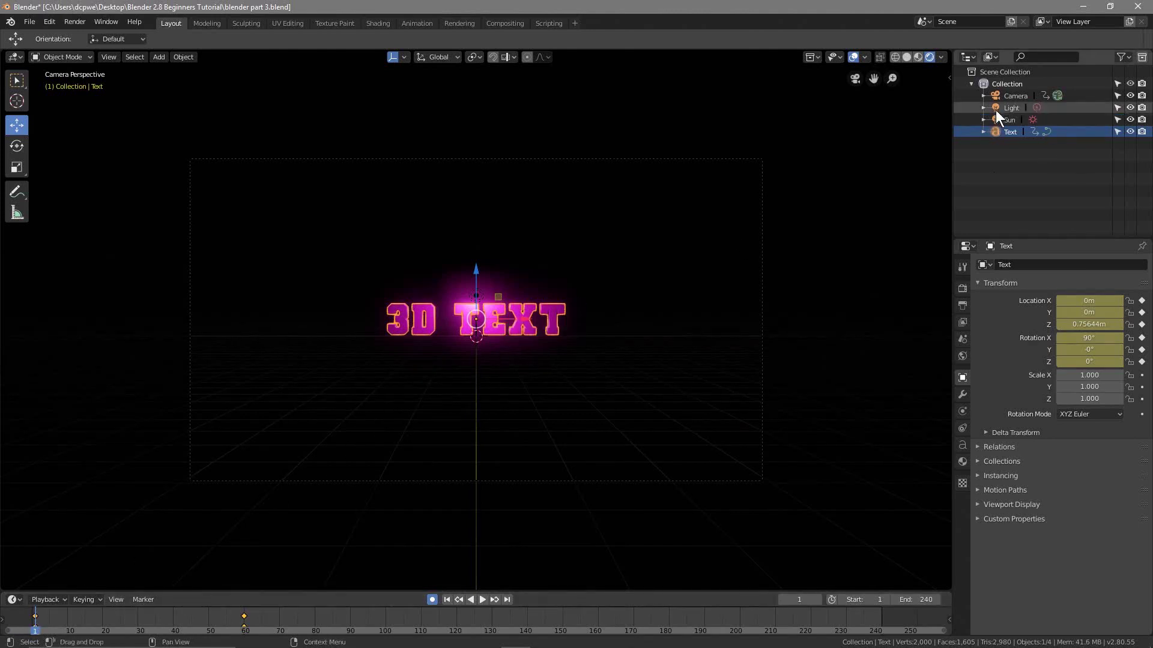
Step: At frame 1, move the point light along X past the text's 3D end to about -16.4 m
click(1012, 108)
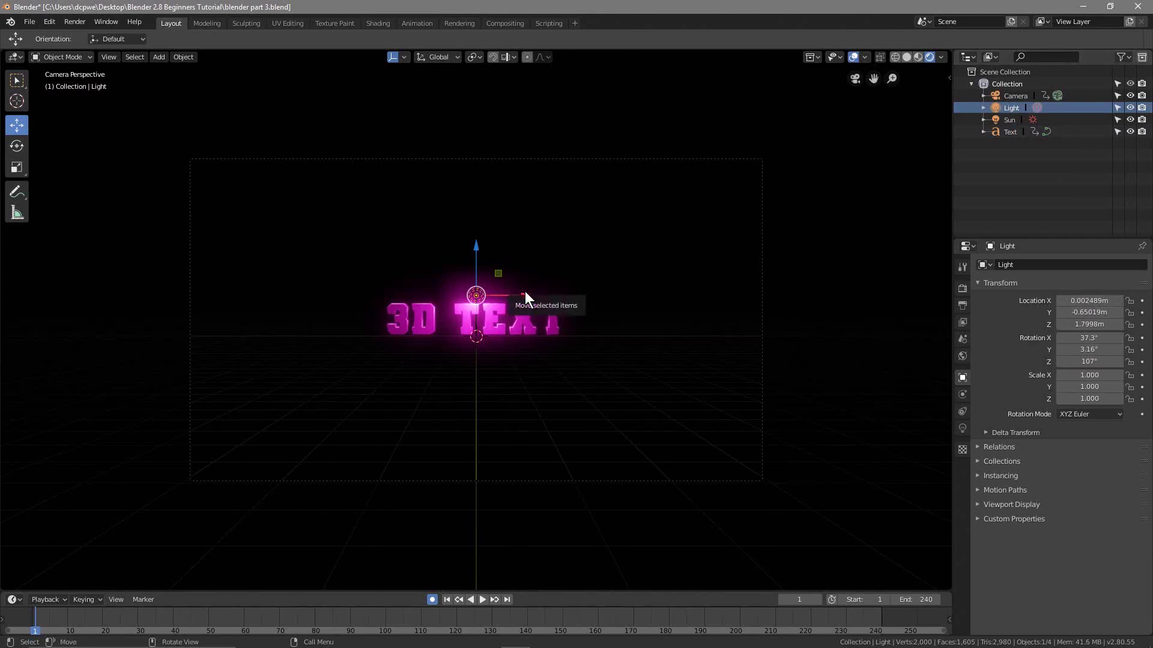
drag(523, 294, 141, 308)
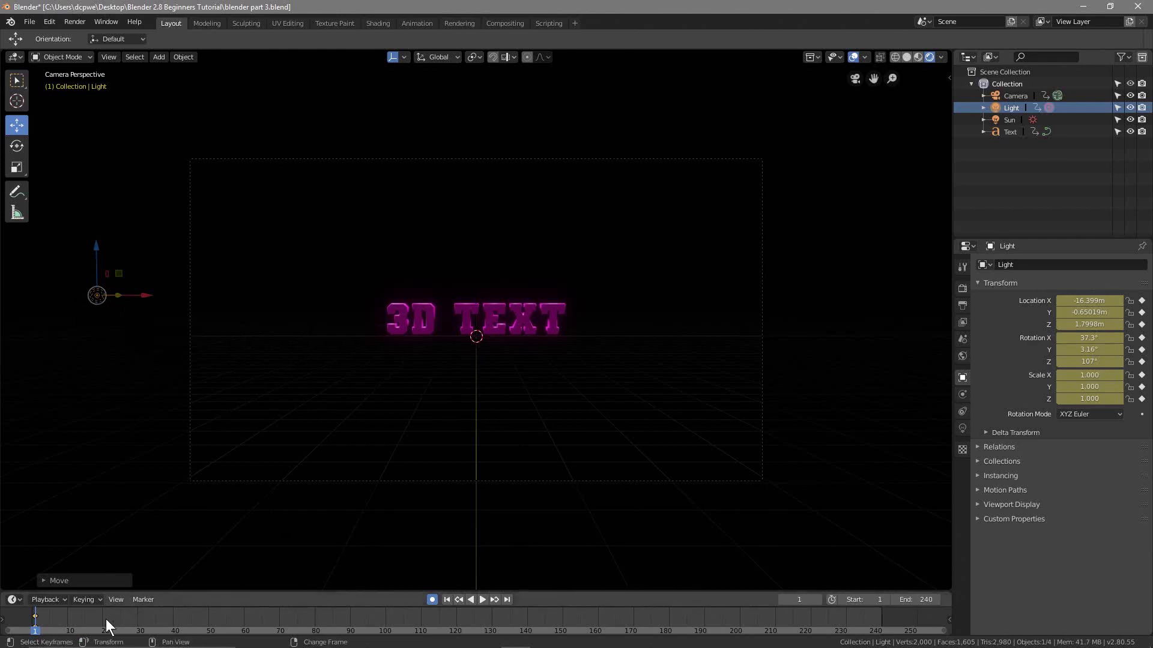
Step: Advance the timeline to frame 60 and keyframe the light's location and rotation there
key(space)
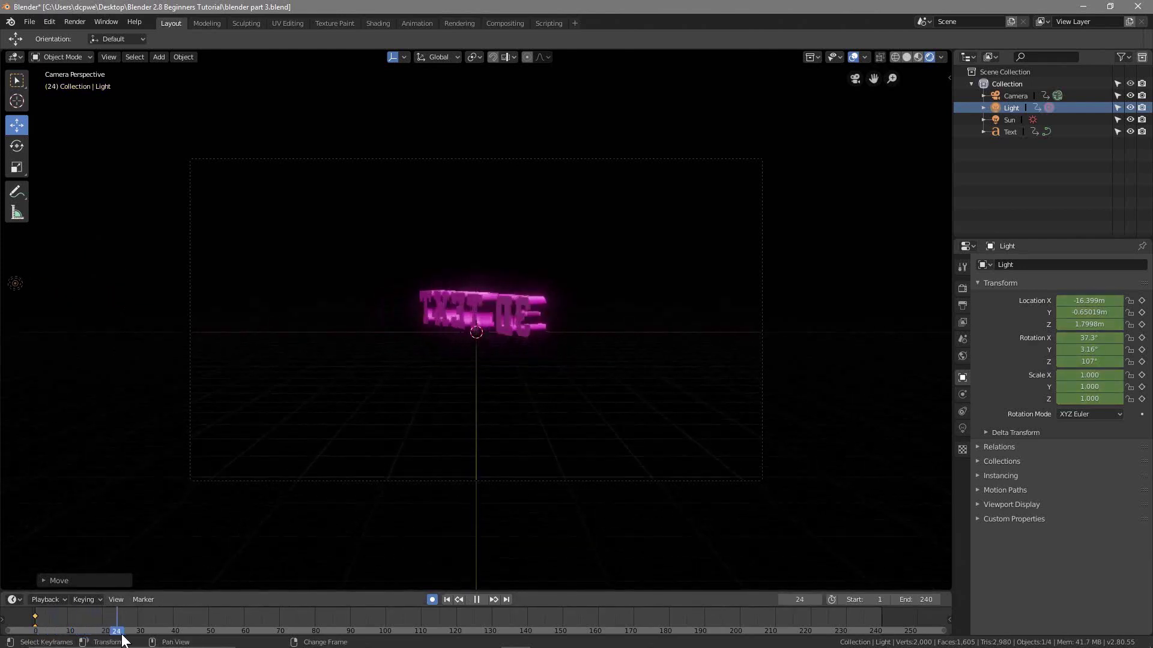
drag(87, 615, 242, 611)
key(space)
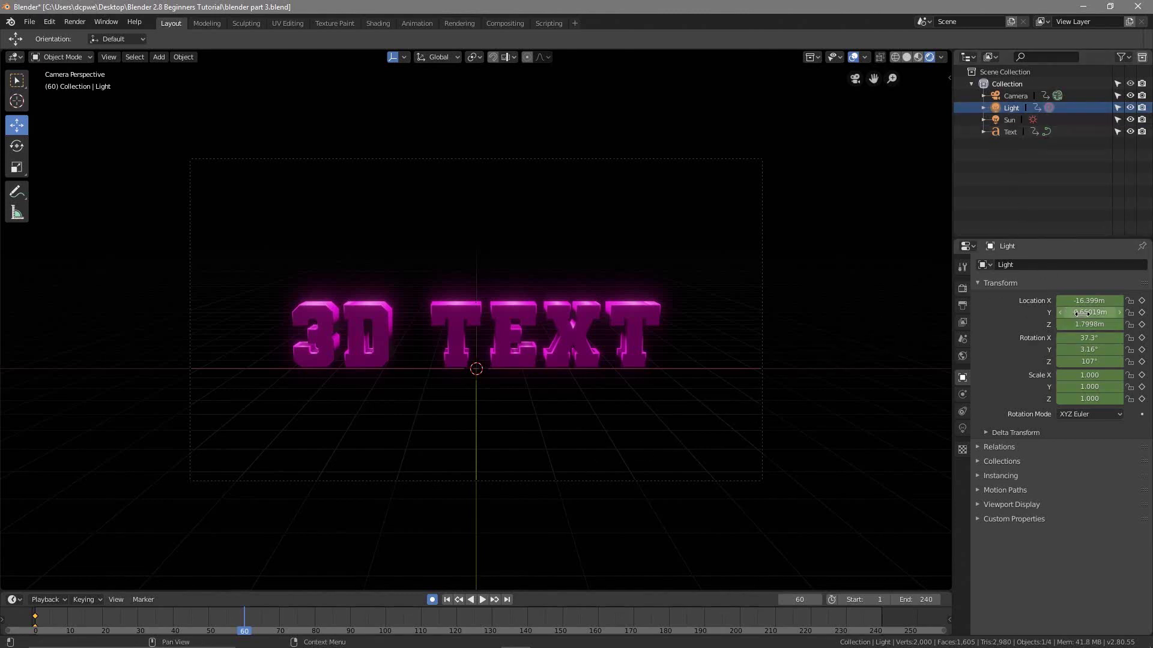
key(i)
key(i)
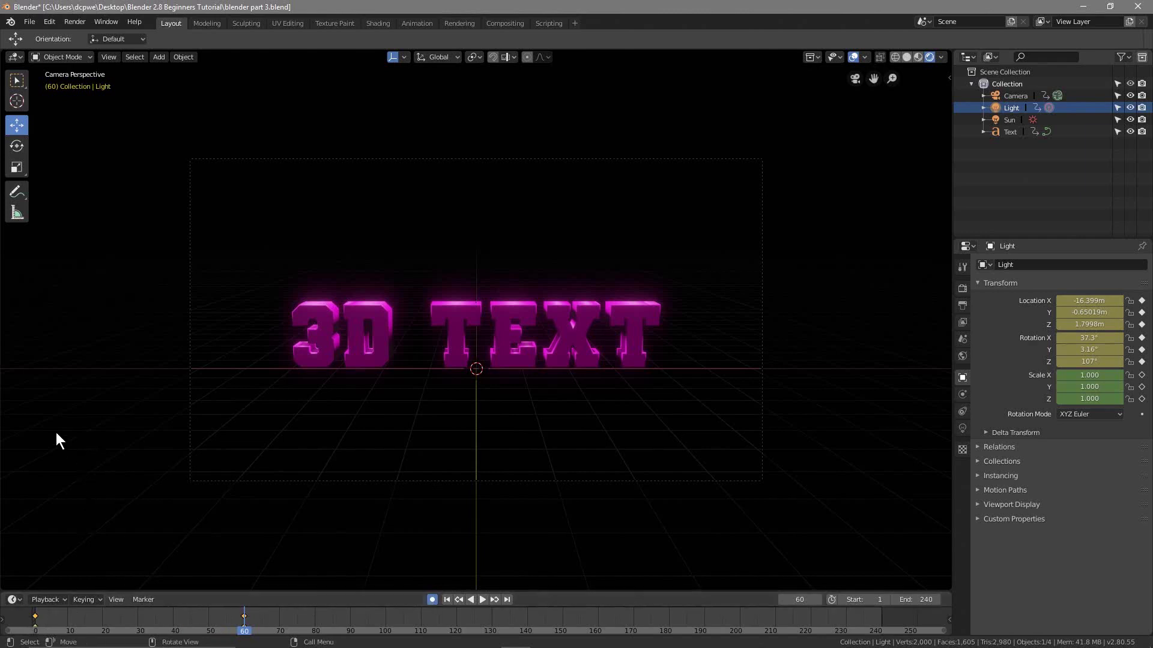
Step: At frame 60, move the light along X to the middle of the text, at about 0.05 m
scroll(162, 334, down, 3)
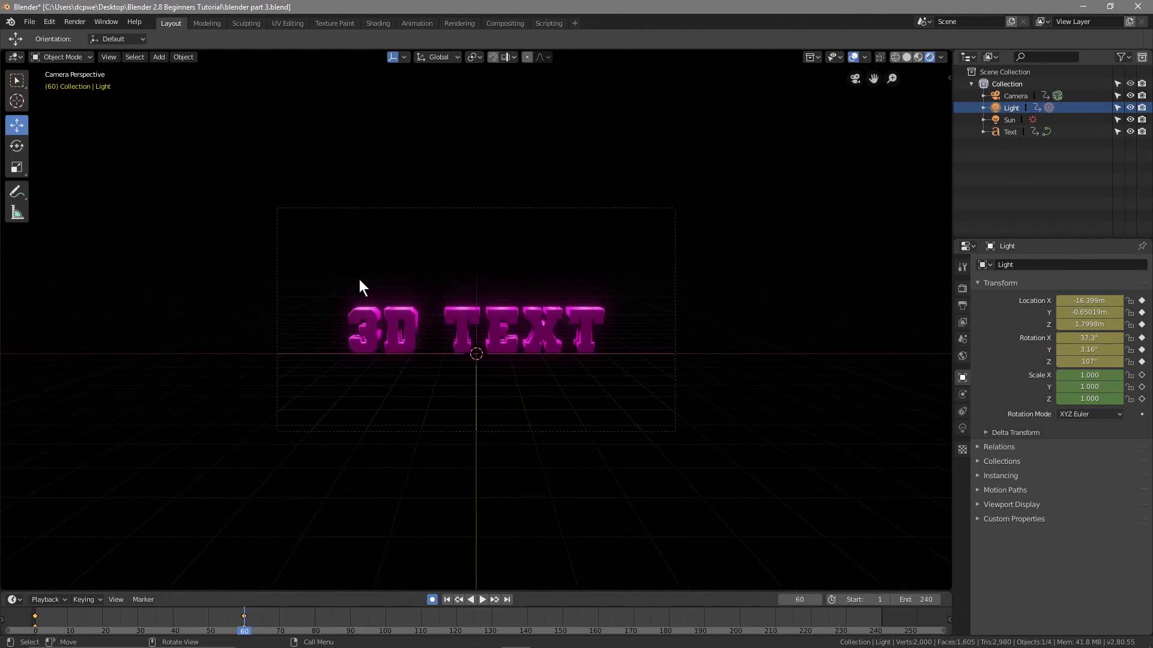
scroll(507, 358, up, 4)
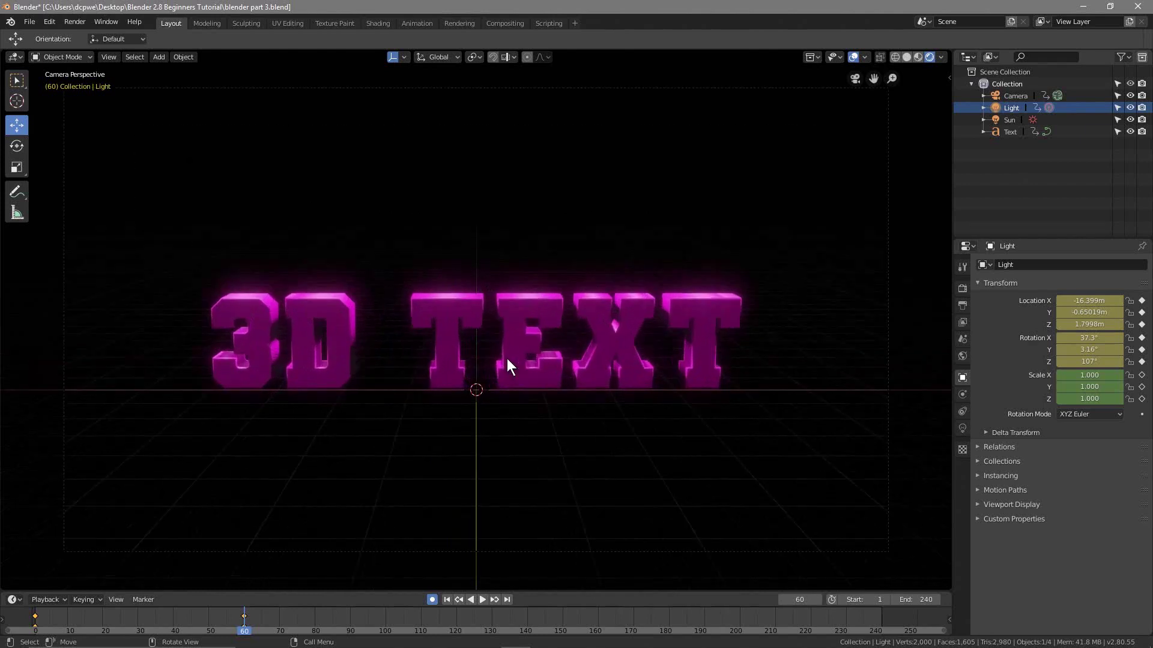
scroll(507, 359, down, 5)
scroll(507, 358, up, 6)
scroll(507, 358, down, 6)
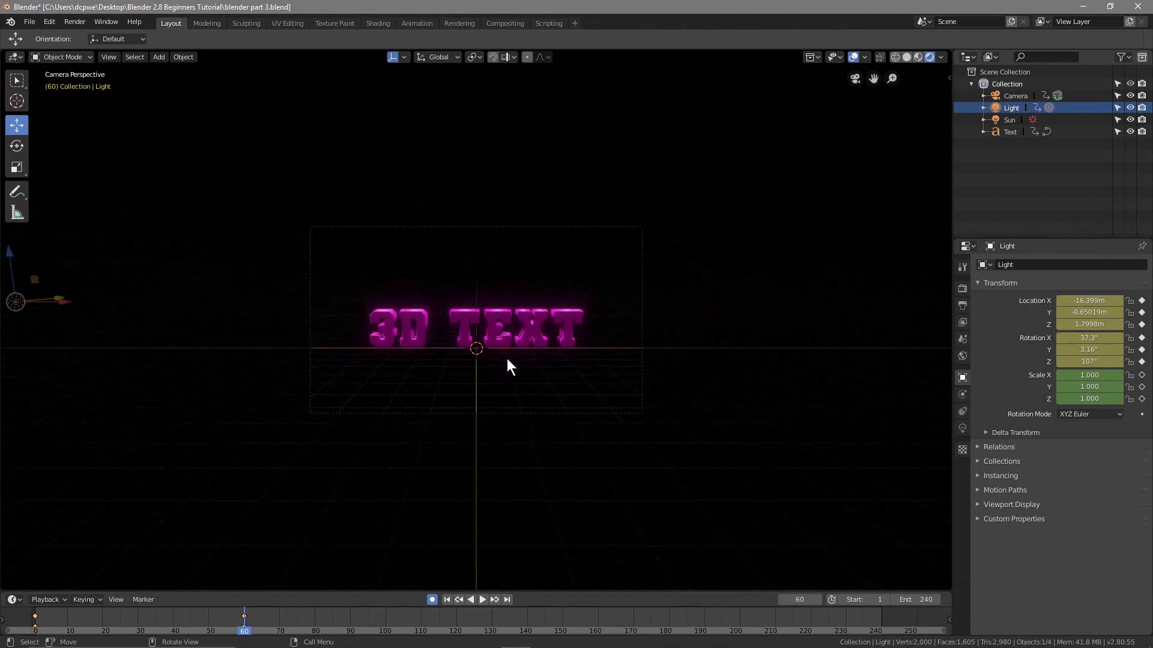
scroll(507, 359, down, 1)
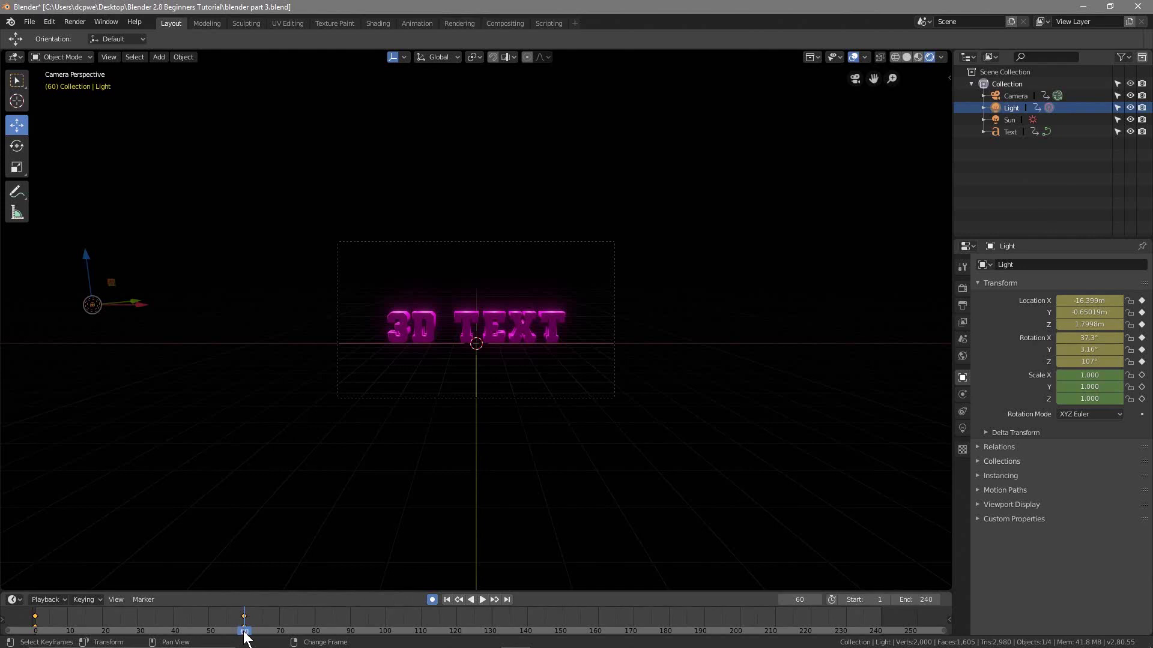
key(space)
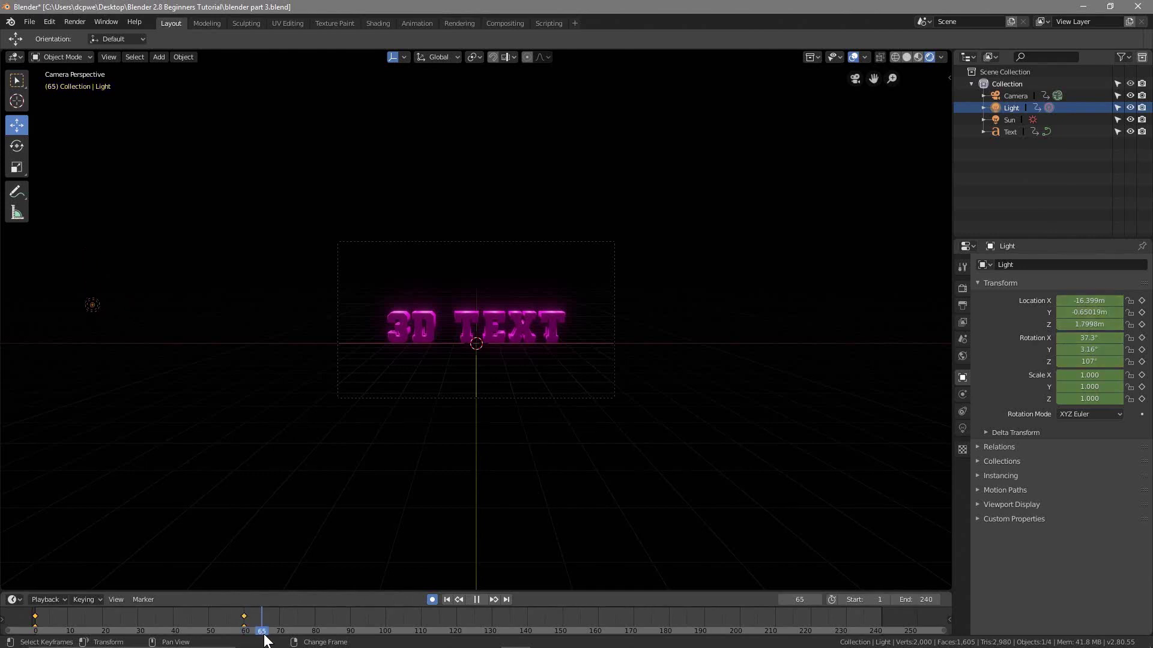
right_drag(374, 633, 245, 609)
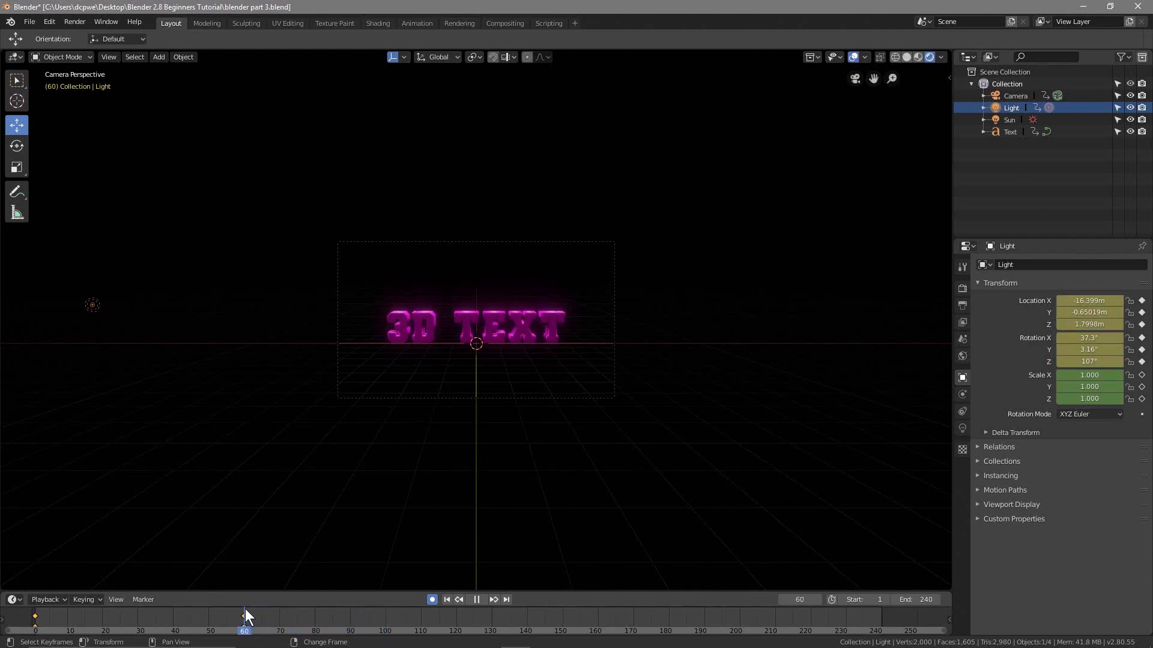
key(space)
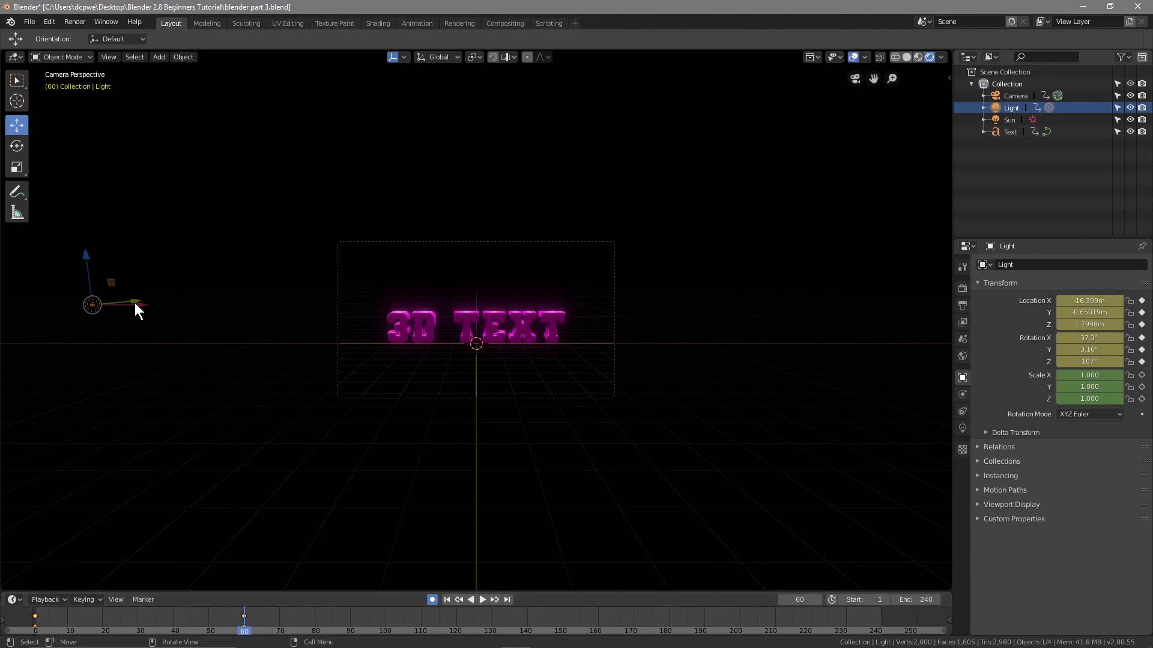
drag(135, 305, 520, 335)
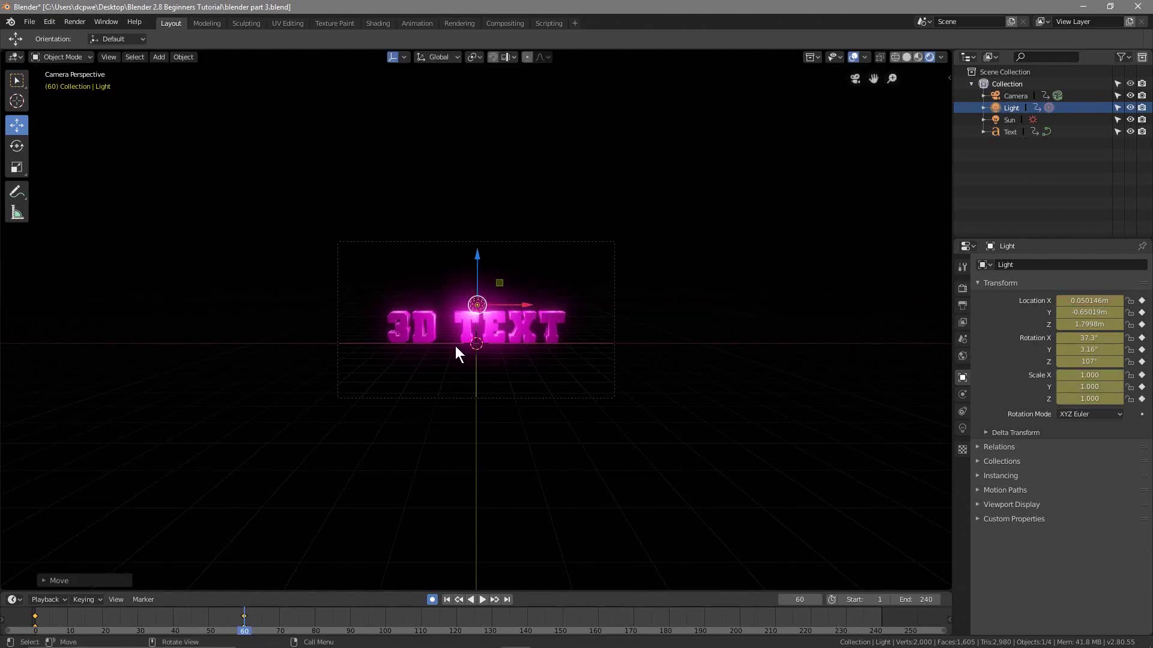
Step: At frame 100, move the light along X beyond the final T of the text to about 8.13 m
drag(246, 625, 385, 613)
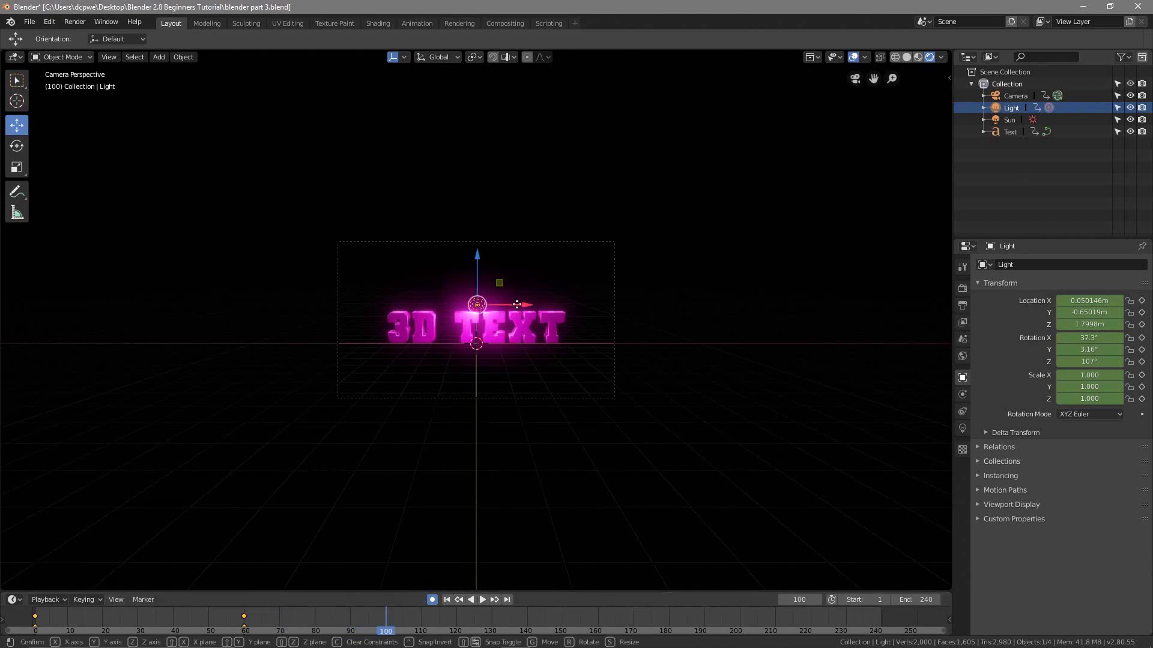
drag(518, 305, 706, 305)
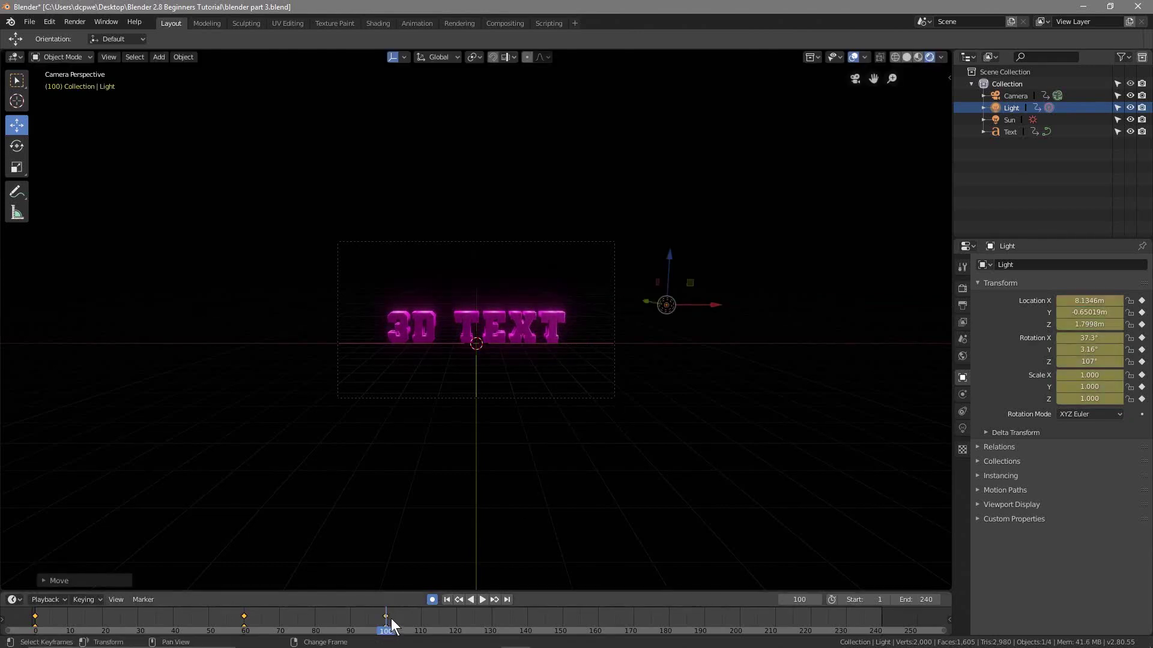
scroll(439, 421, up, 5)
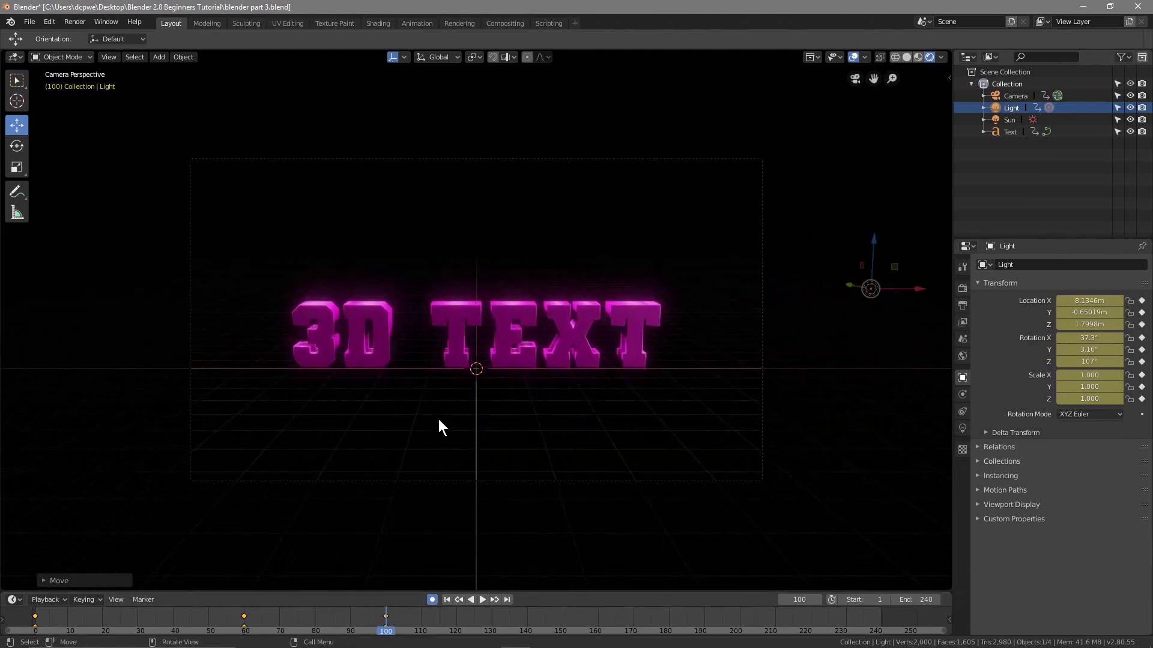
scroll(439, 420, up, 2)
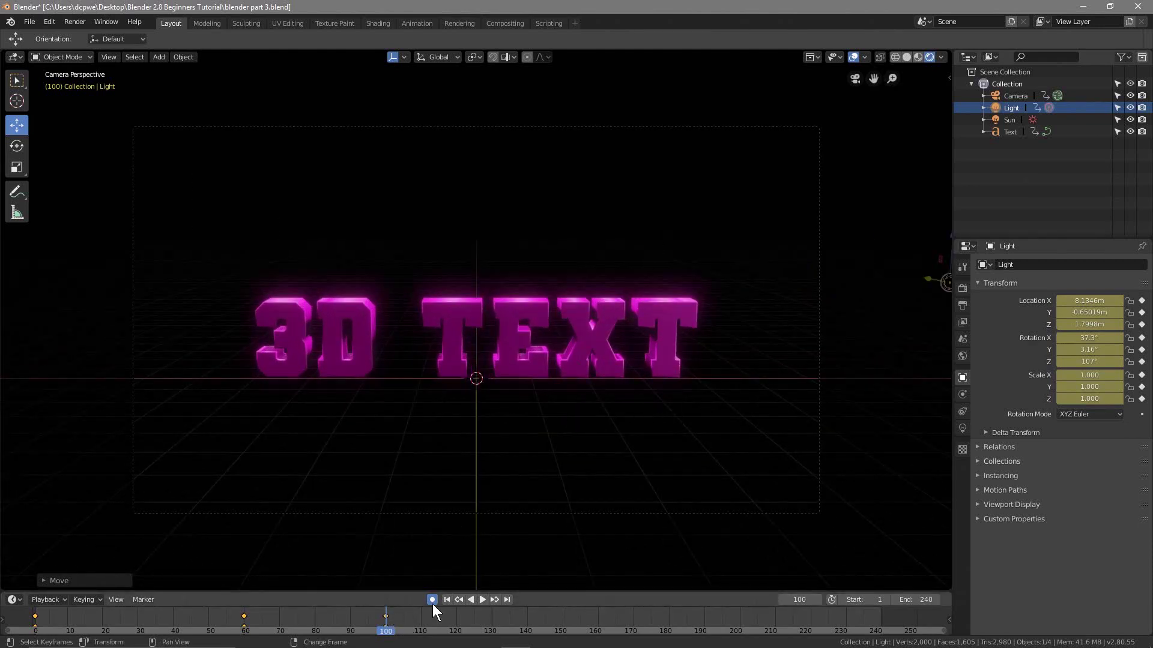
Step: Turn off auto keying, select the camera, and replay the animation from frame 1 to check the camera move, text spin and light sweep
click(447, 600)
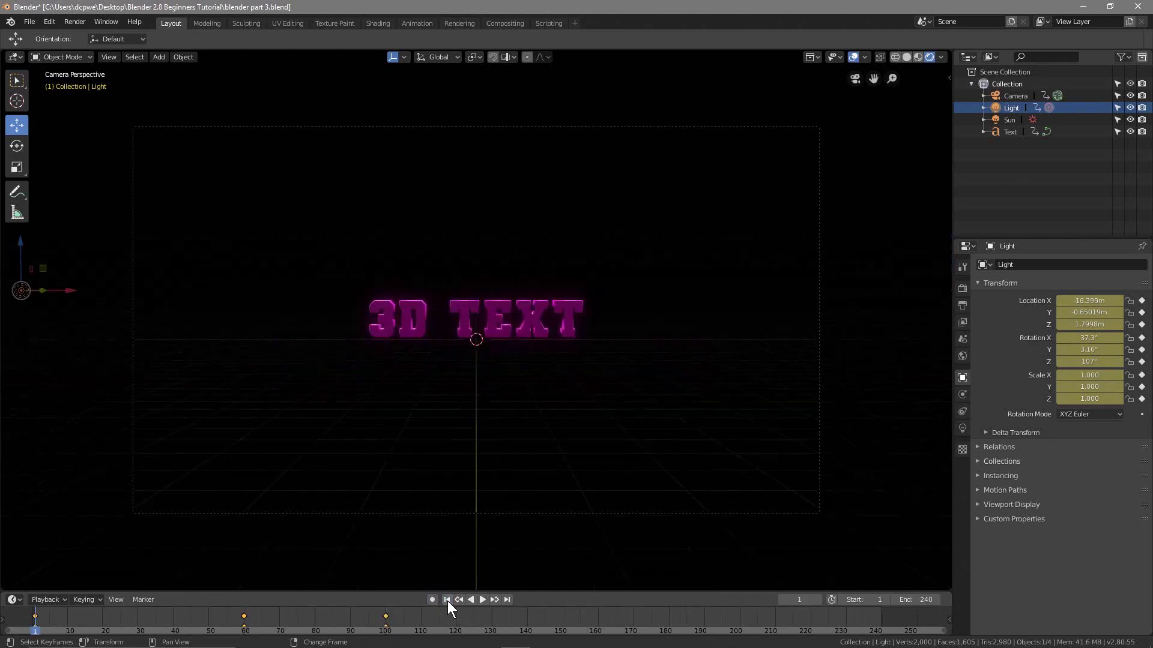
click(1013, 96)
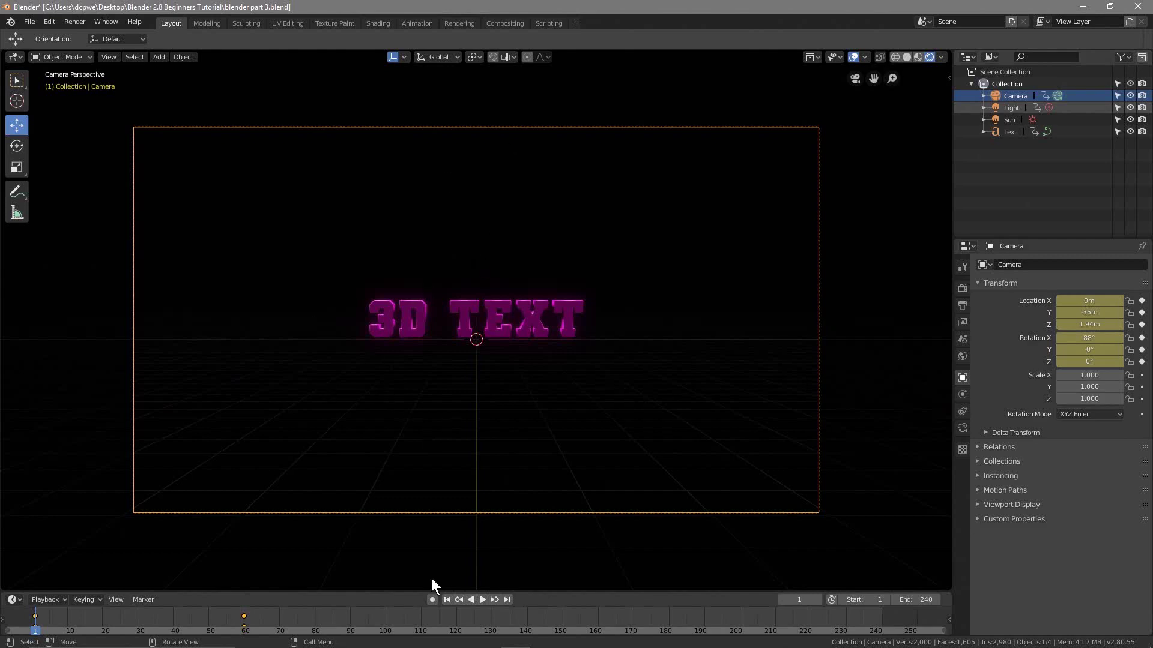
click(473, 599)
click(474, 599)
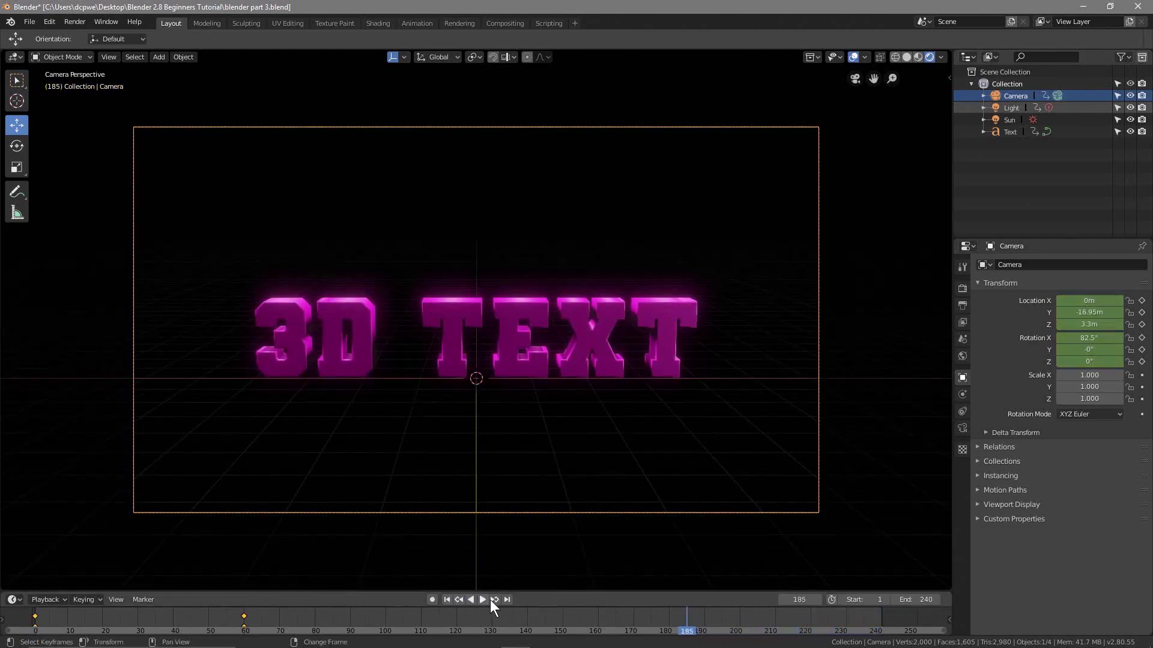
click(447, 600)
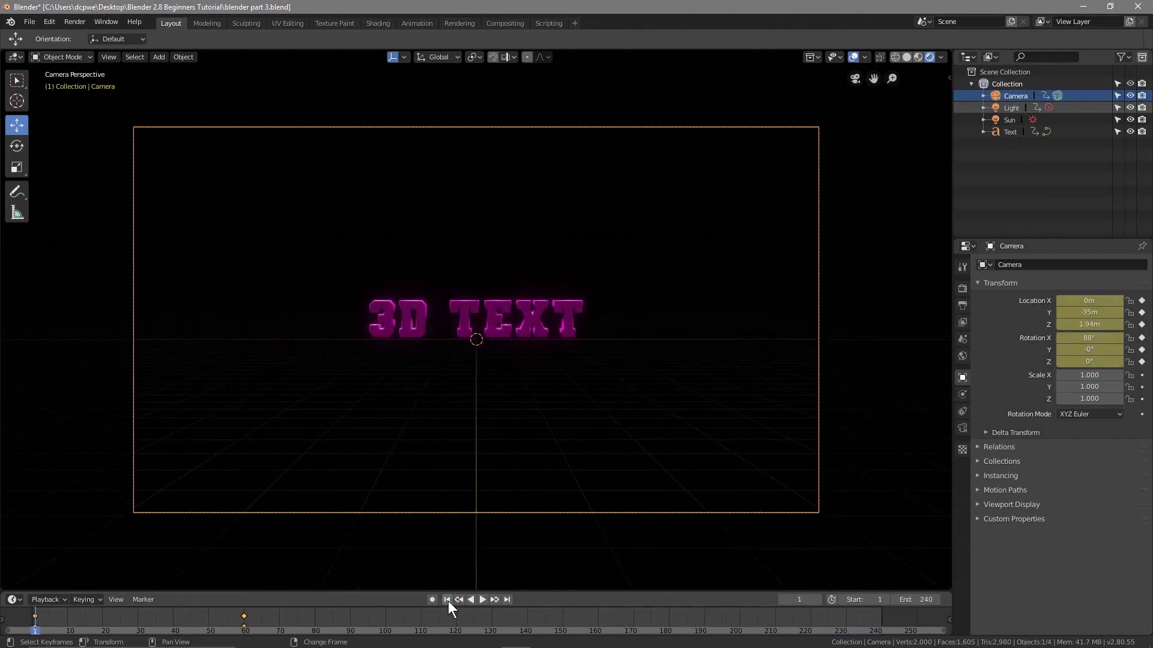
click(482, 600)
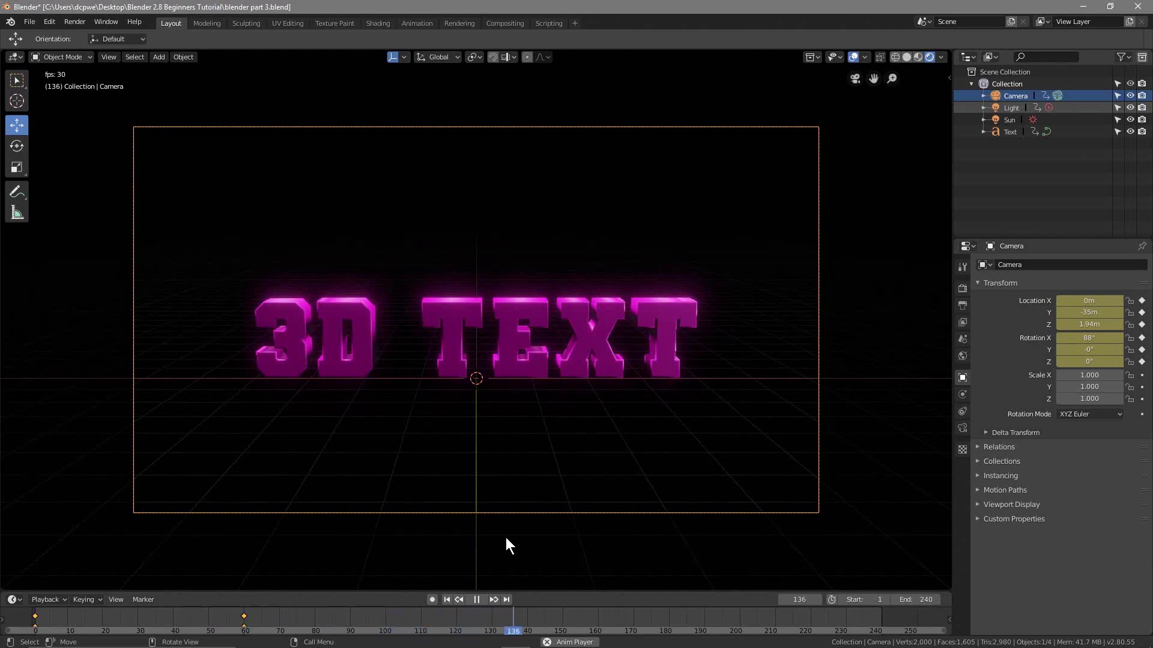
click(446, 600)
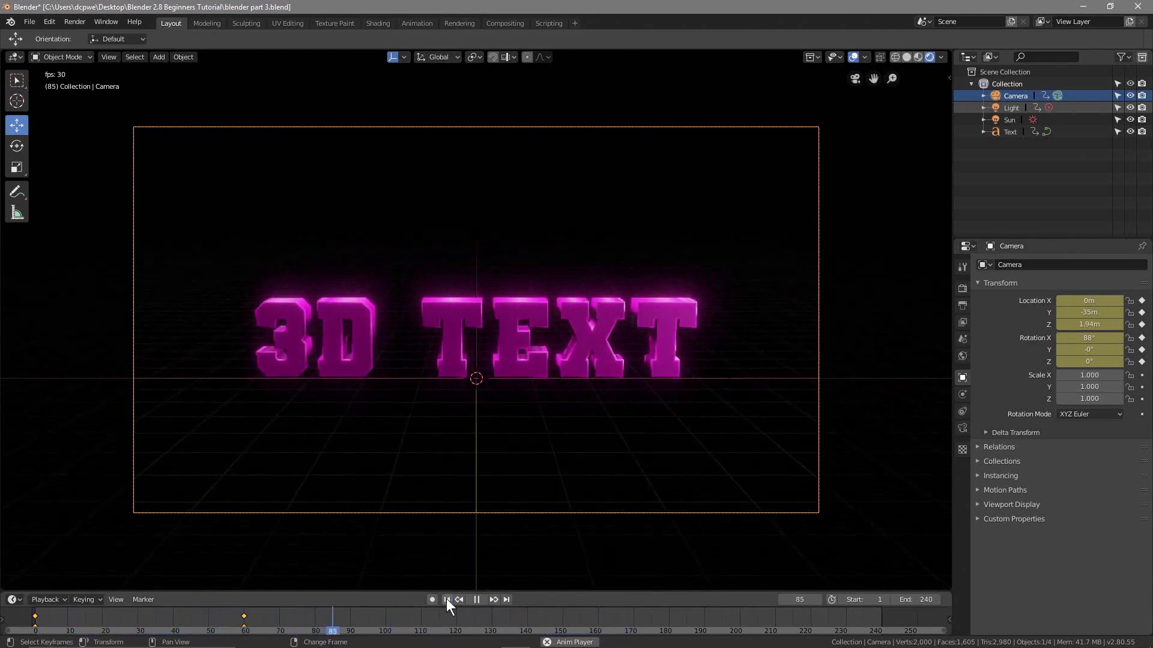
click(445, 599)
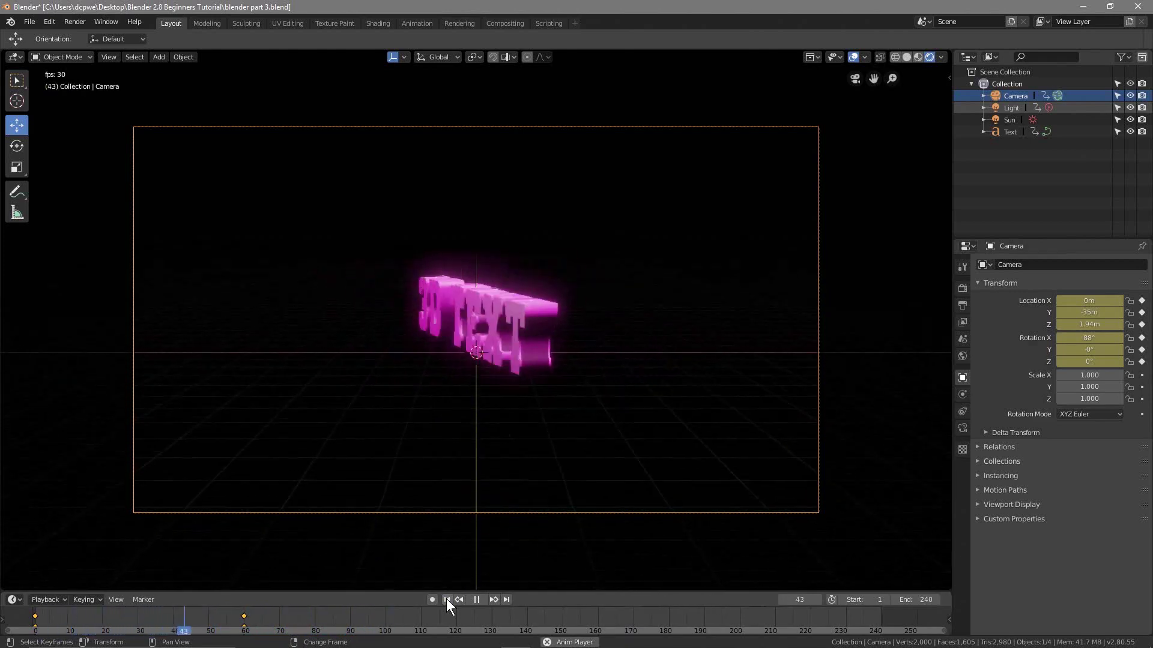
click(445, 599)
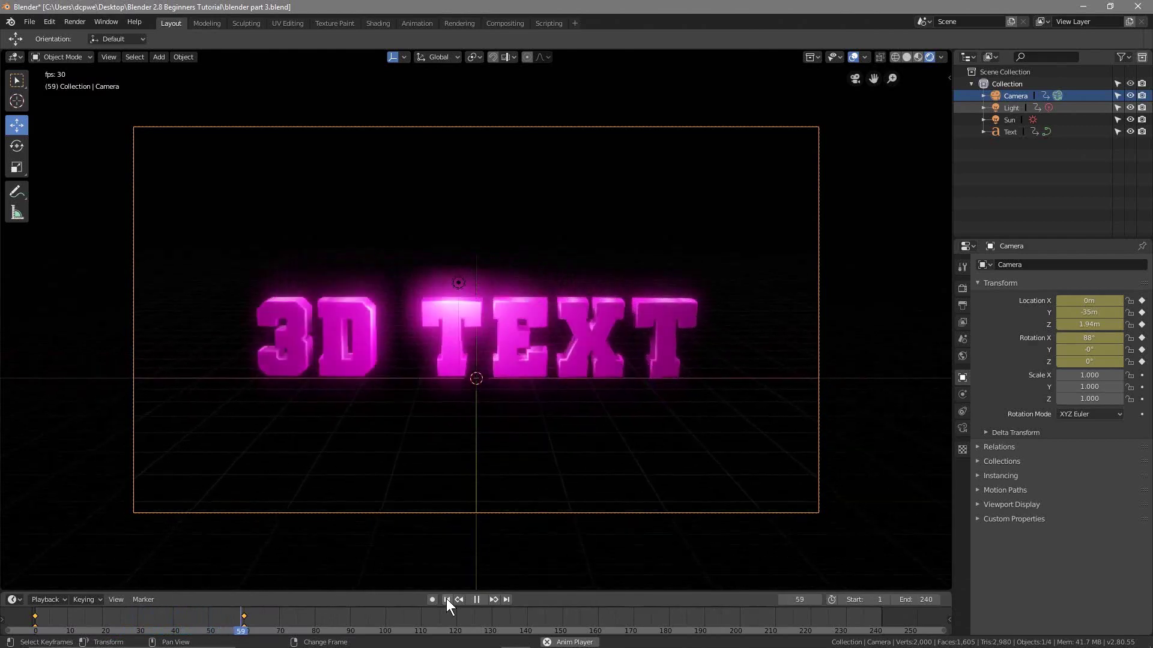
click(446, 599)
click(447, 598)
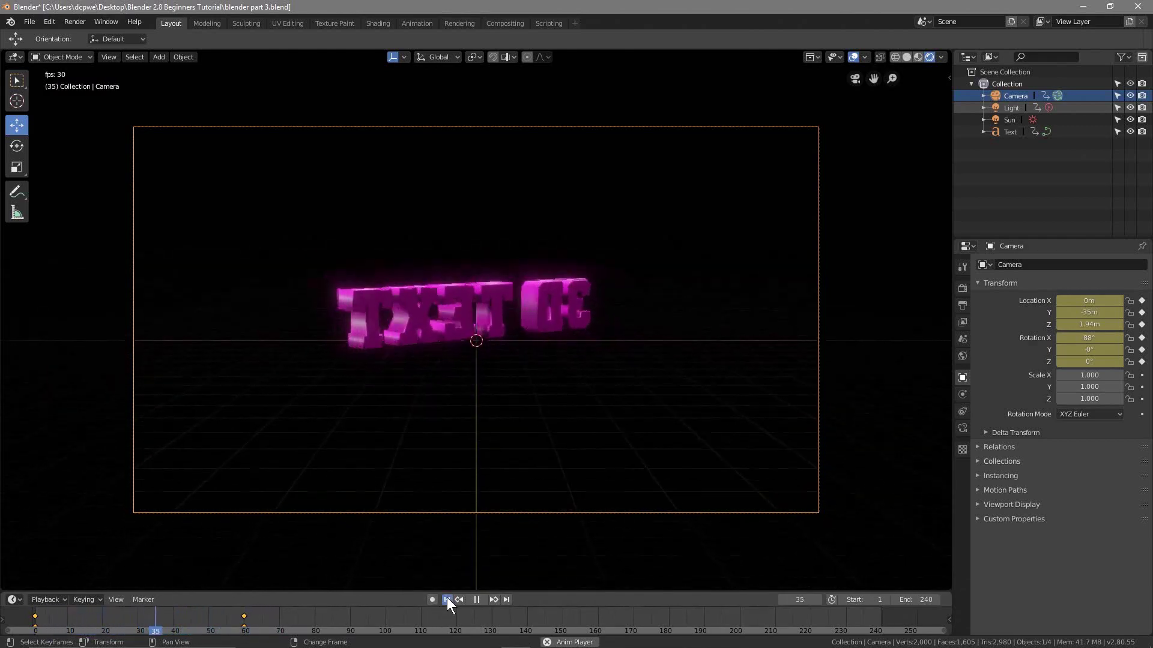
click(477, 599)
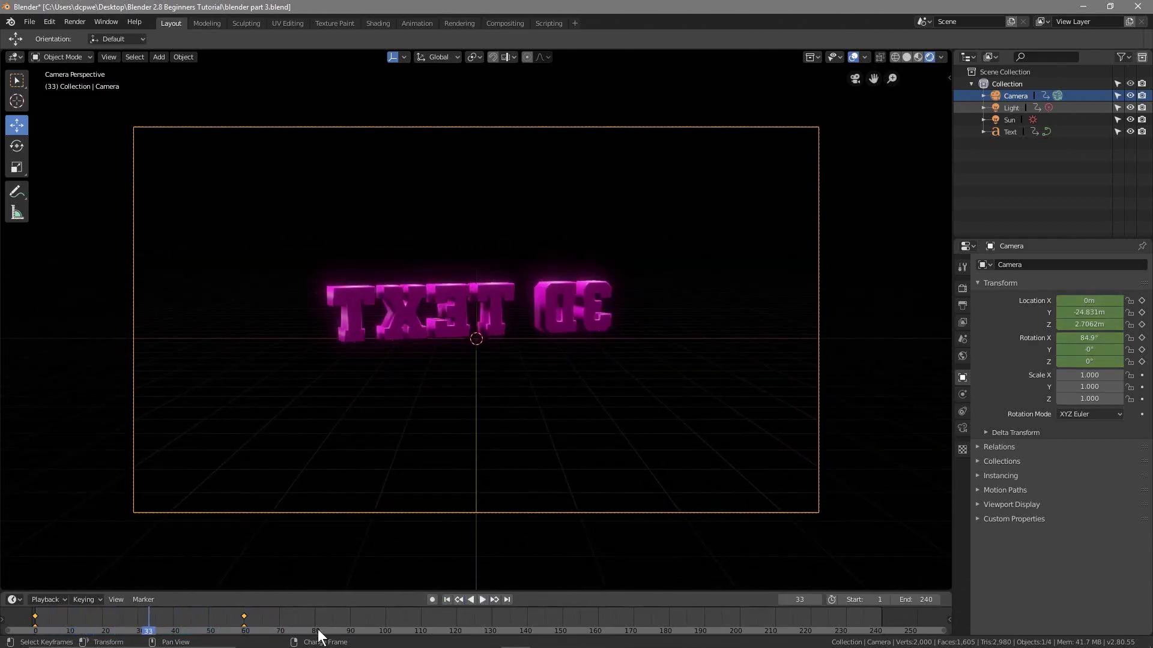
Step: With auto keying back on, move the light at frame 130 back along X past the text's 3D end to about -7.8 m
click(431, 600)
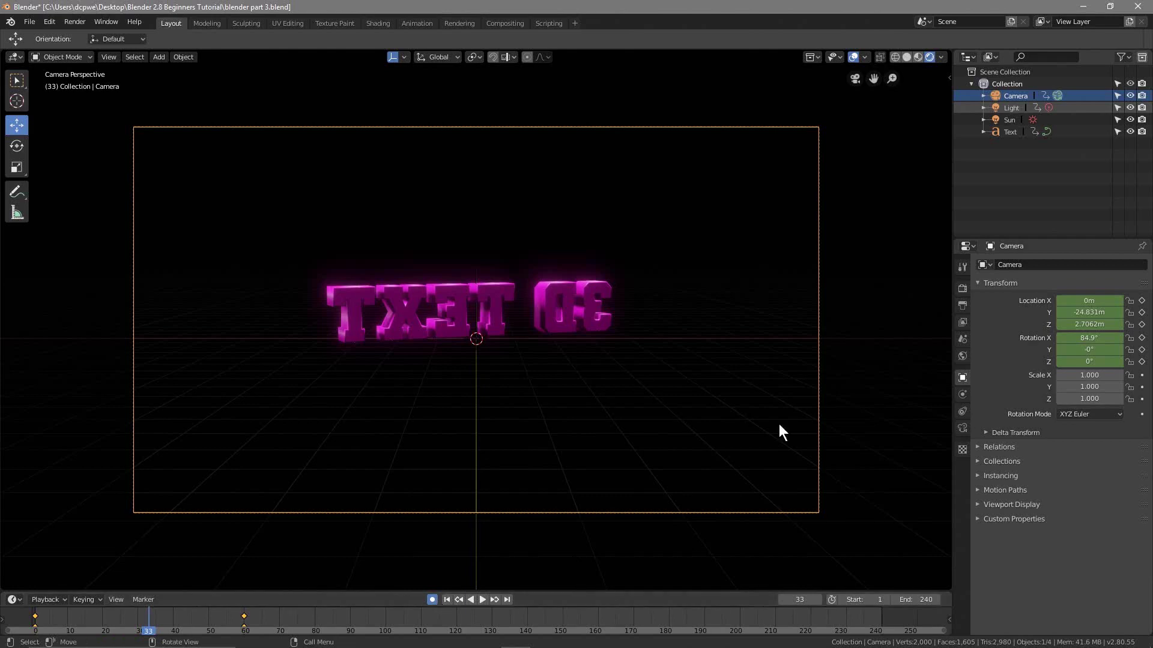
click(1002, 111)
drag(147, 630, 386, 636)
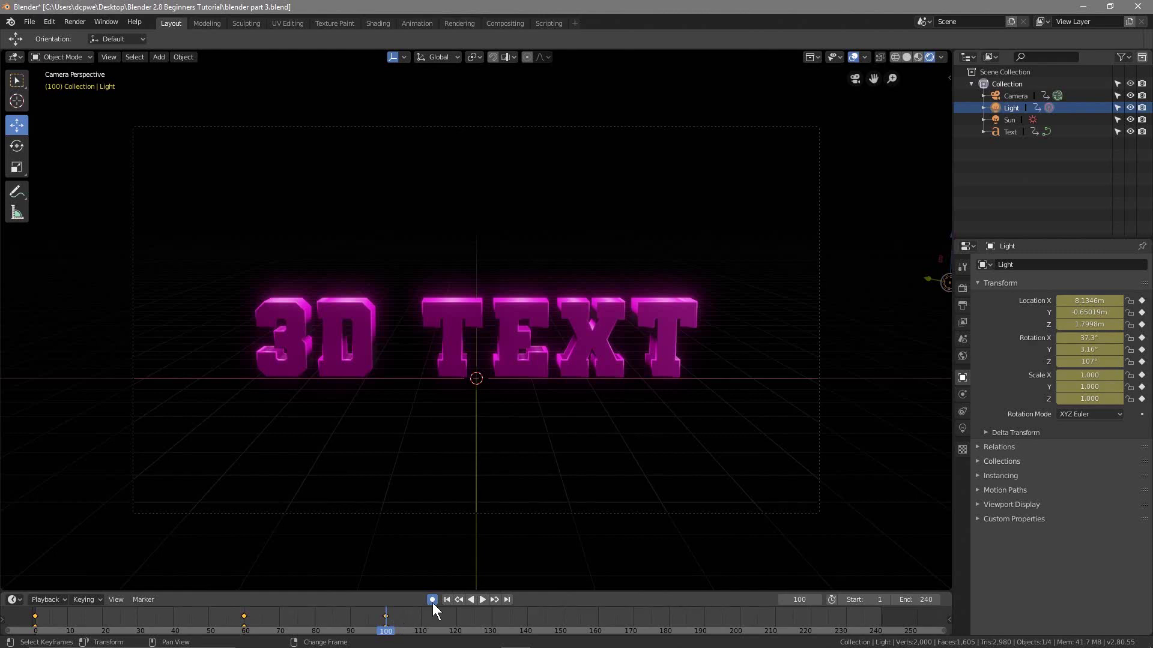
drag(387, 624, 492, 636)
scroll(879, 312, down, 1)
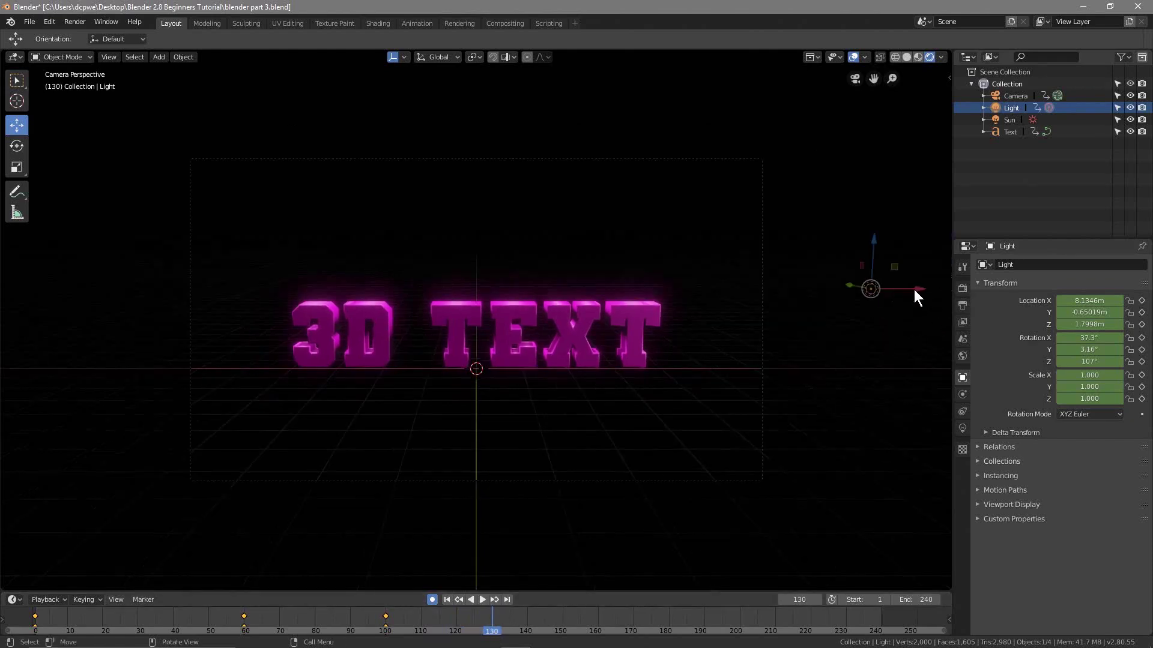
drag(913, 289, 140, 339)
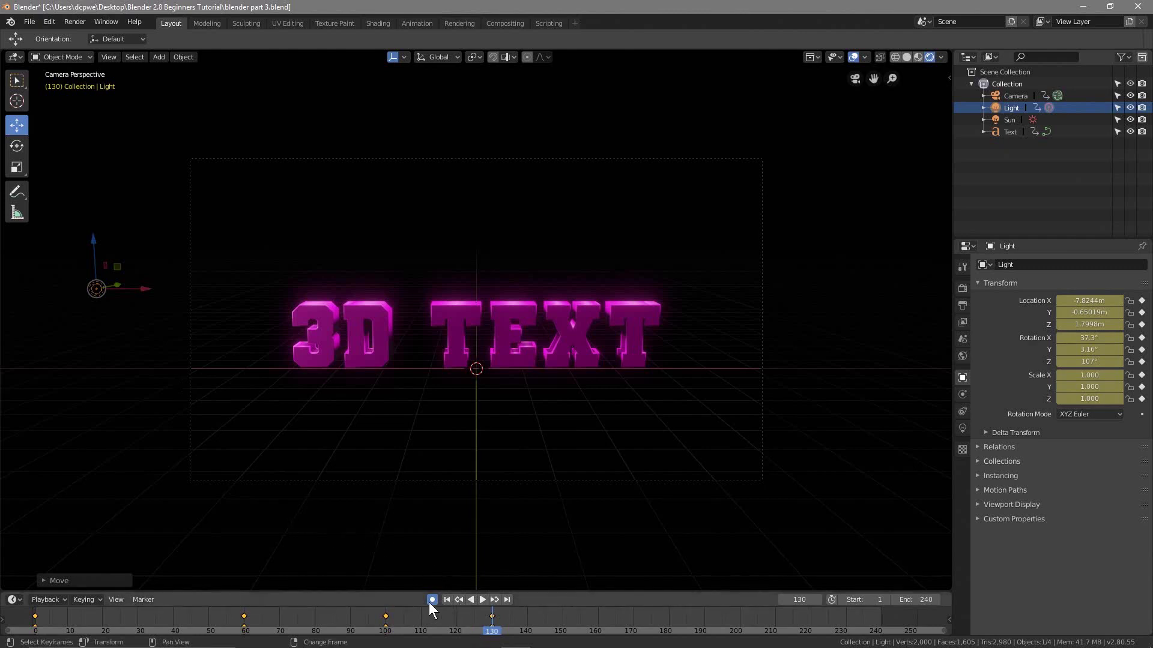
Step: Turn off auto keying and play the animation from frame 1 to check the light's return sweep
click(444, 600)
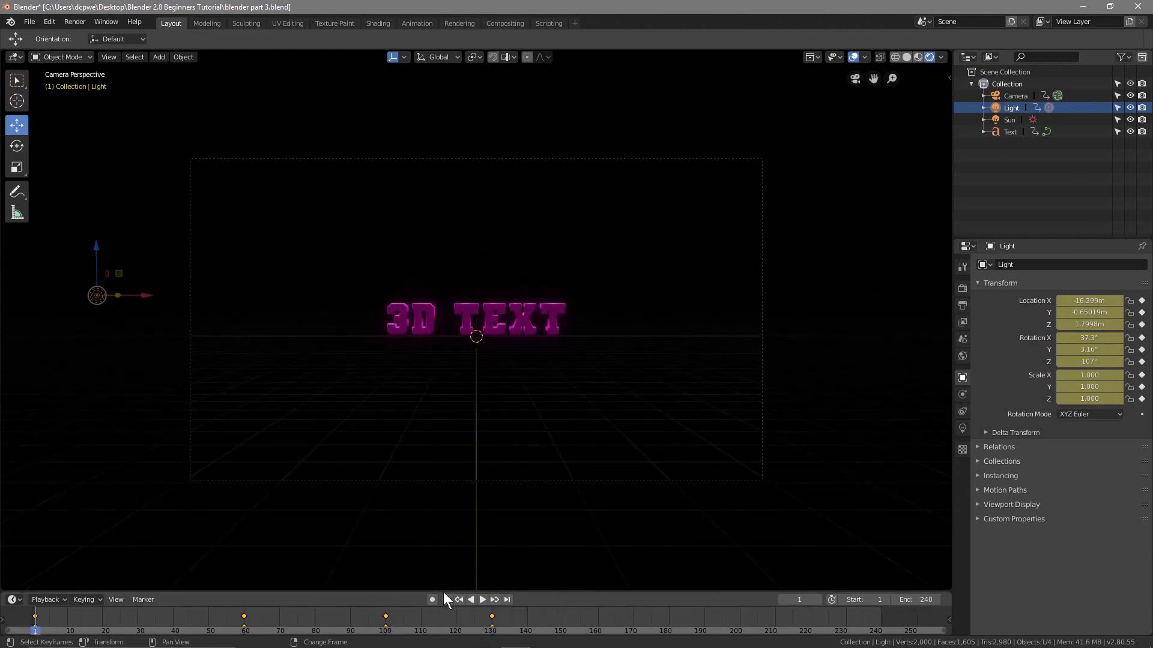
click(482, 600)
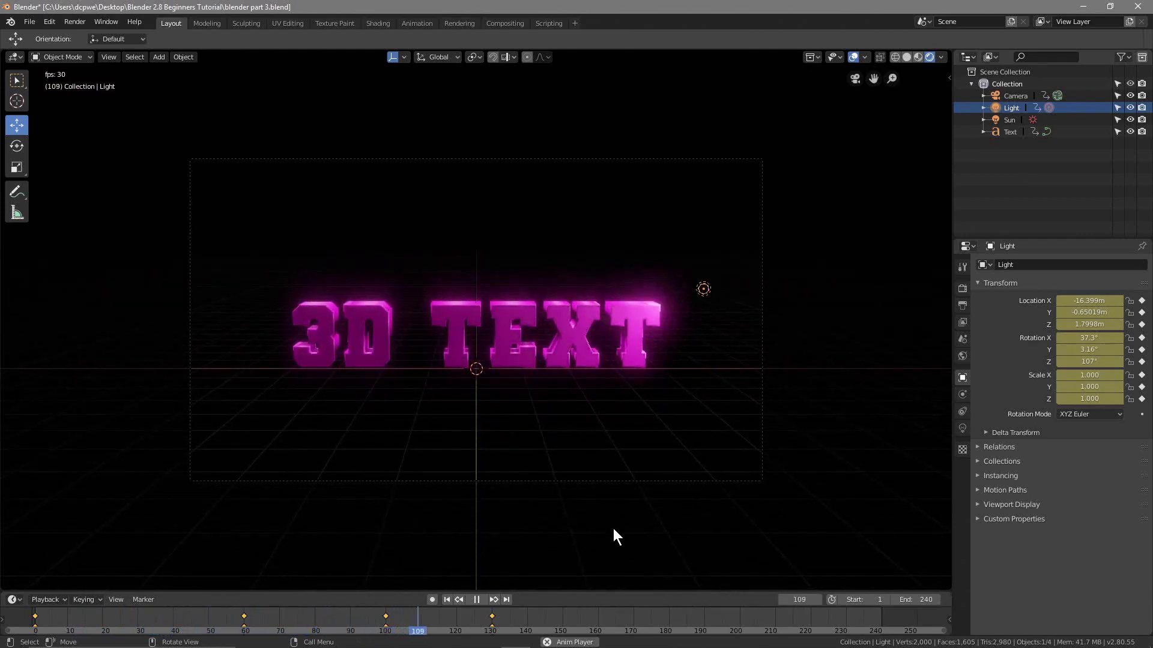
click(476, 599)
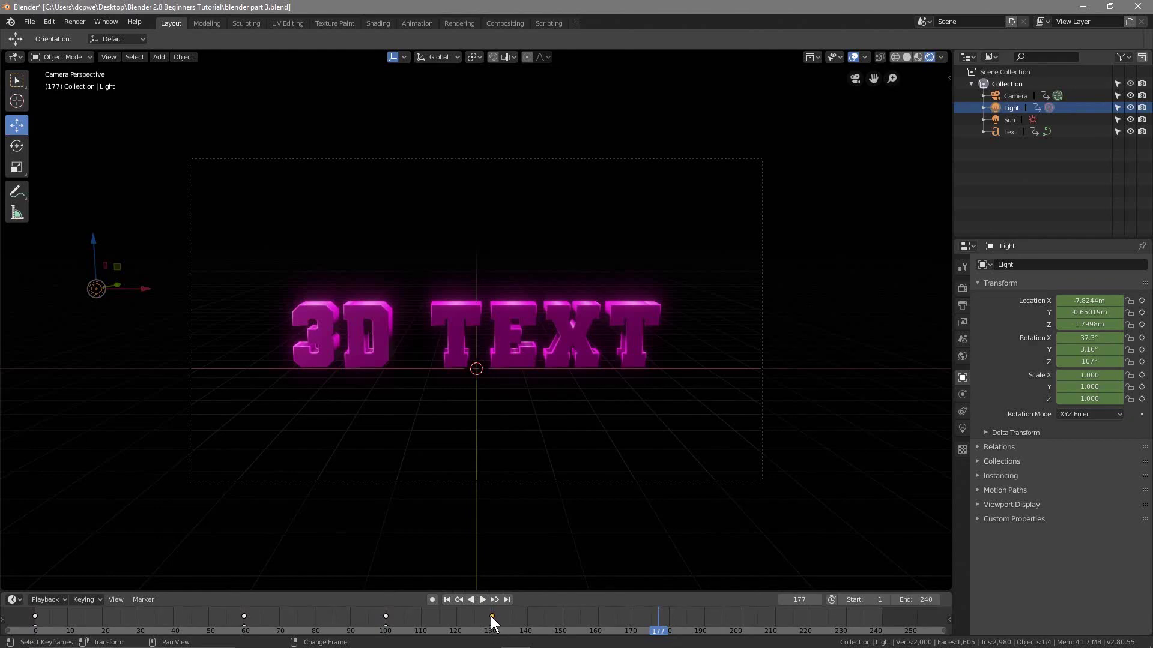
Step: Shift the light's last keyframe to frame 150 and play the animation from frame 1 to check the slower return sweep
drag(491, 616, 560, 624)
click(444, 597)
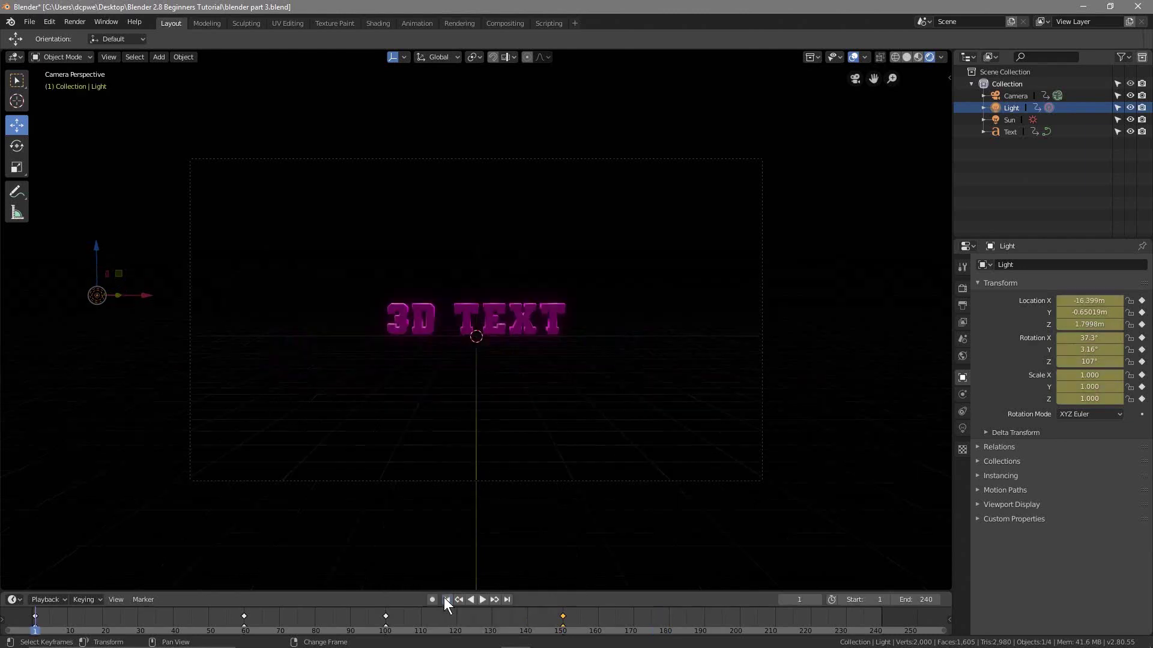
click(482, 600)
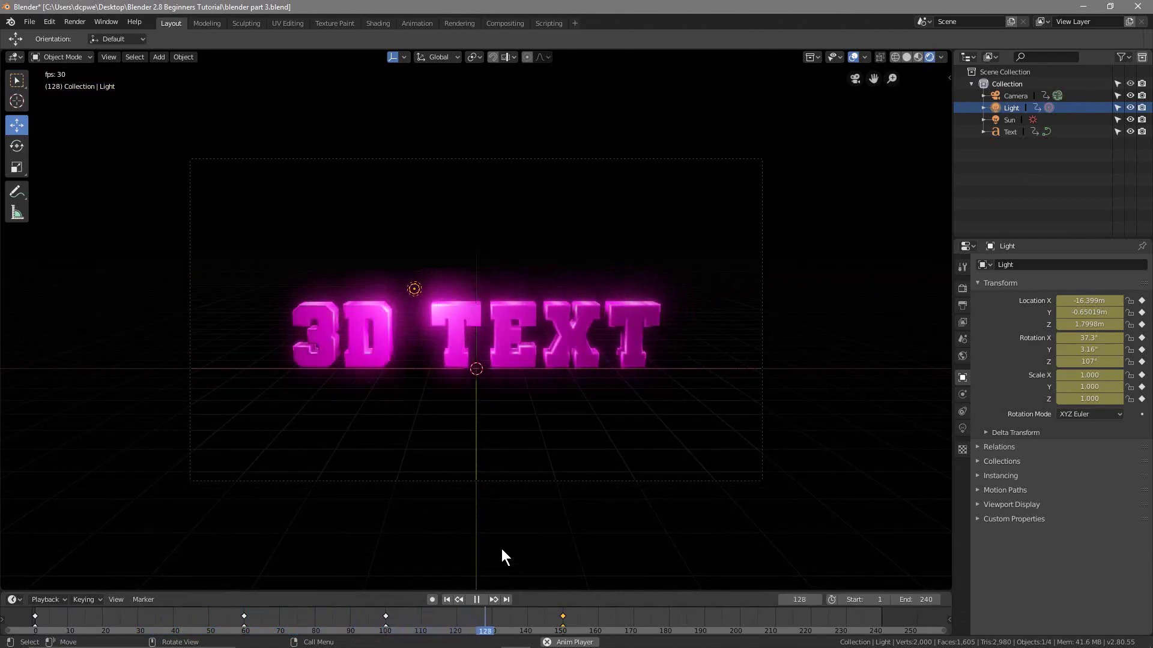
click(476, 600)
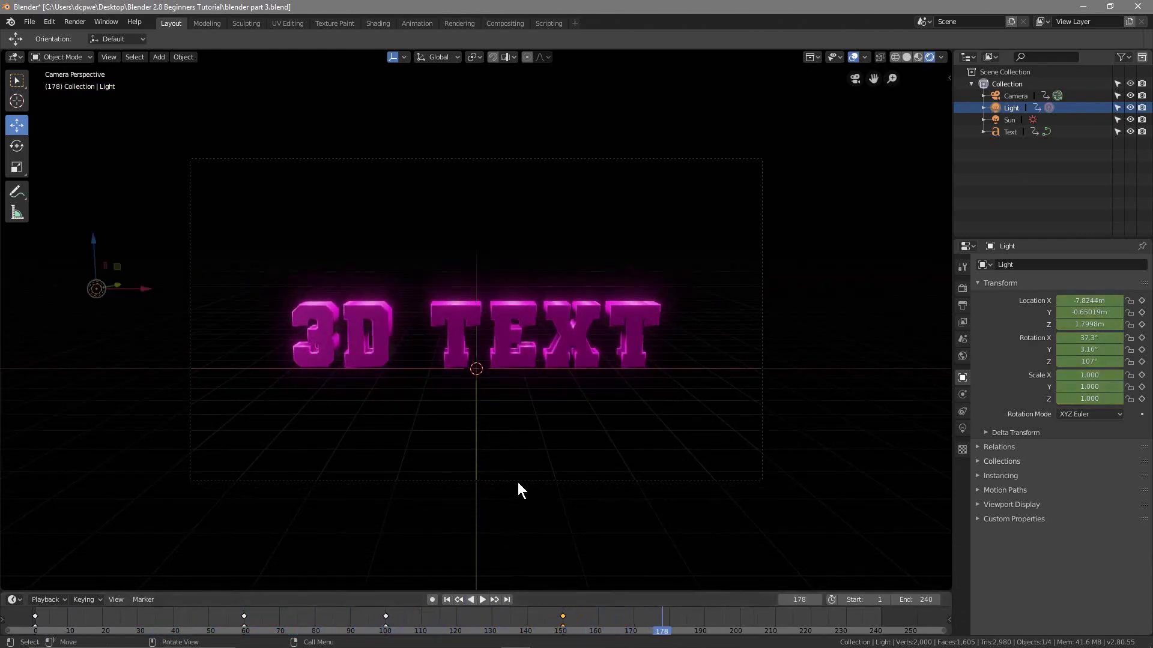
Step: Select the camera at frame 150, turn on auto keying, and insert keyframes for its current location and rotation
right_drag(659, 625, 562, 635)
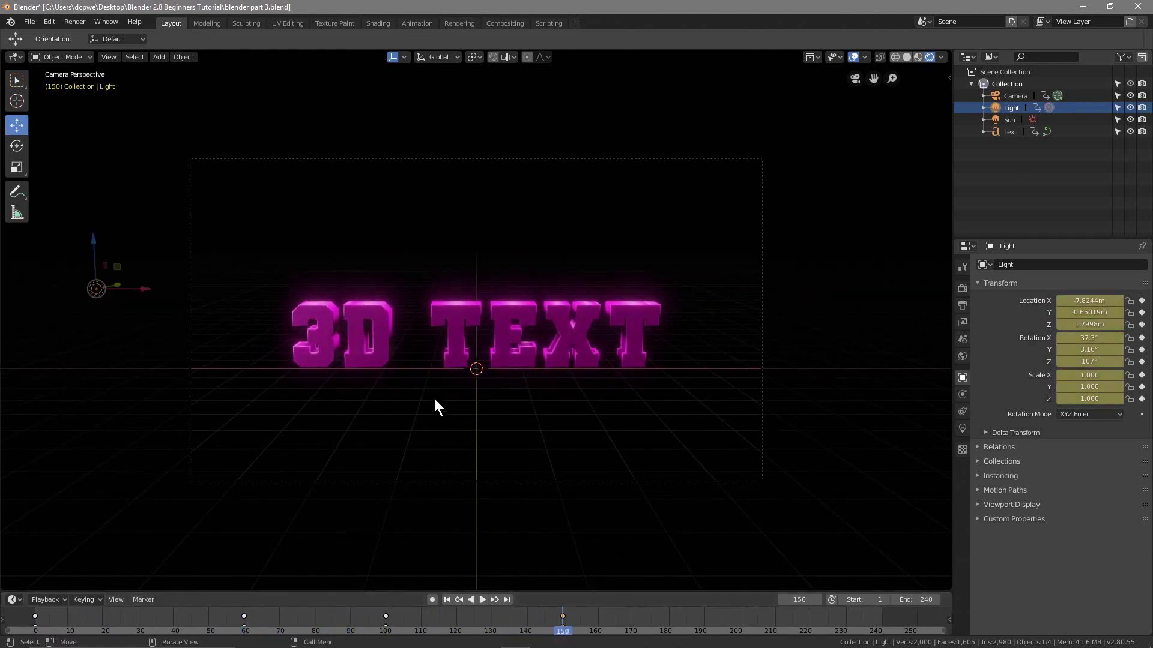
click(1007, 95)
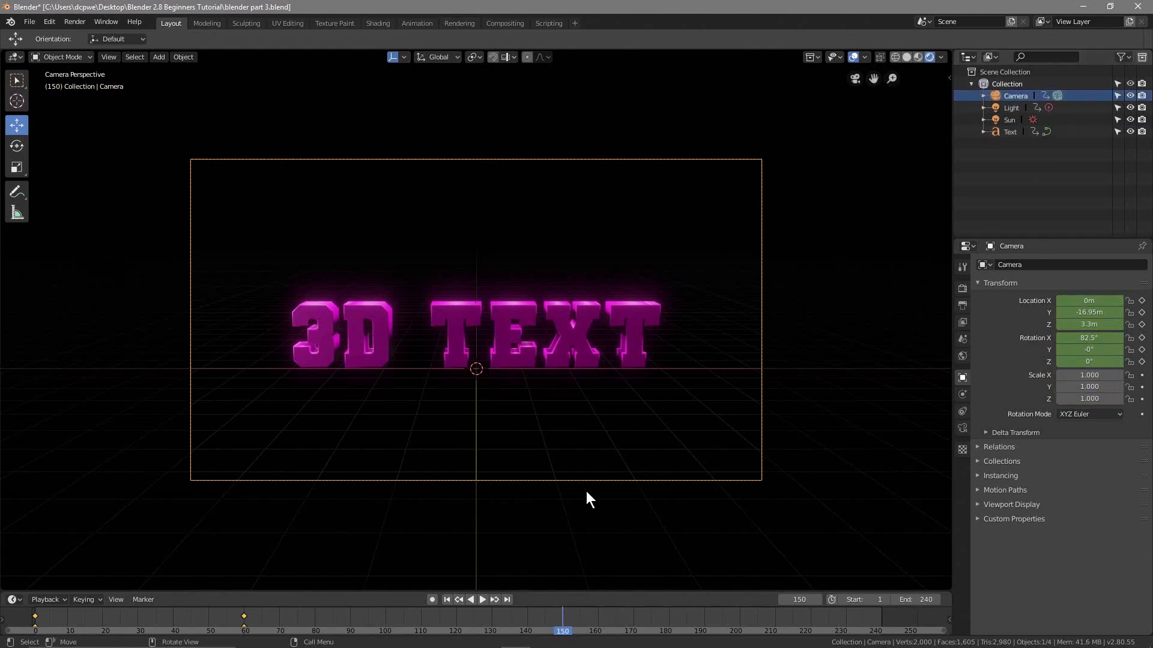
click(432, 600)
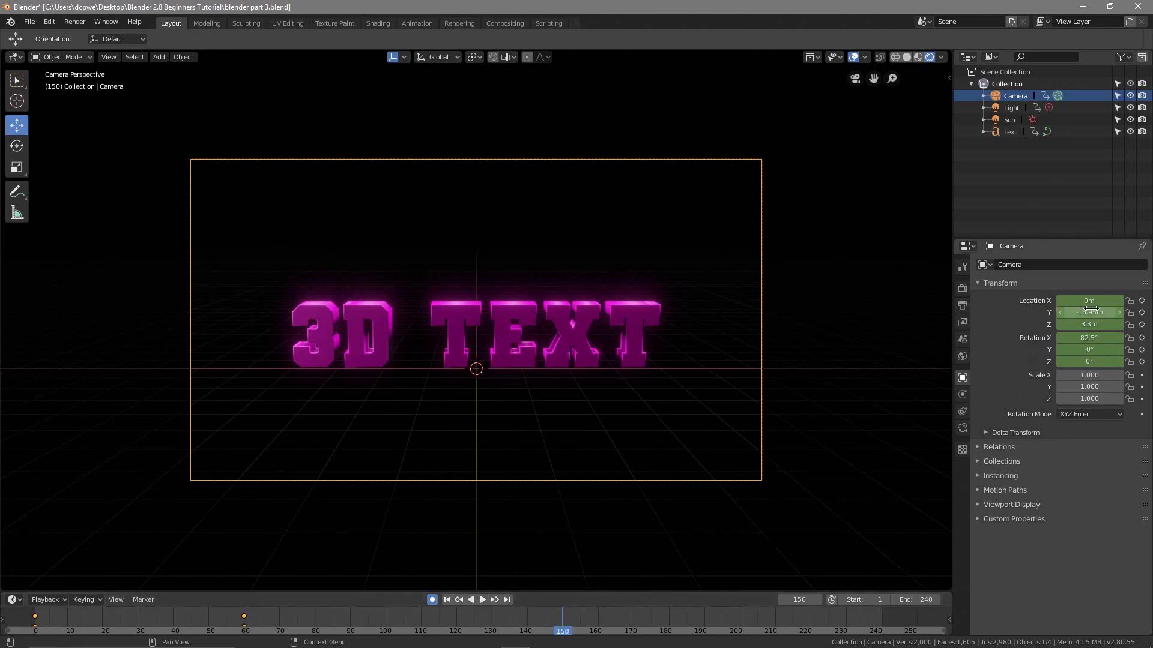
key(i)
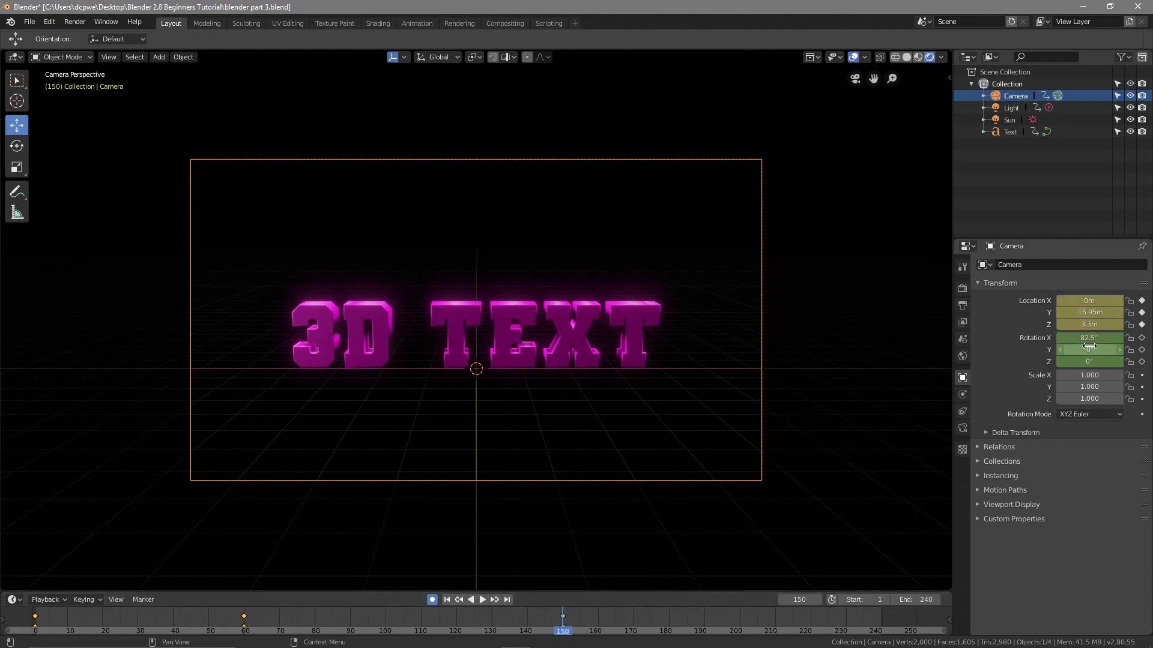
key(i)
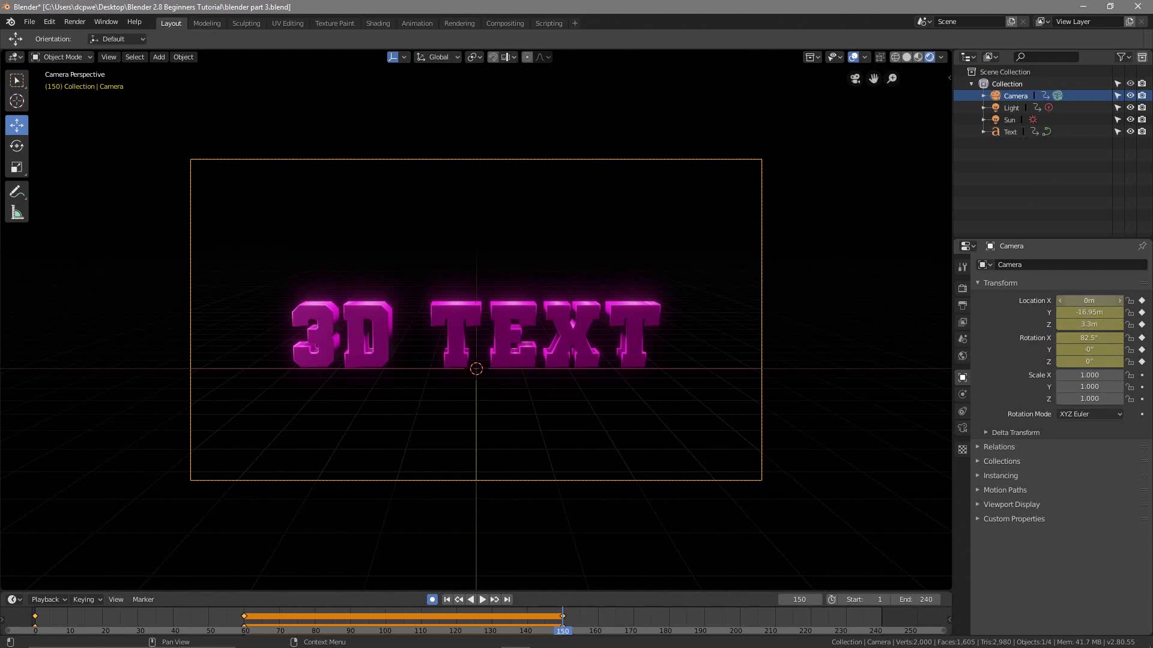
Step: Move the camera at frame 150 to X -7 m, Y -11.35 m, Z 2.46 m with Z rotation -29.1°, and turn off auto keying
mouse_move(1089, 301)
mouse_down()
mouse_move(1106, 300)
mouse_move(1086, 301)
mouse_up()
drag(1089, 349, 928, 362)
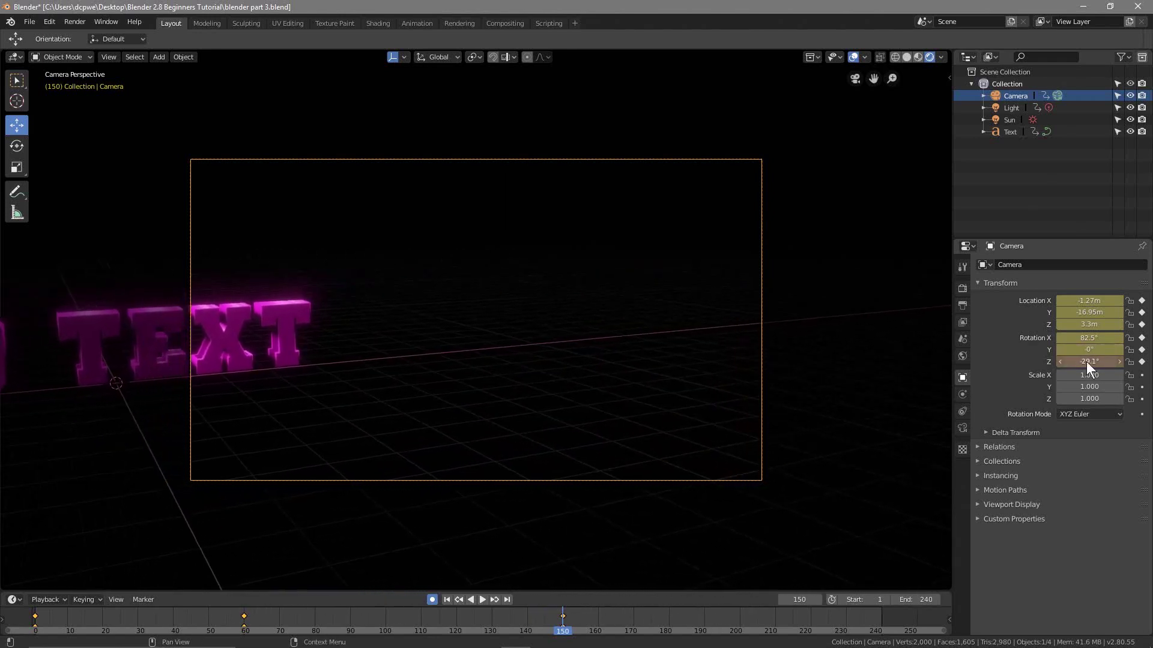
drag(1089, 301, 996, 300)
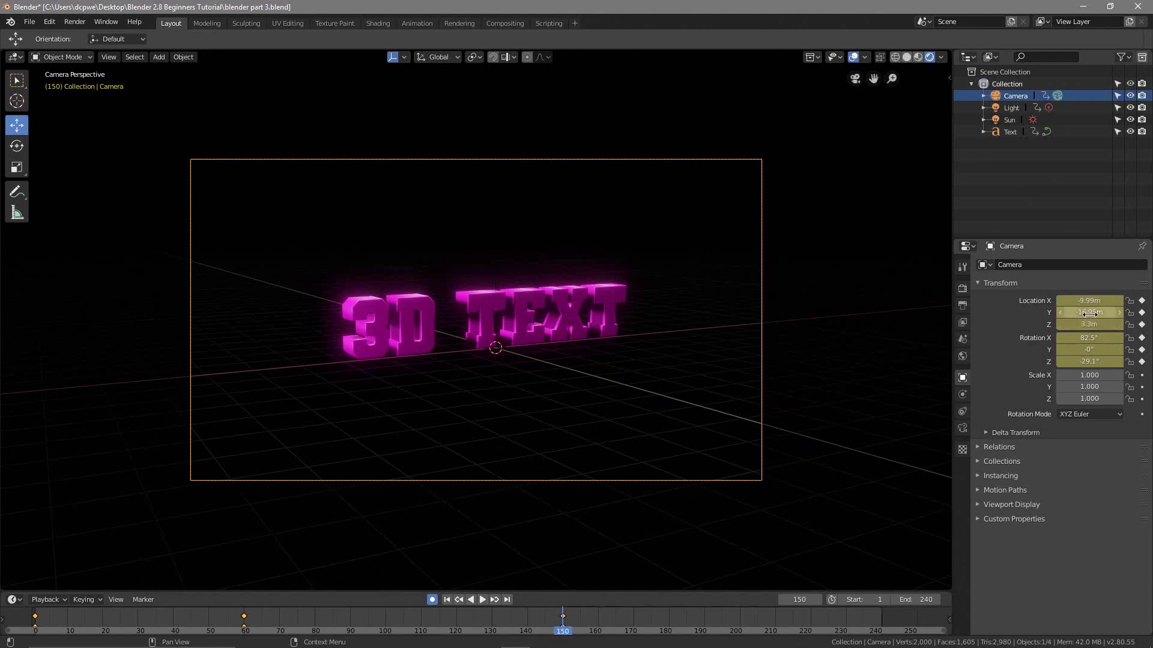
mouse_move(1090, 313)
mouse_down()
mouse_move(1112, 312)
mouse_move(1069, 300)
mouse_move(1087, 300)
mouse_up()
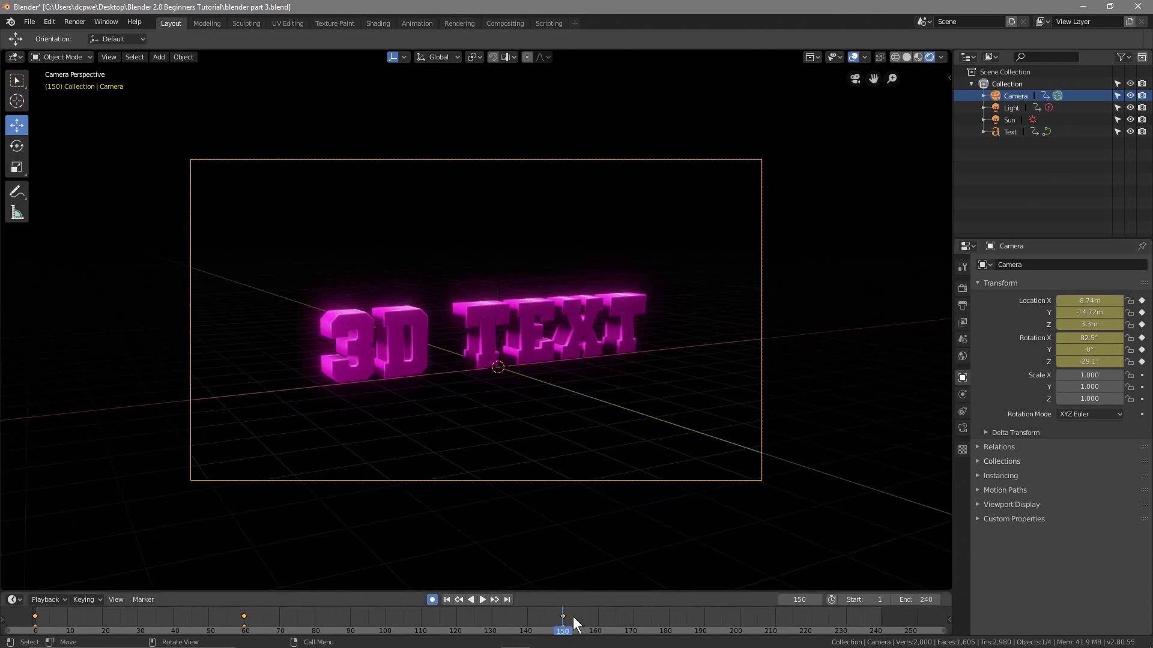
mouse_move(562, 631)
mouse_down()
mouse_move(318, 619)
mouse_move(133, 636)
mouse_move(562, 629)
mouse_up()
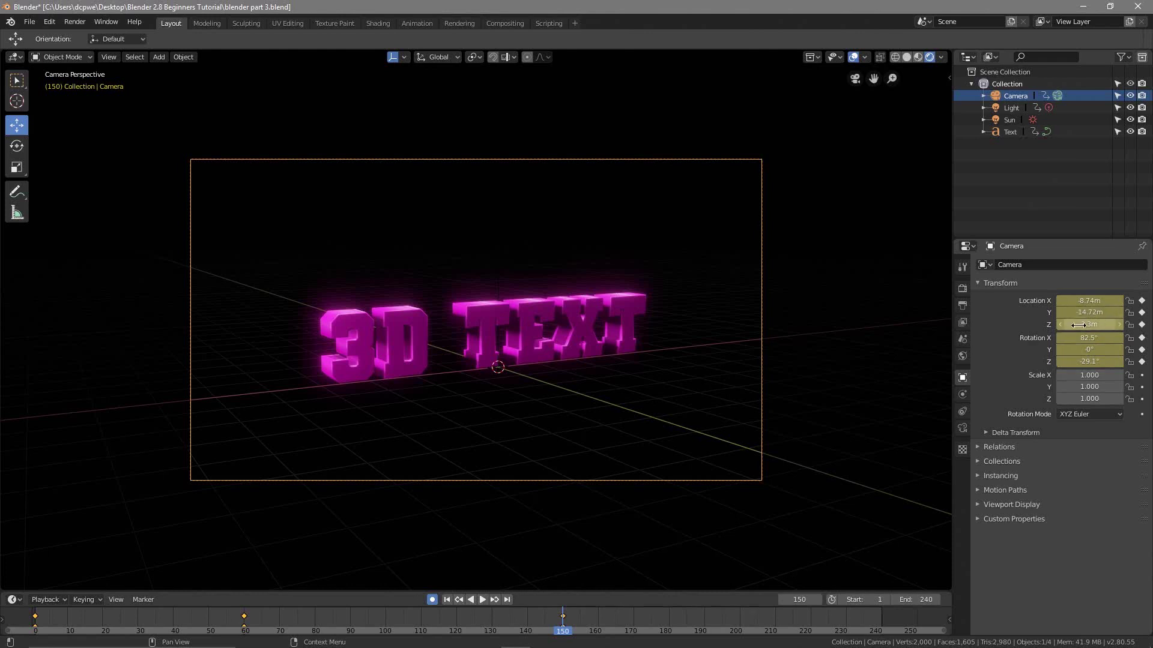
mouse_move(1087, 313)
mouse_down()
mouse_move(1112, 313)
mouse_move(1099, 301)
mouse_move(1113, 300)
mouse_move(1076, 324)
mouse_move(1092, 300)
mouse_up()
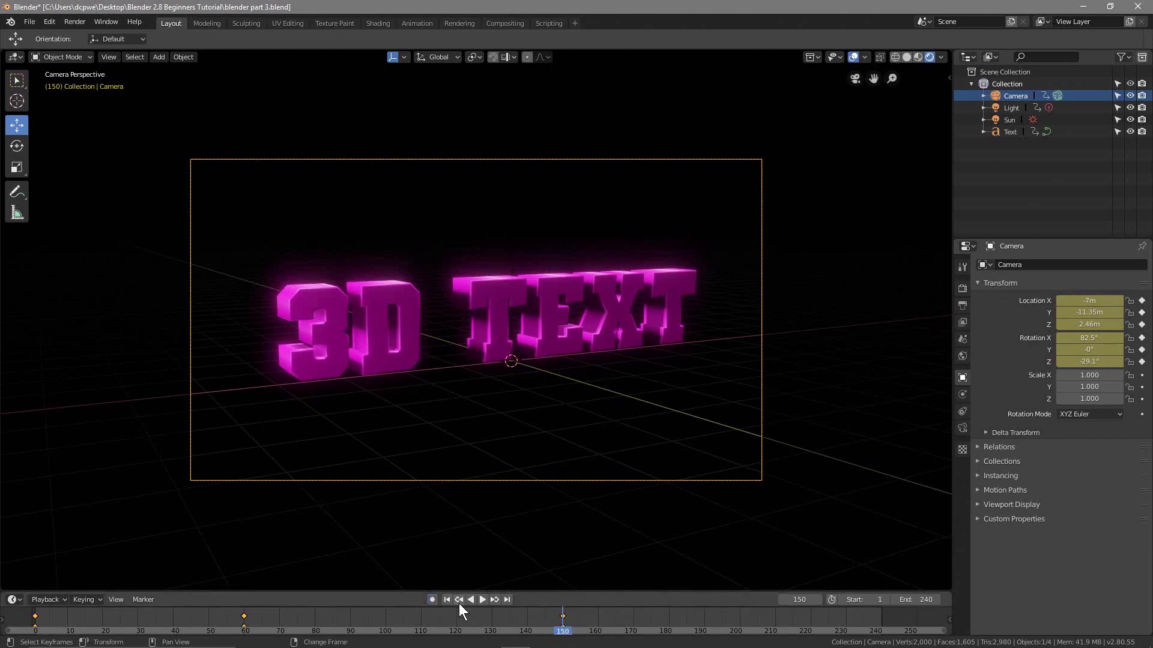
Step: Play and scrub through the animation back to frame 1 to check the camera's swing around the text
key(space)
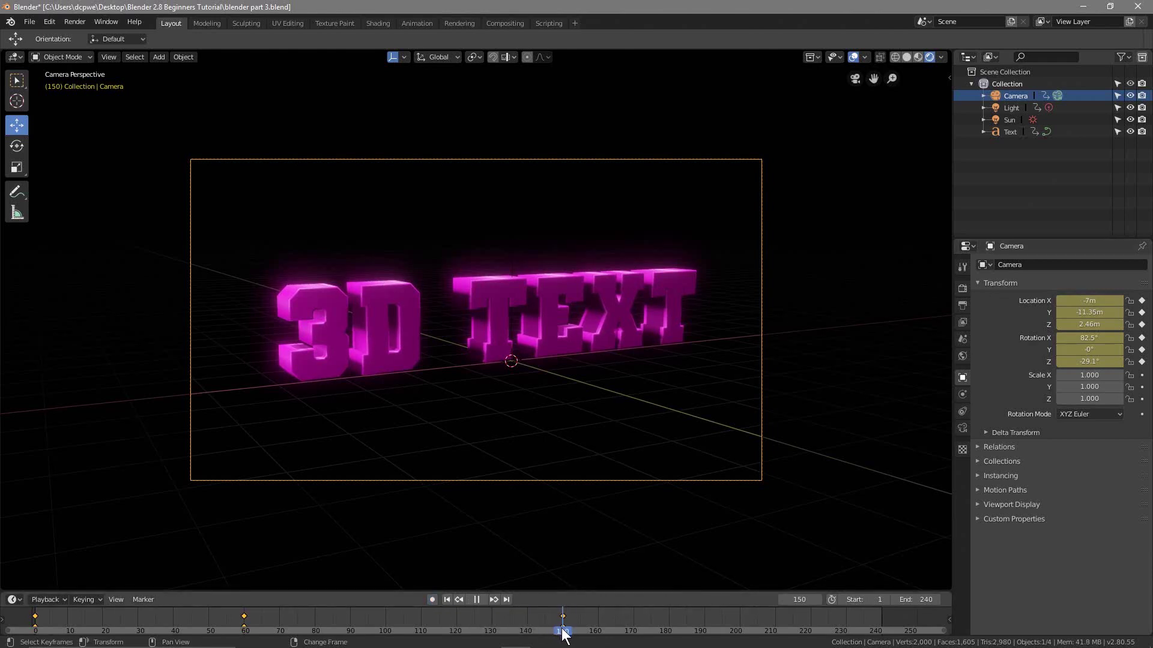
drag(563, 635, 204, 638)
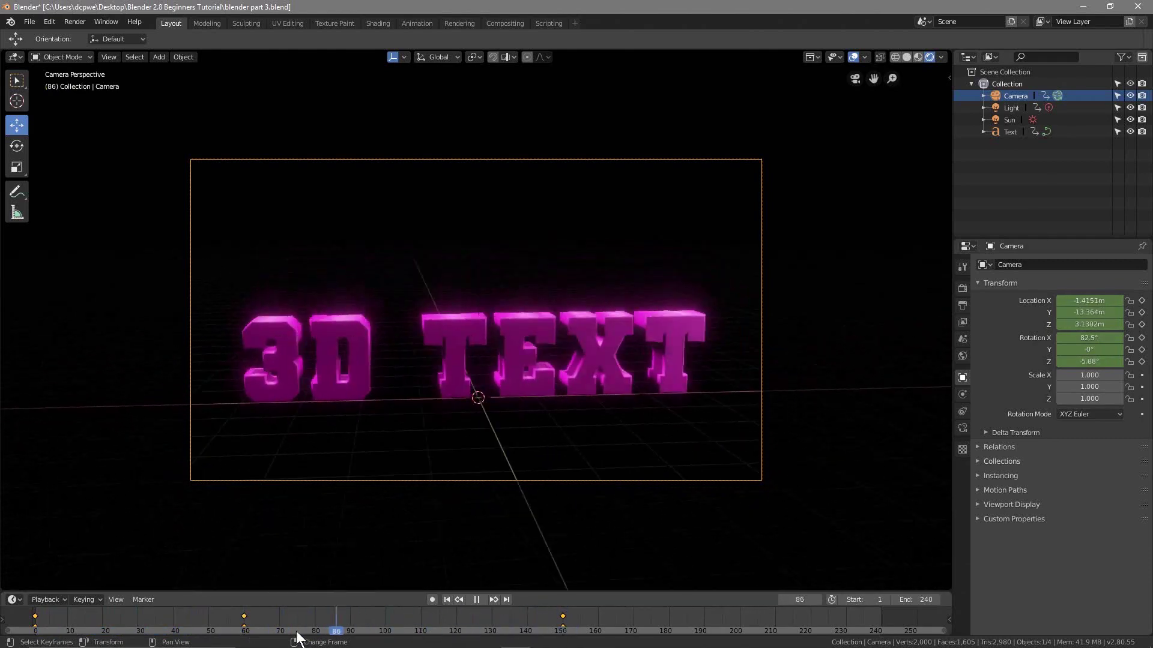
drag(299, 635, 35, 625)
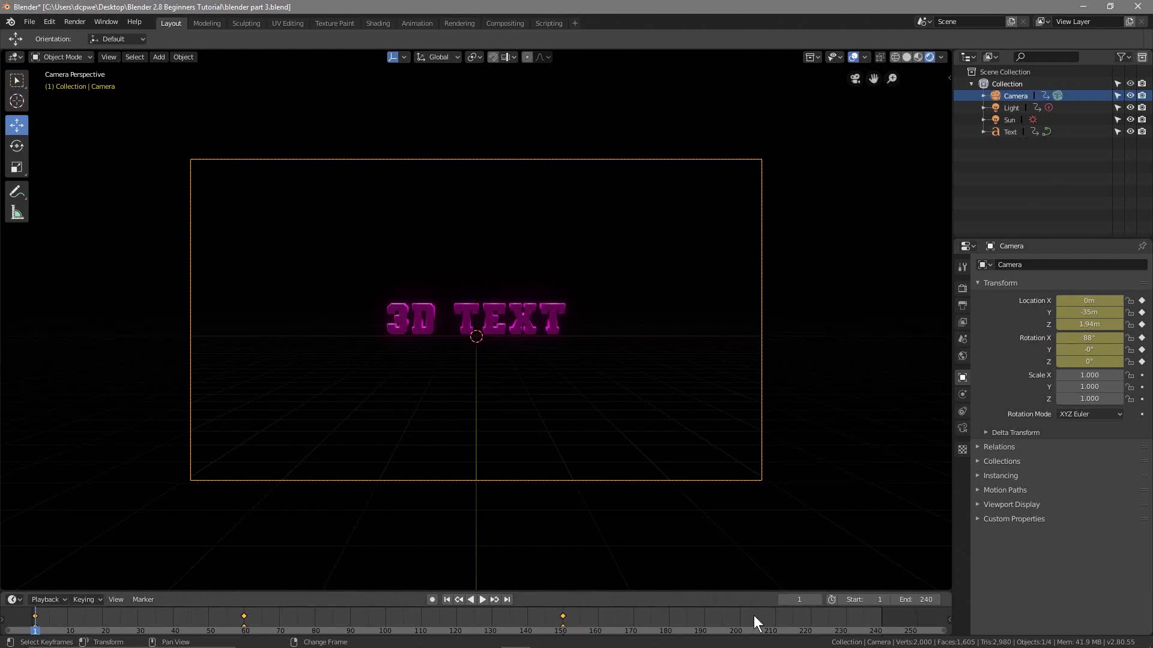
Step: Set the animation's end frame to 150 and save the Blender file
click(924, 600)
text(150)
key(Return)
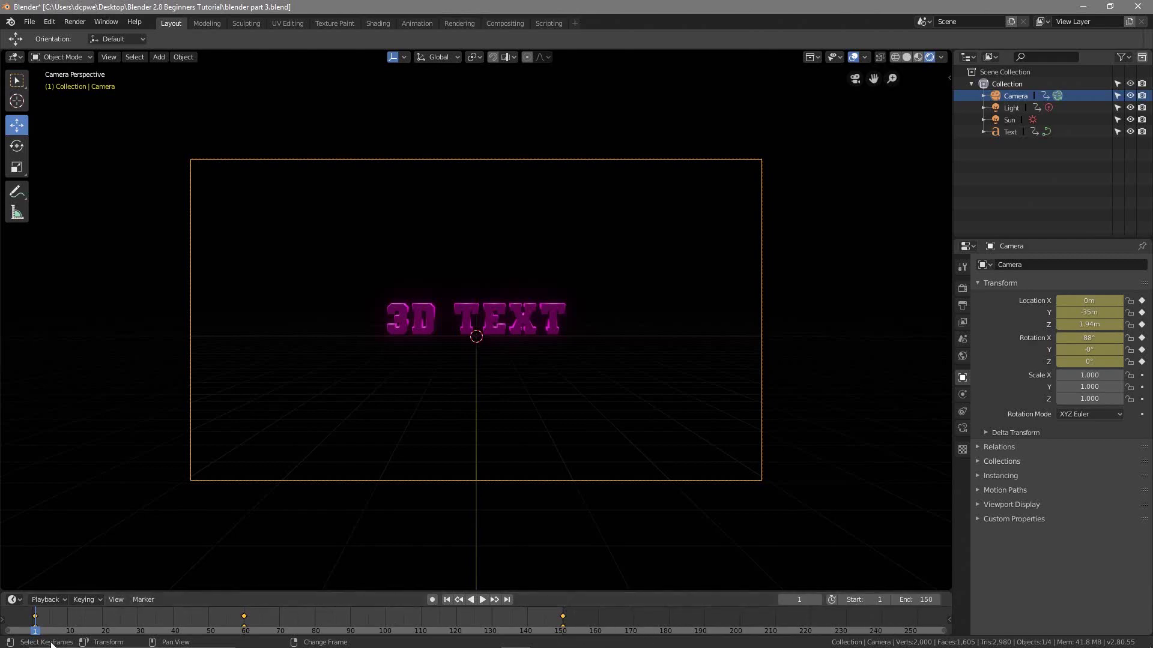
click(29, 21)
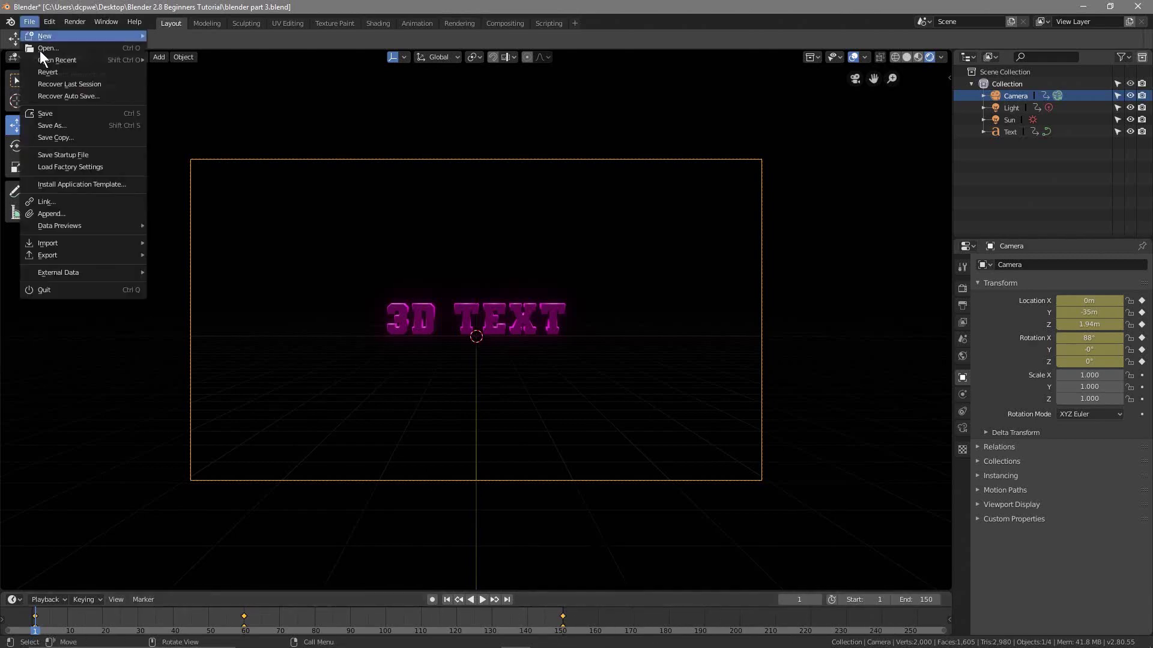
click(60, 116)
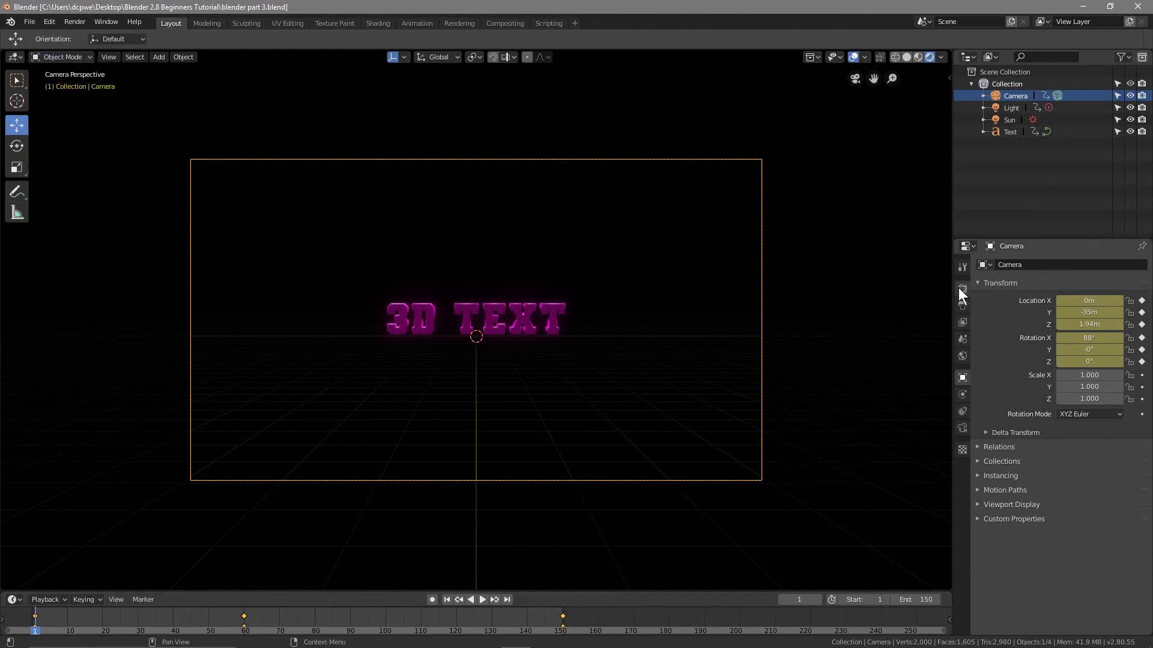
Step: Set the Eevee sampling to 90 render samples and 60 viewport samples
click(964, 303)
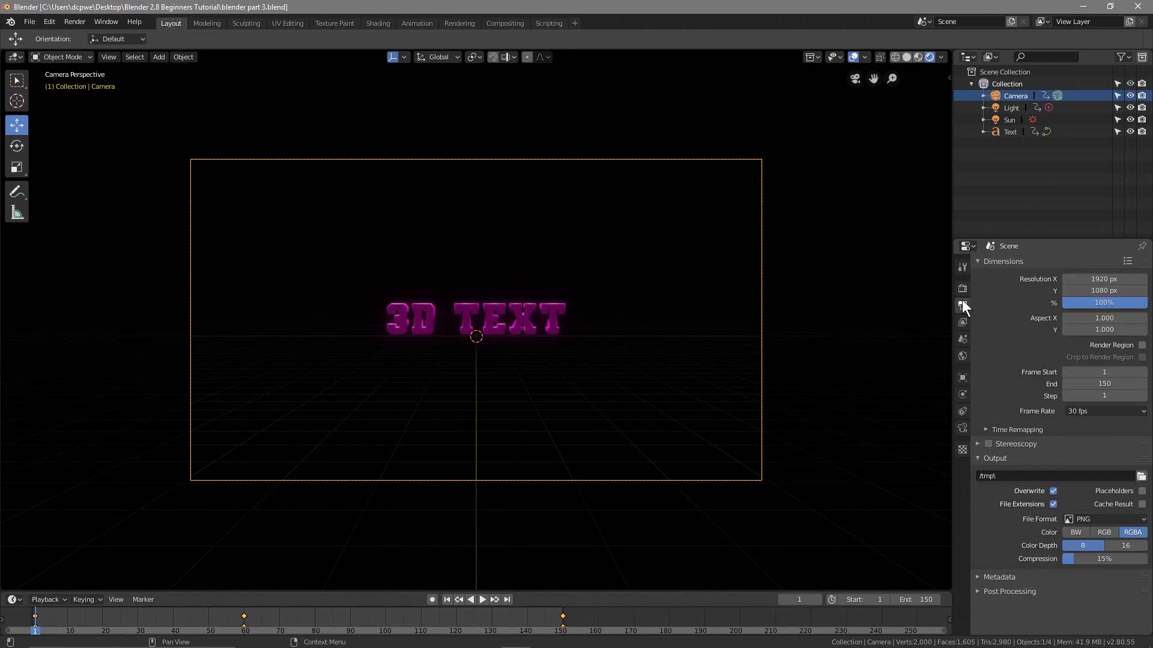
click(961, 289)
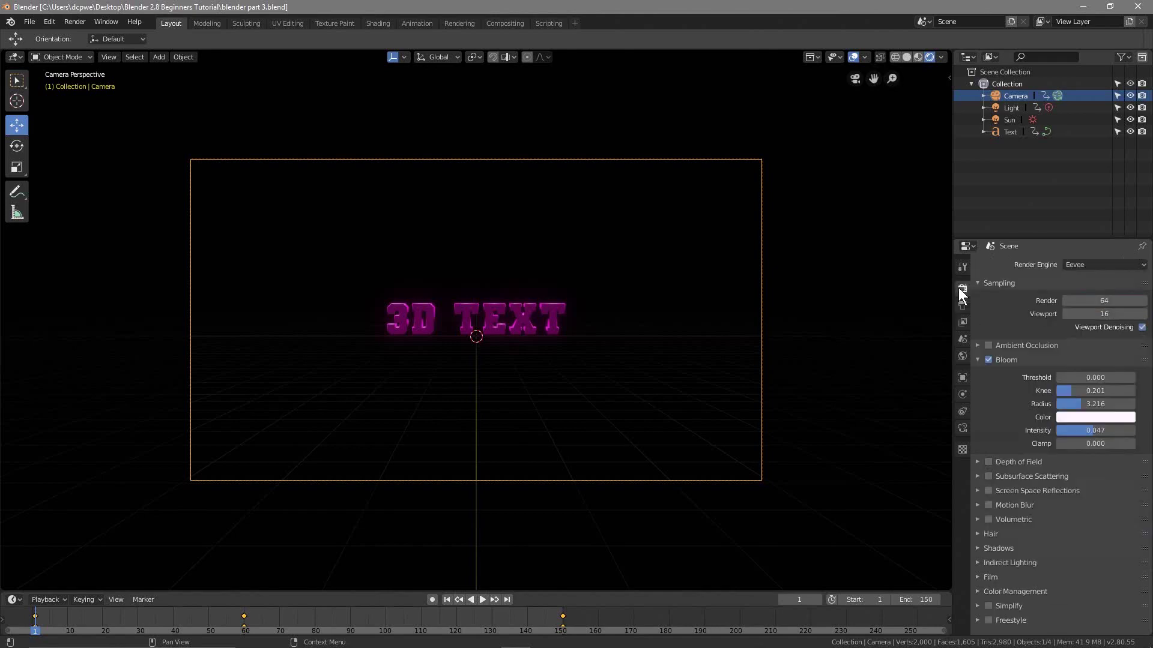
click(1096, 301)
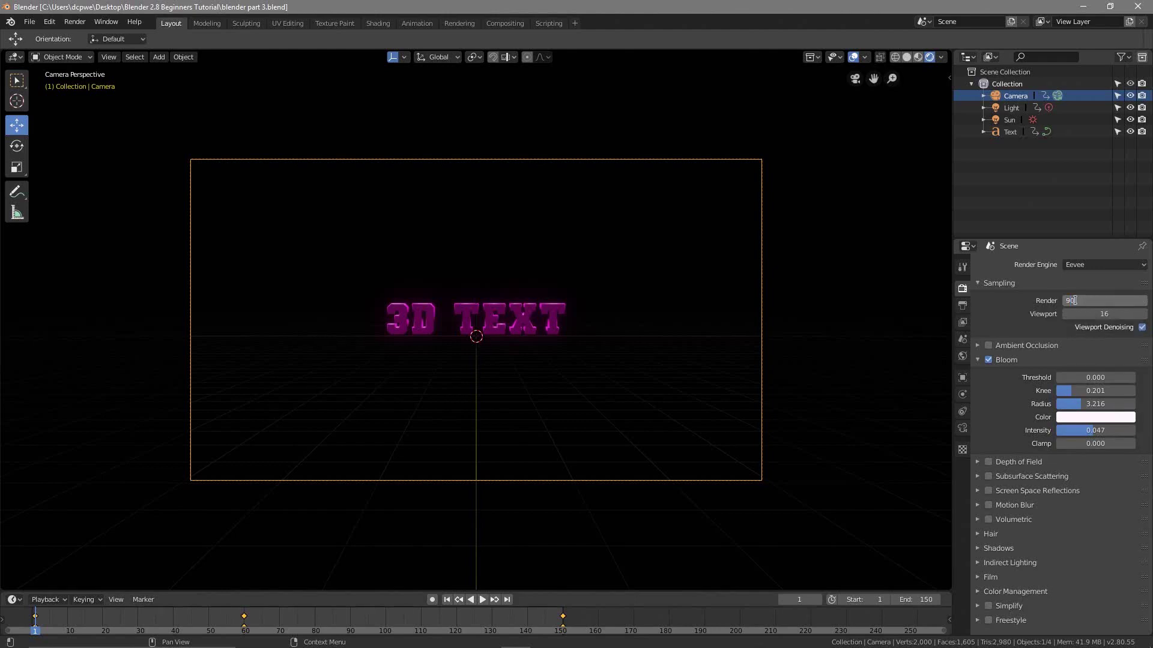
key(Return)
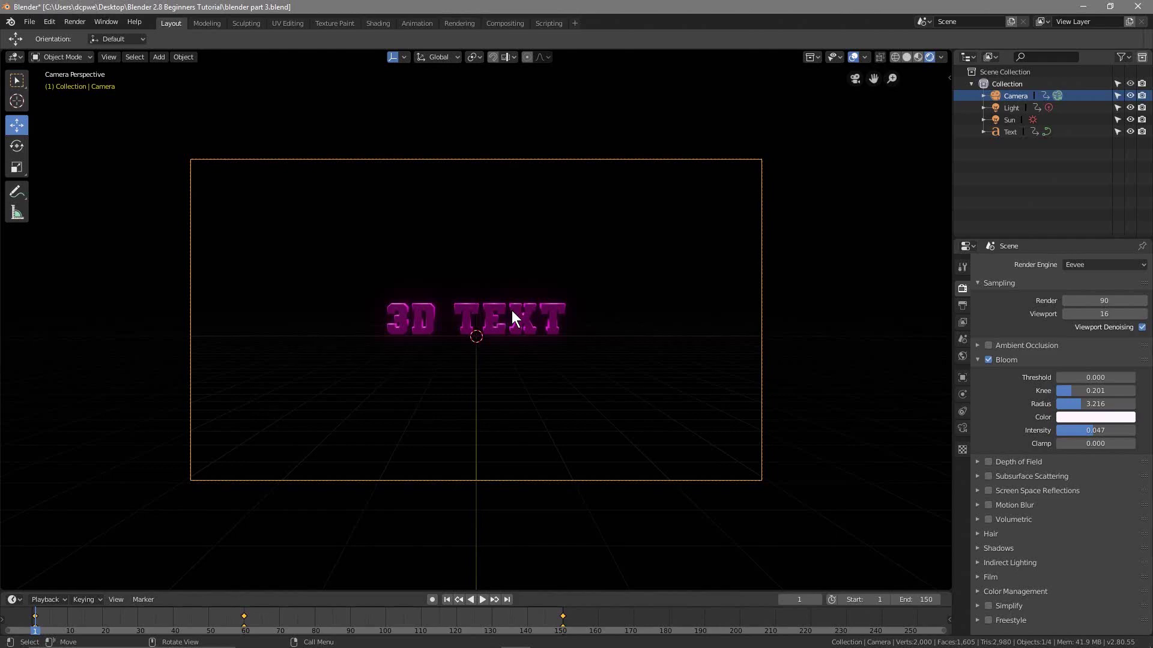
click(1105, 314)
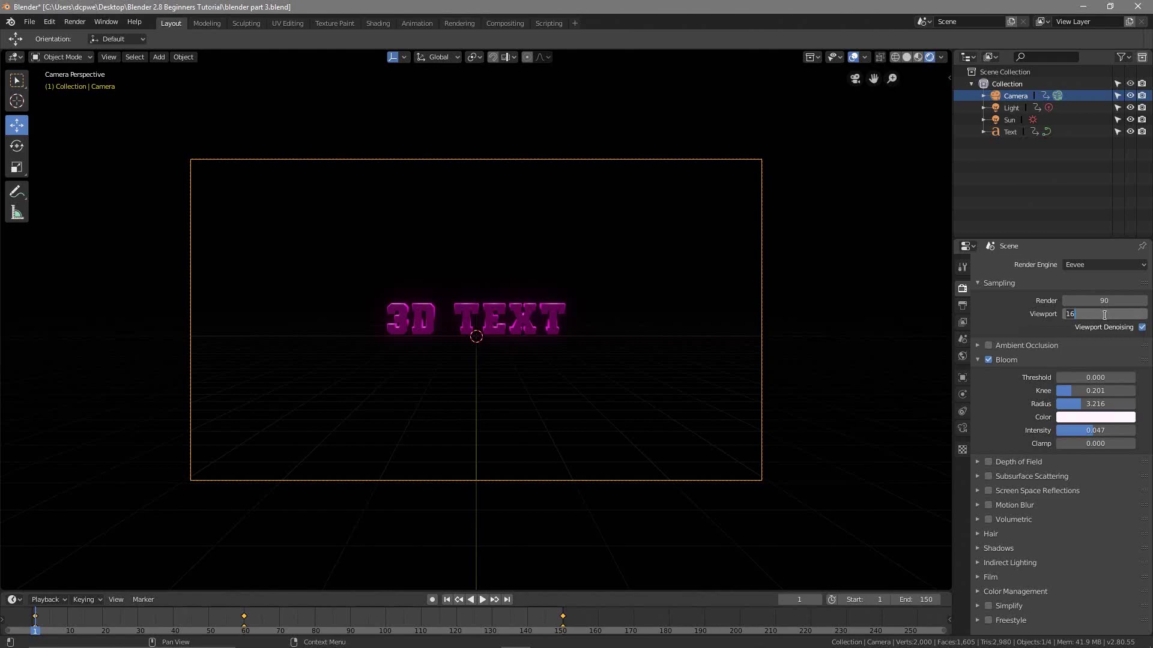
text(60)
key(Return)
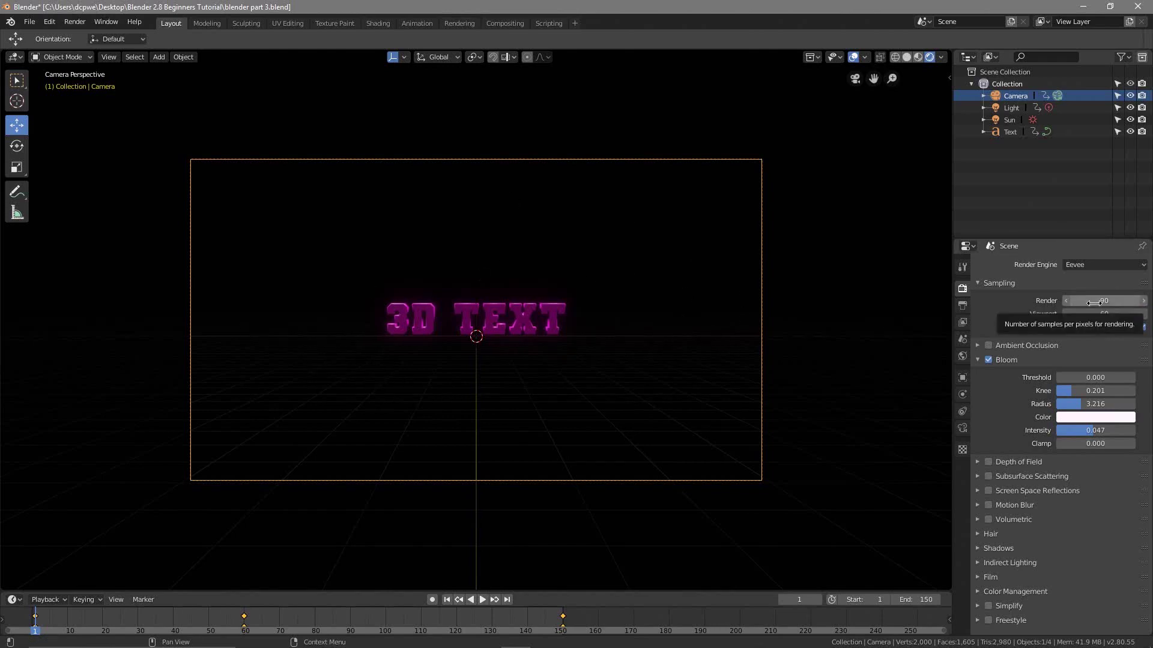
Step: Set the render output to AVI JPEG in RGB, saved to the Blender 2.8 Beginners Tutorial folder on the Desktop
click(963, 306)
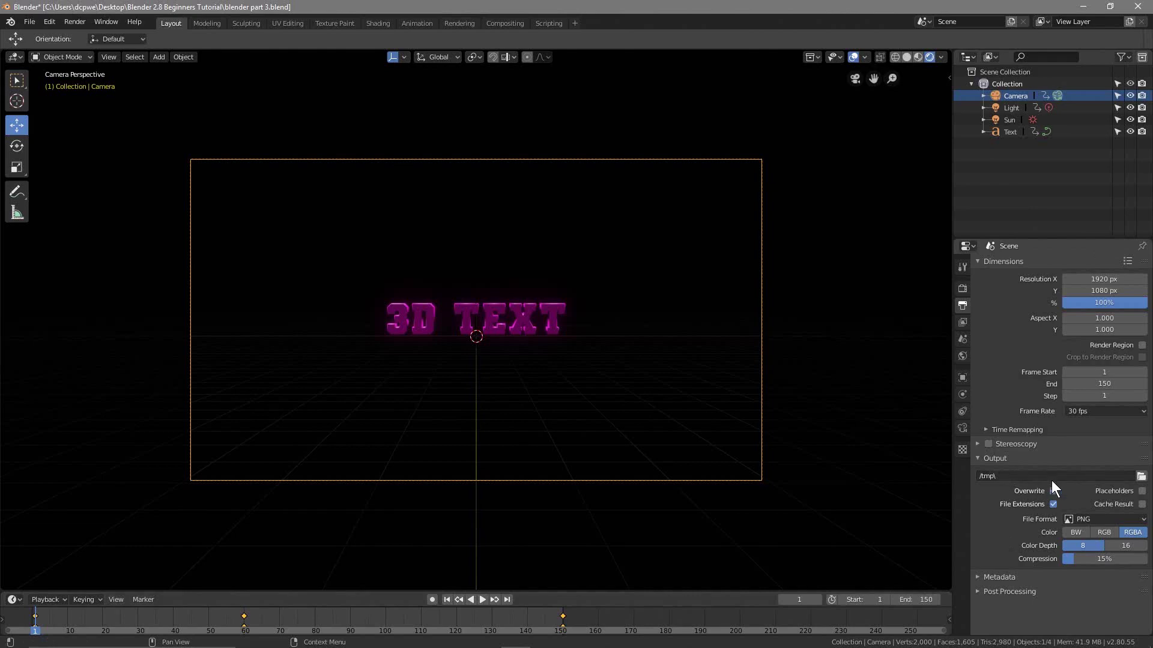
click(1087, 520)
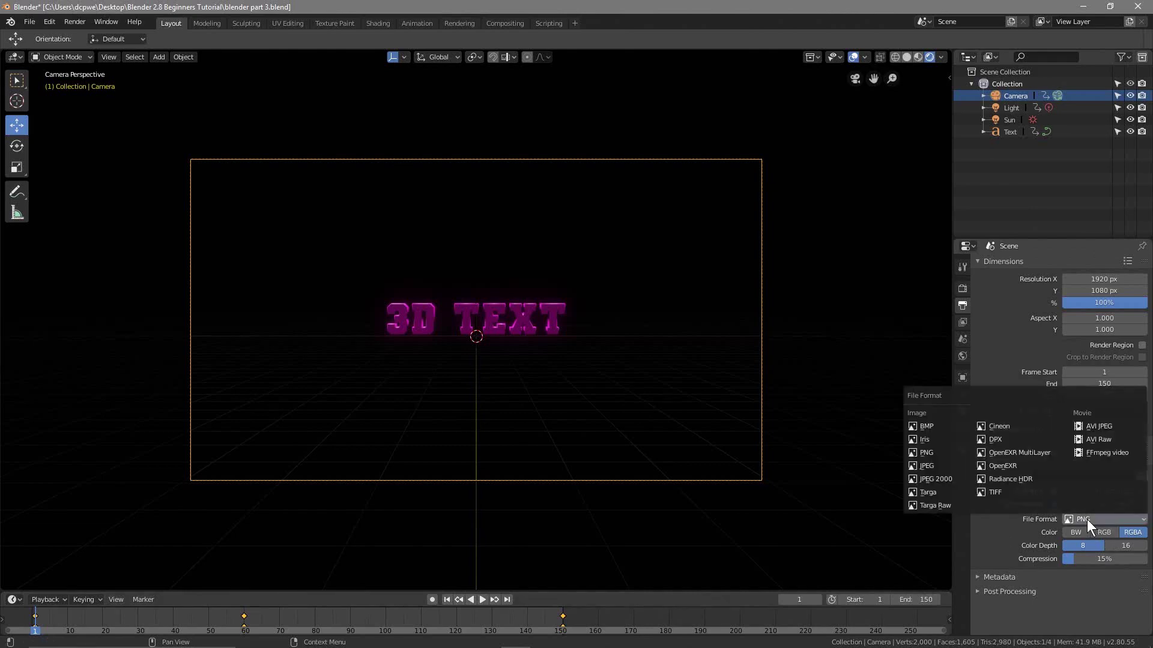
click(1094, 428)
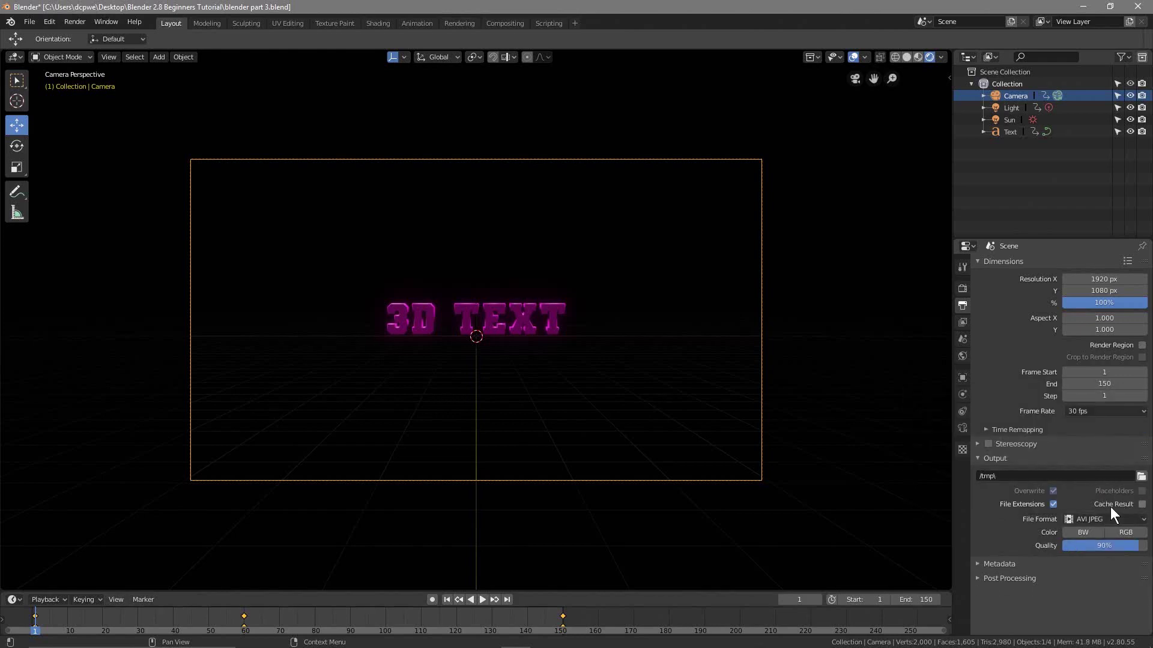
click(1125, 533)
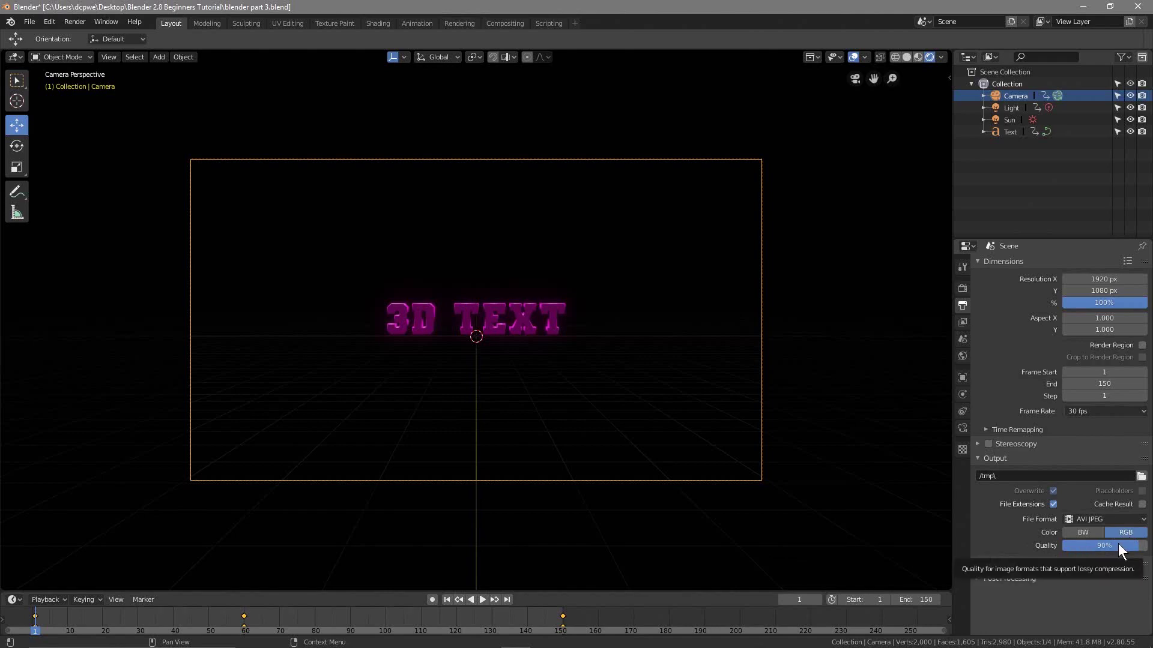
click(1140, 477)
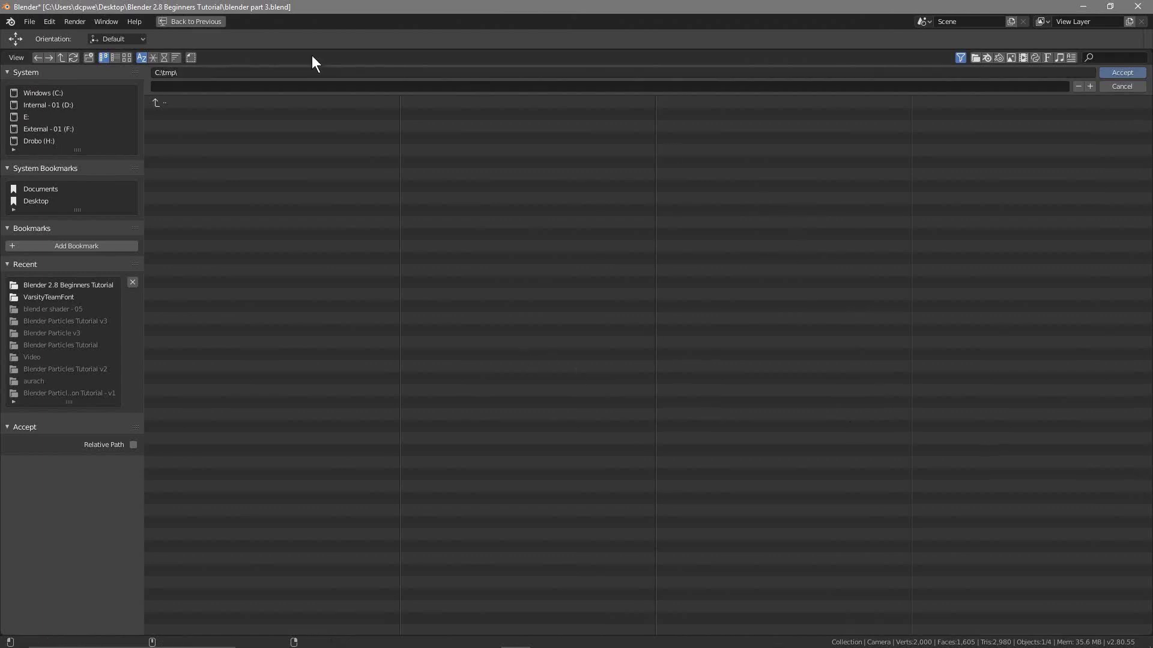
click(44, 201)
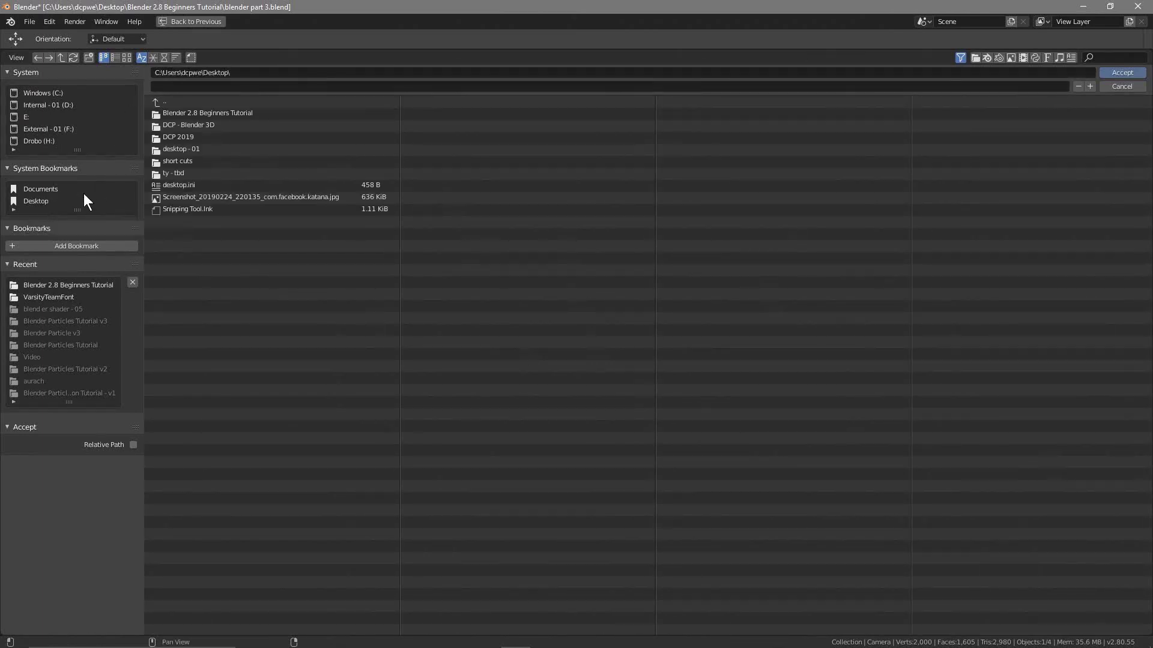
click(212, 114)
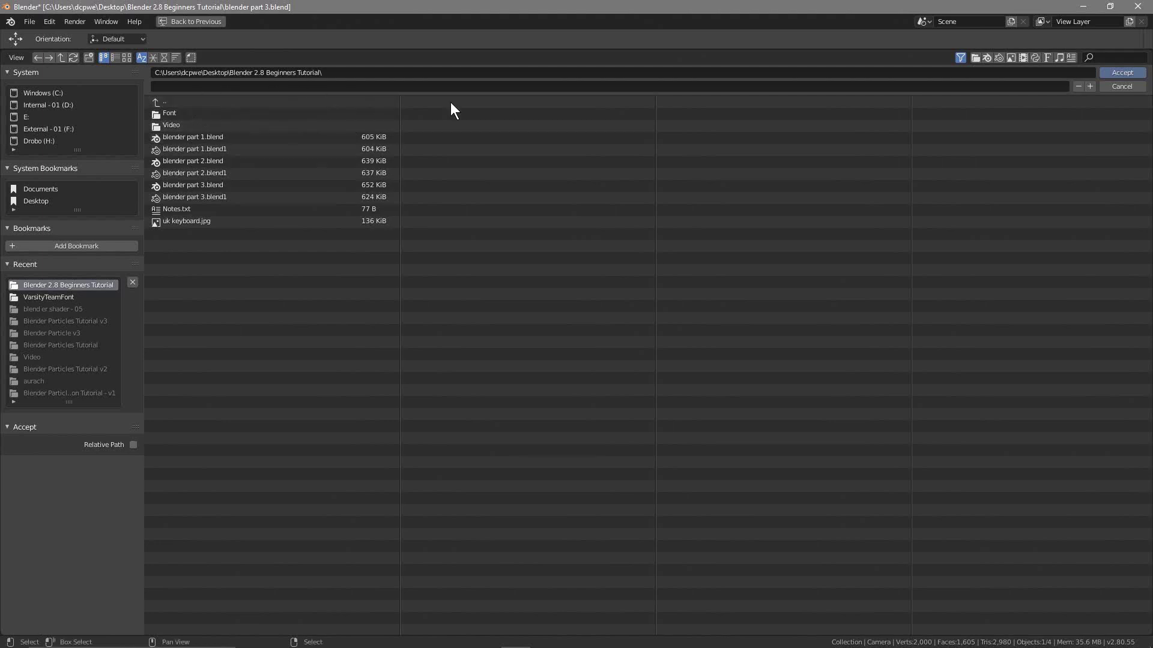
click(1122, 73)
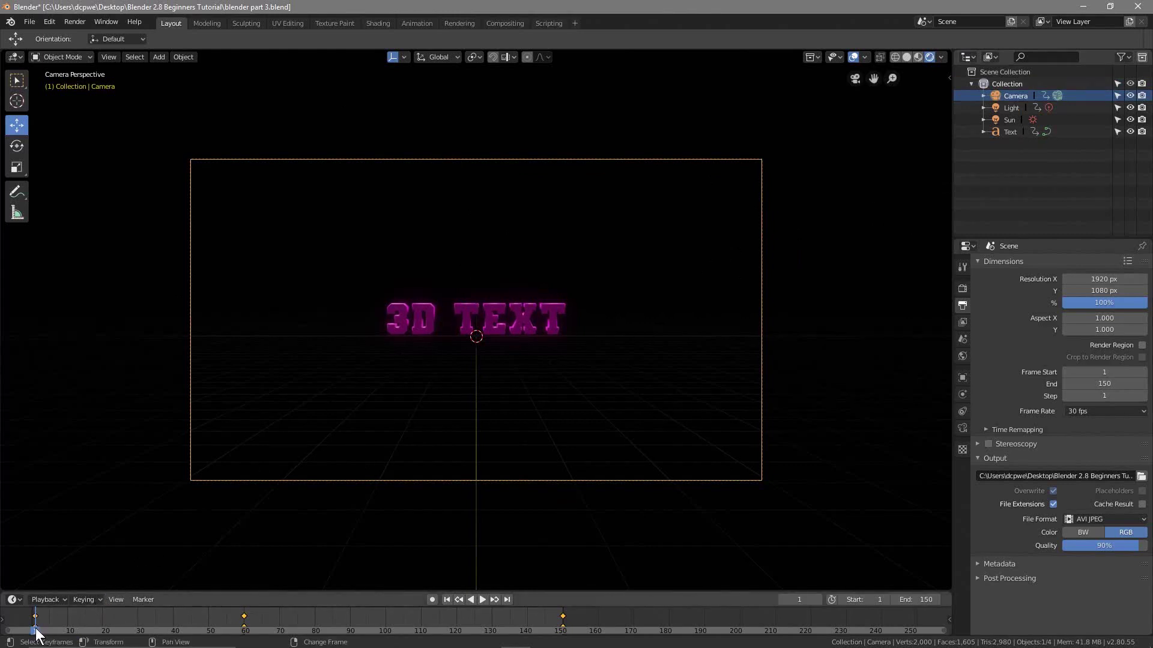
Step: Render the whole animation, viewing it in a maximized render window, and save the Blender file after closing that window
click(70, 20)
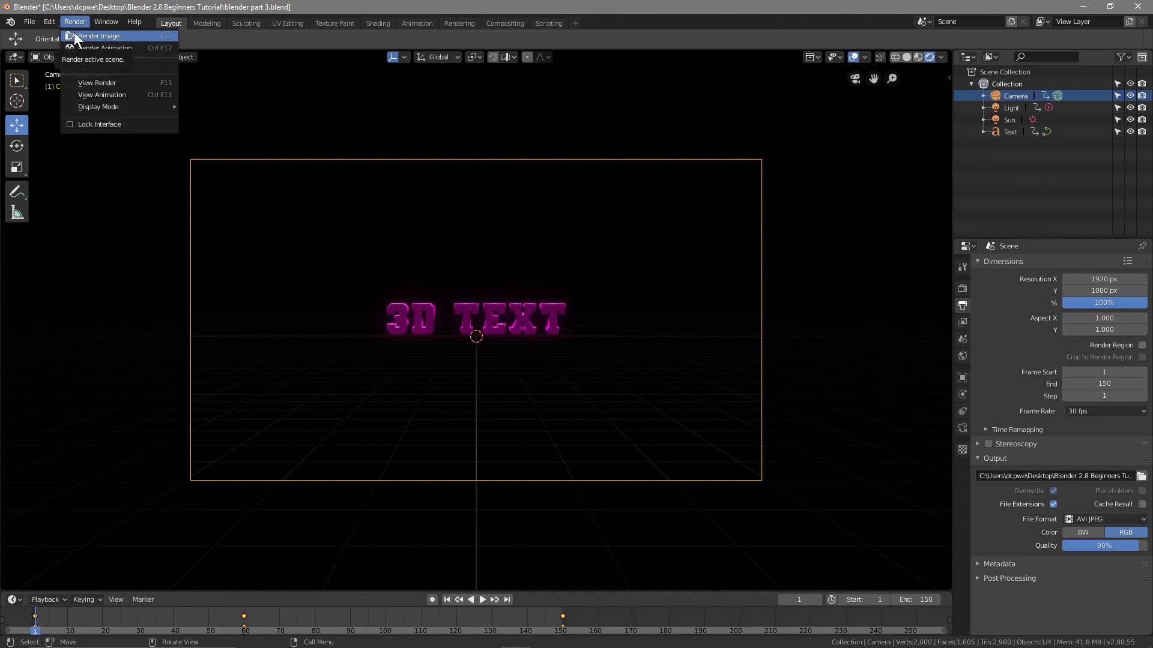
click(160, 46)
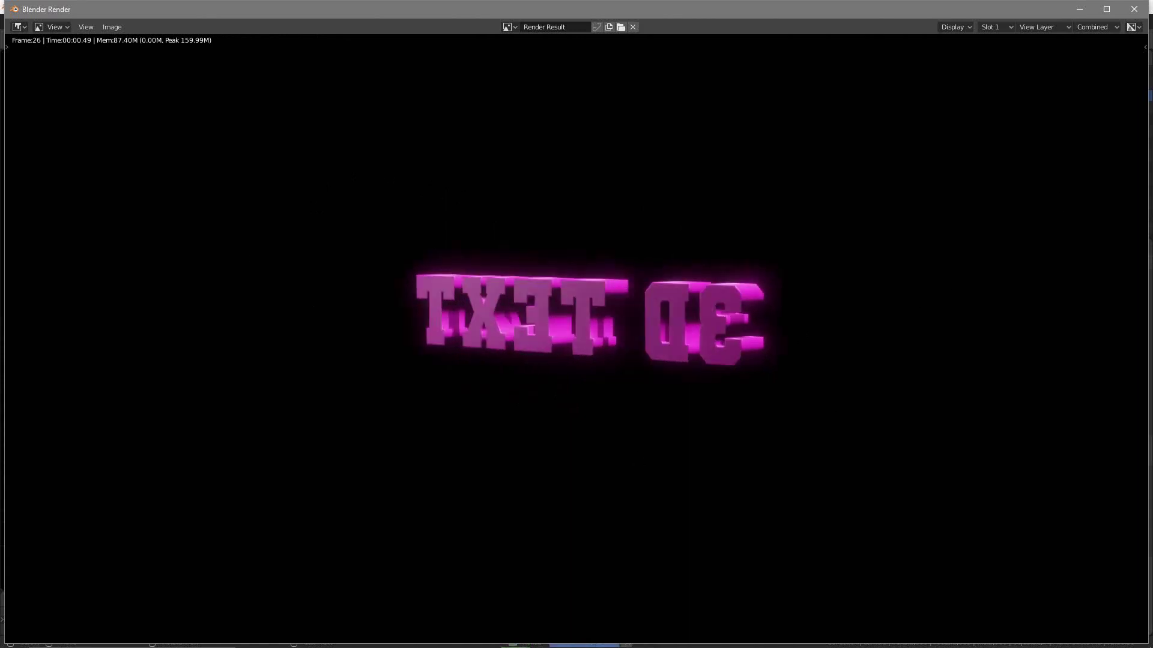
click(1104, 9)
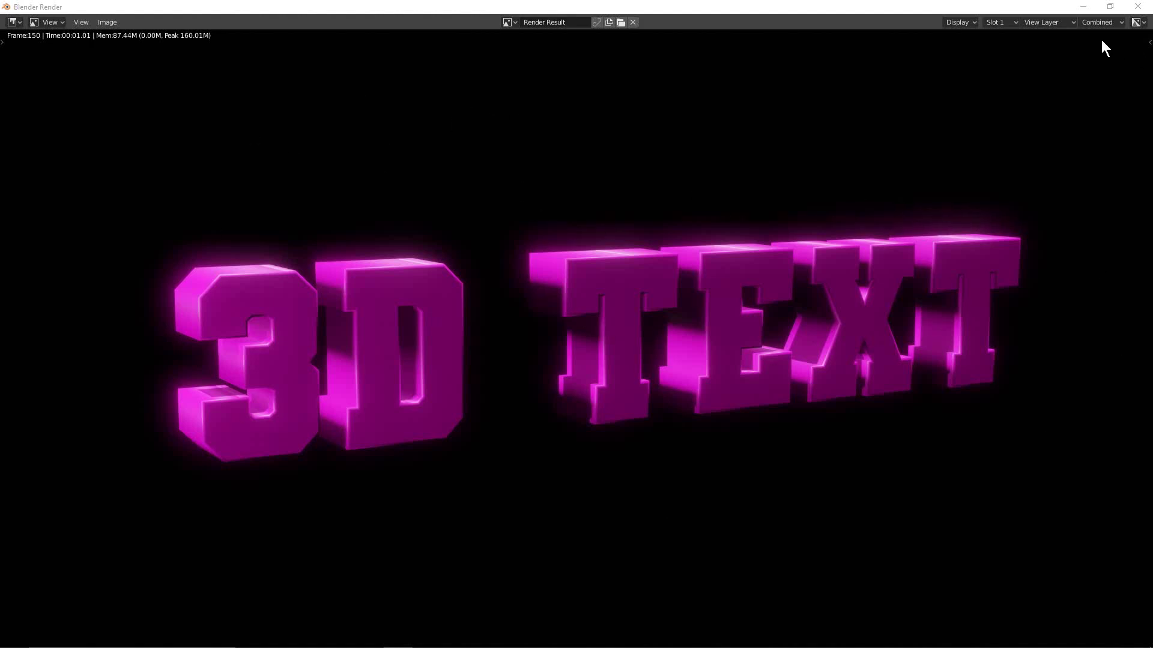
click(1138, 8)
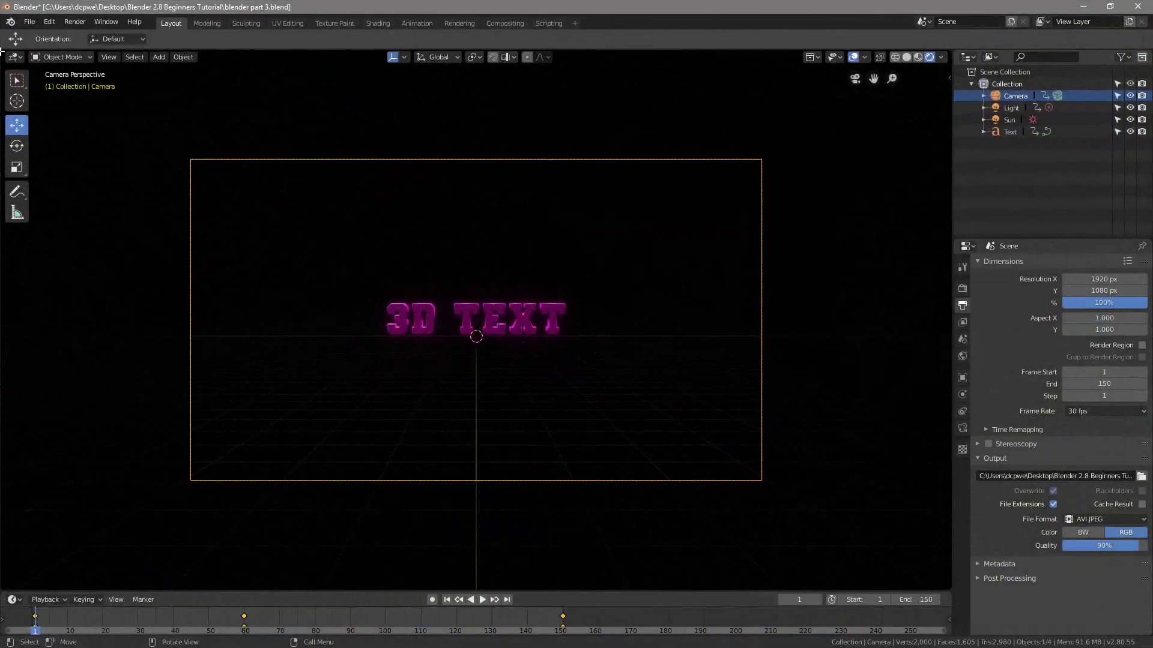
click(29, 22)
click(66, 118)
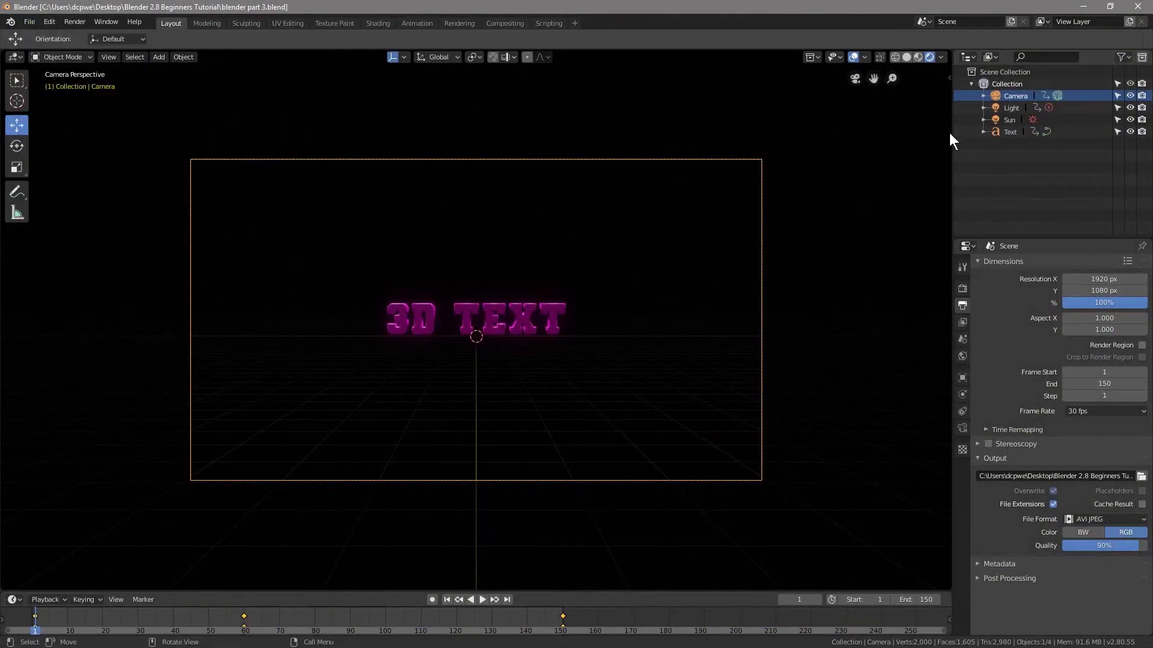
Step: Close Blender, open the Blender 2.8 Beginners Tutorial folder from the desktop and show its files in the details view
click(1138, 7)
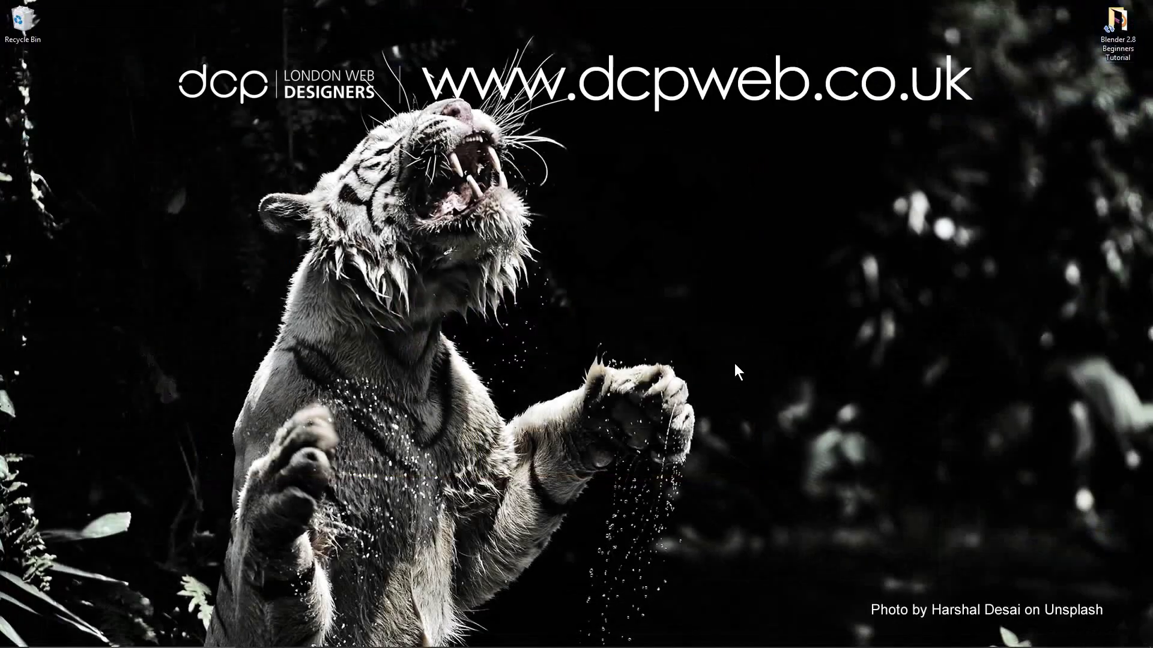
double_click(1117, 24)
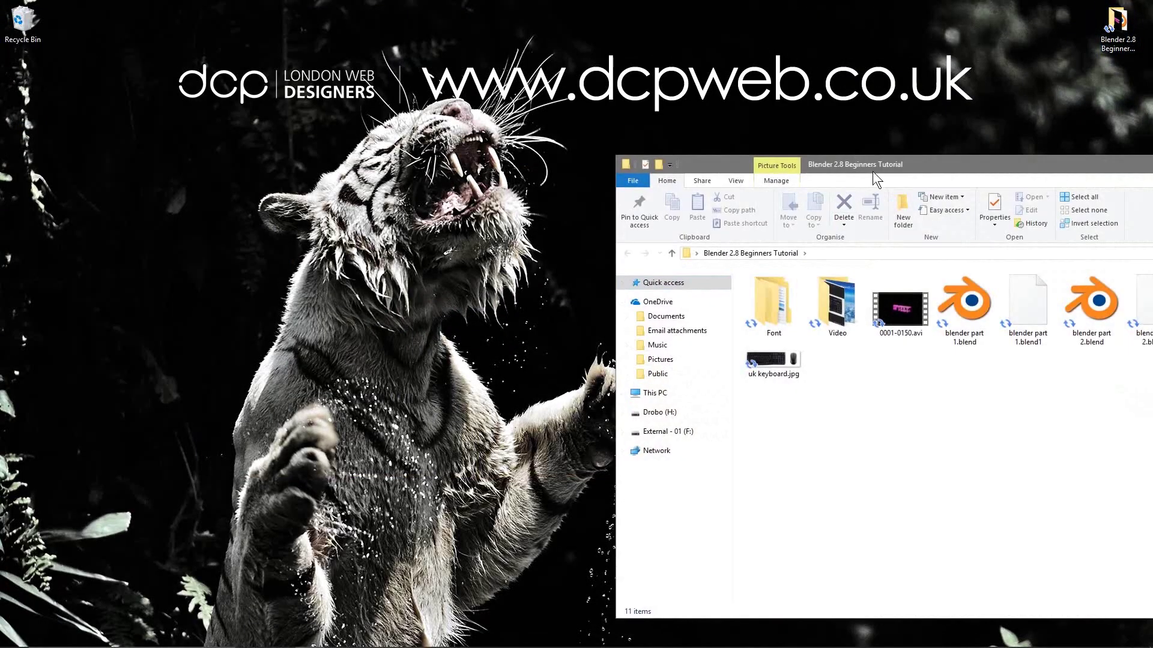
drag(873, 171, 430, 90)
click(916, 530)
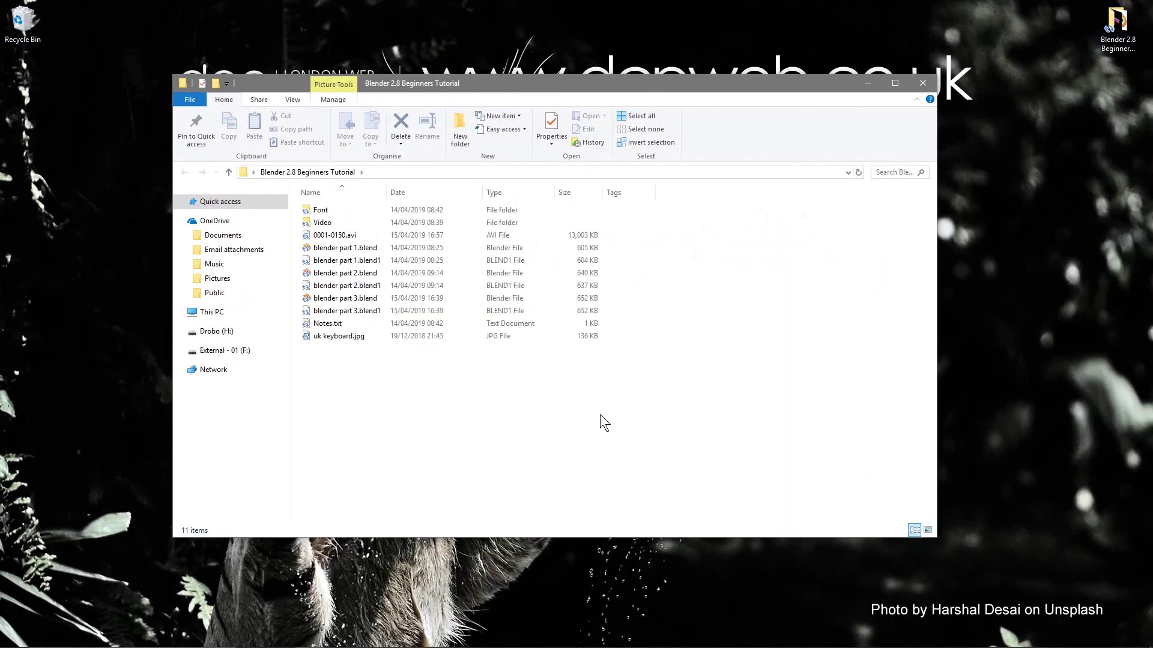
Step: Play the rendered video 0001-0150.avi from the folder in full screen
click(334, 239)
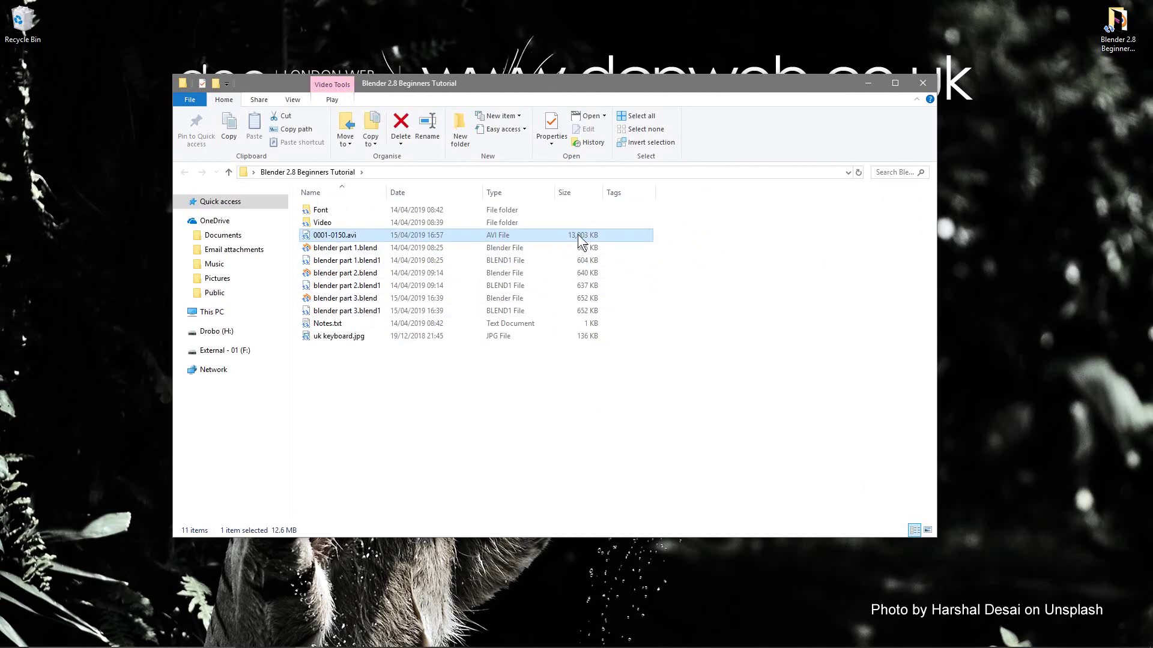
double_click(335, 237)
double_click(540, 328)
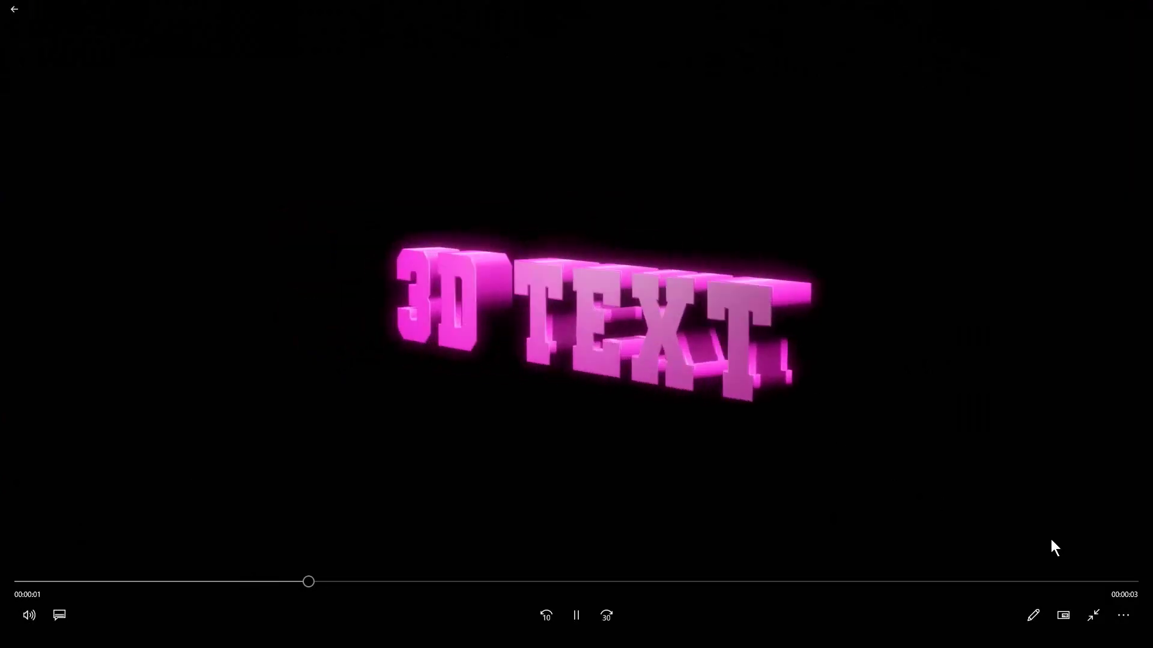
click(1123, 613)
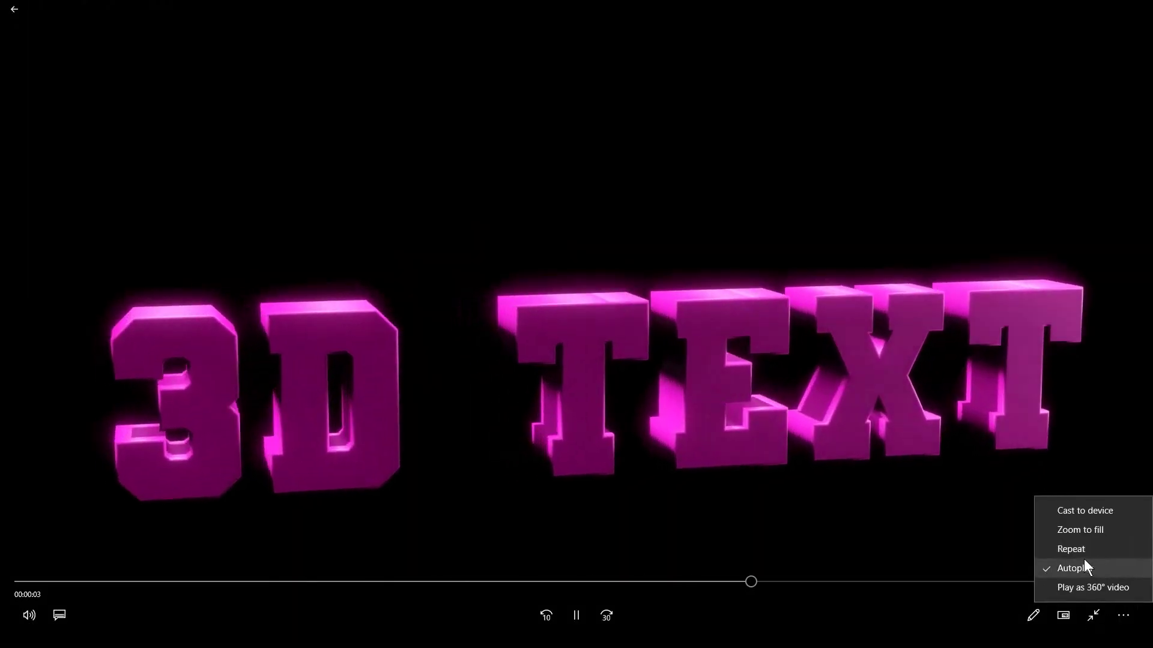
click(1077, 533)
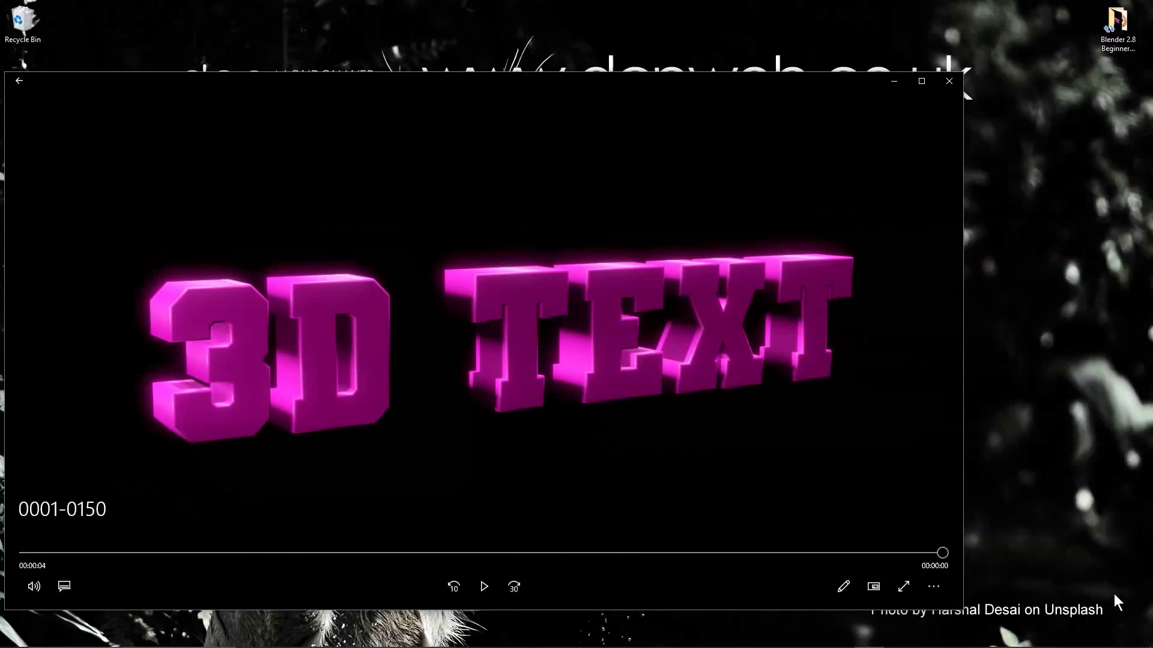
Step: Maximize the video player window, turn on Repeat and replay the rendered animation
click(917, 88)
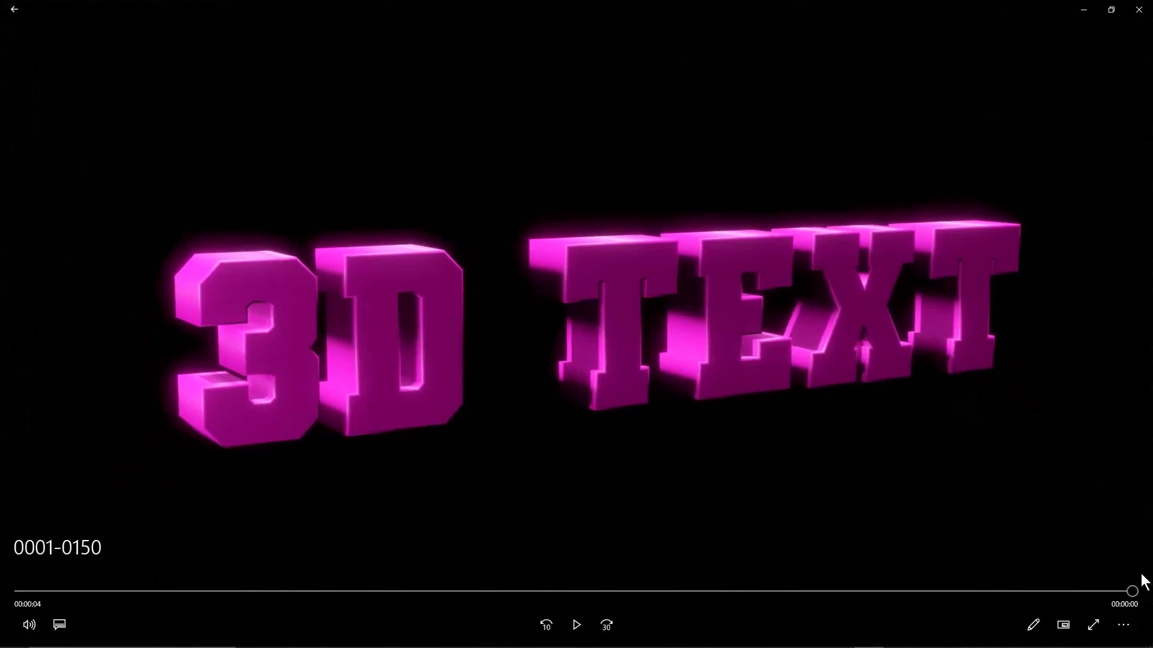
click(1123, 625)
click(1083, 563)
click(578, 627)
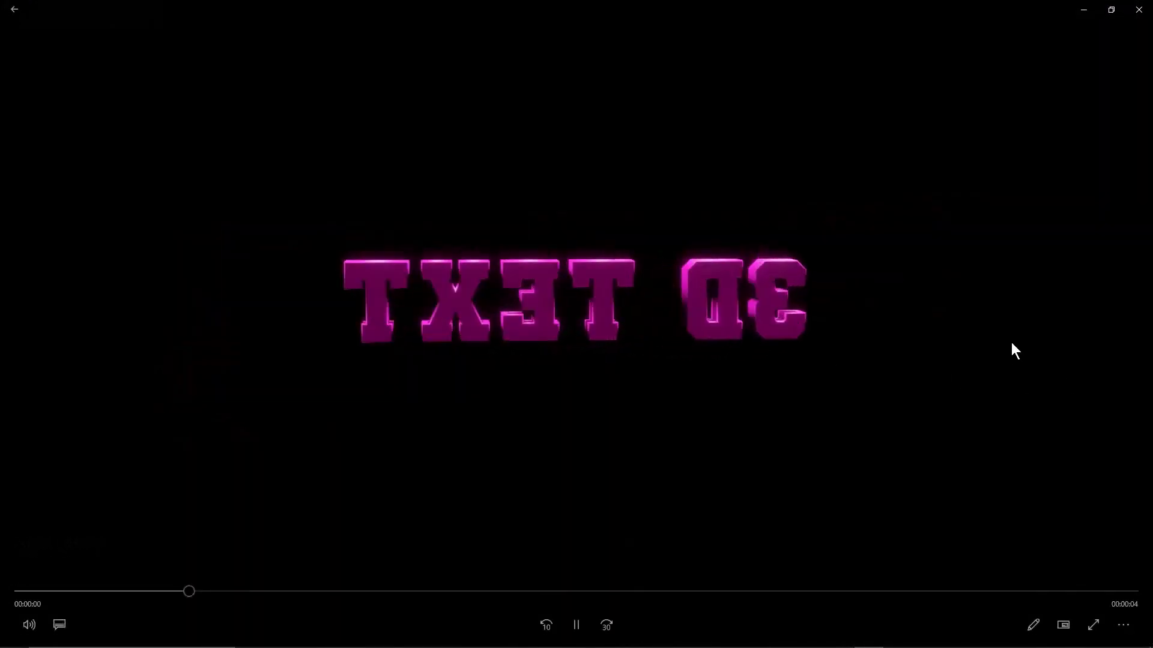